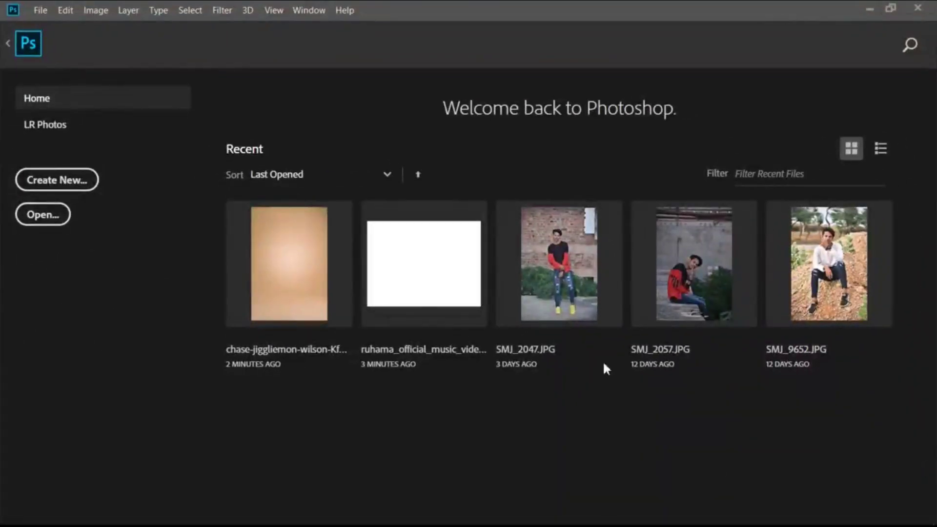
Step: Open the peach backdrop image and paste the man's photo onto it
{"action": "left_click", "coordinate": [58, 220]}
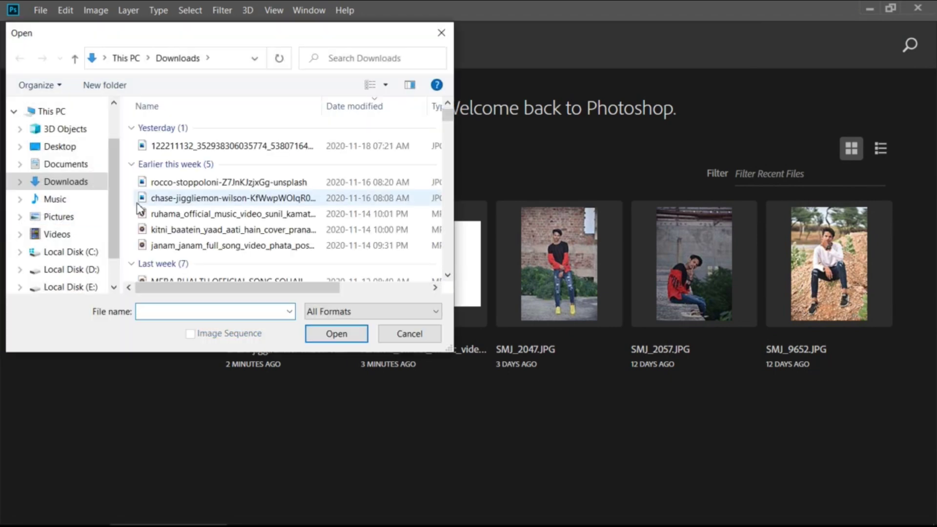
{"action": "double_click", "coordinate": [170, 199]}
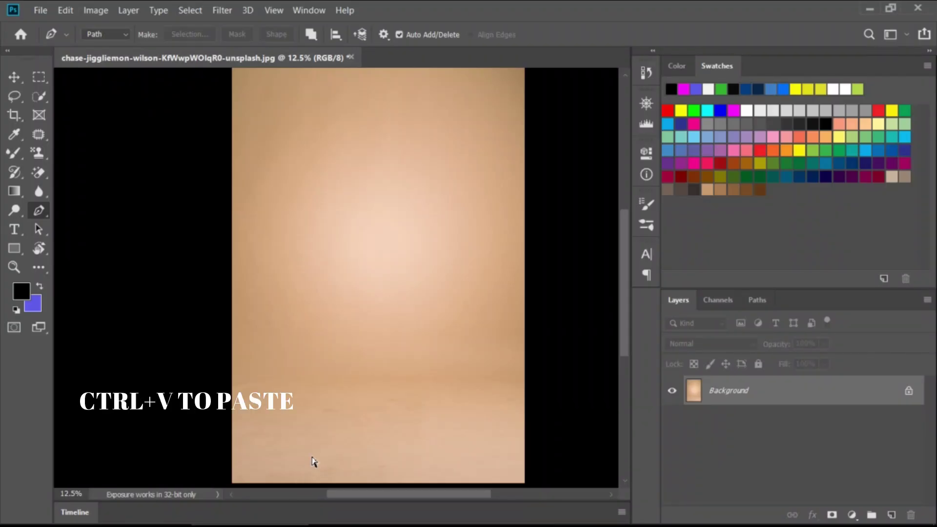
{"action": "key", "text": "ctrl+v"}
Step: Enlarge the pasted photo of the man and centre it on the canvas
{"action": "key", "text": "ctrl+t"}
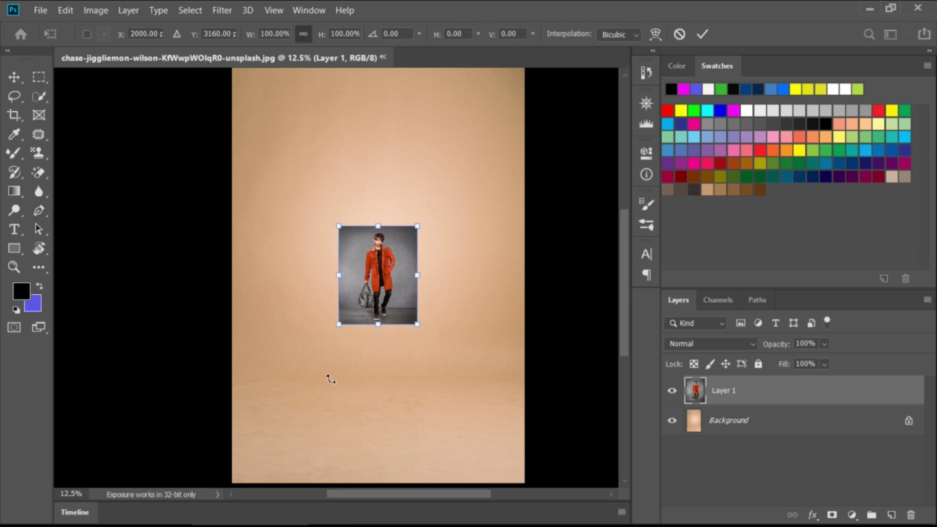
{"action": "left_click_drag", "start_coordinate": [420, 326], "coordinate": [509, 464]}
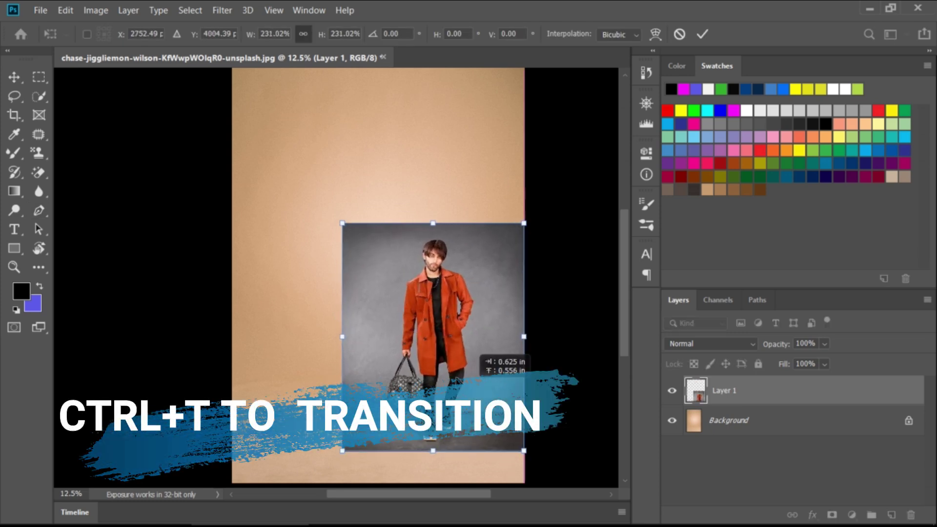
{"action": "left_click_drag", "start_coordinate": [469, 400], "coordinate": [418, 339]}
{"action": "left_click_drag", "start_coordinate": [481, 424], "coordinate": [551, 518]}
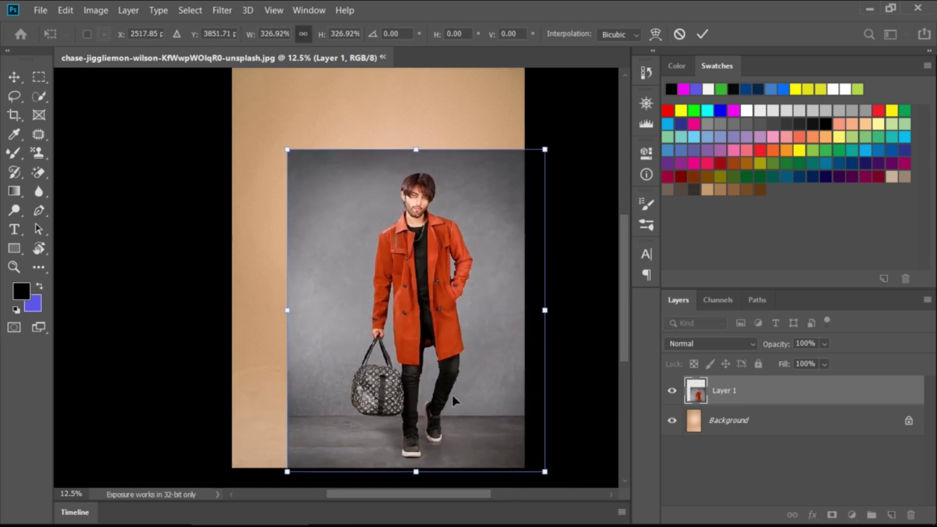
{"action": "left_click_drag", "start_coordinate": [448, 396], "coordinate": [420, 359]}
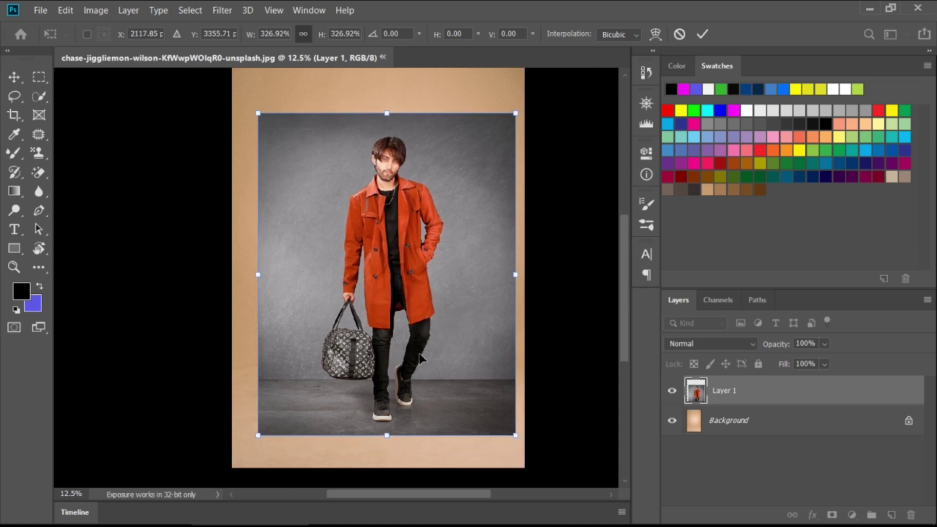
{"action": "key", "text": "p"}
{"action": "key", "text": "ctrl+plus"}
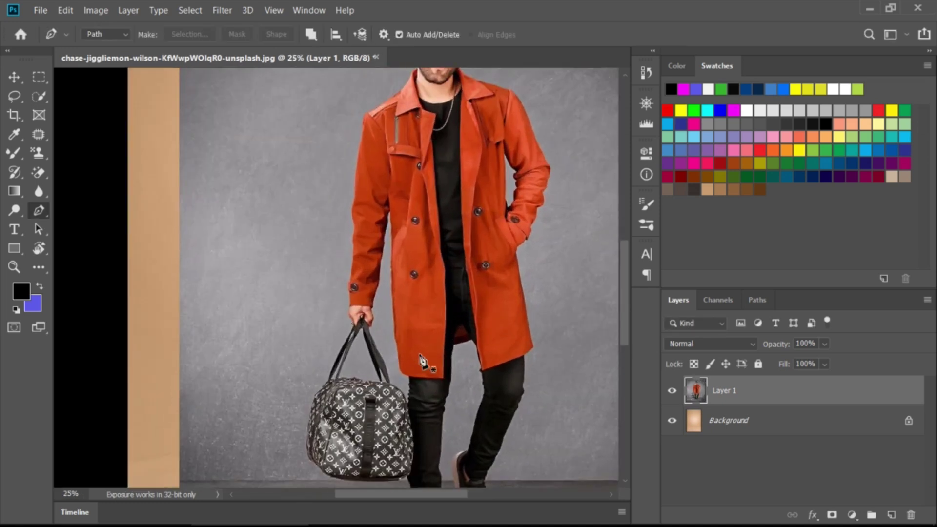
Step: Trace a Pen path around the man's outline, including coat and bag
{"action": "scroll", "coordinate": [420, 312], "scroll_direction": "up", "scroll_amount": 5}
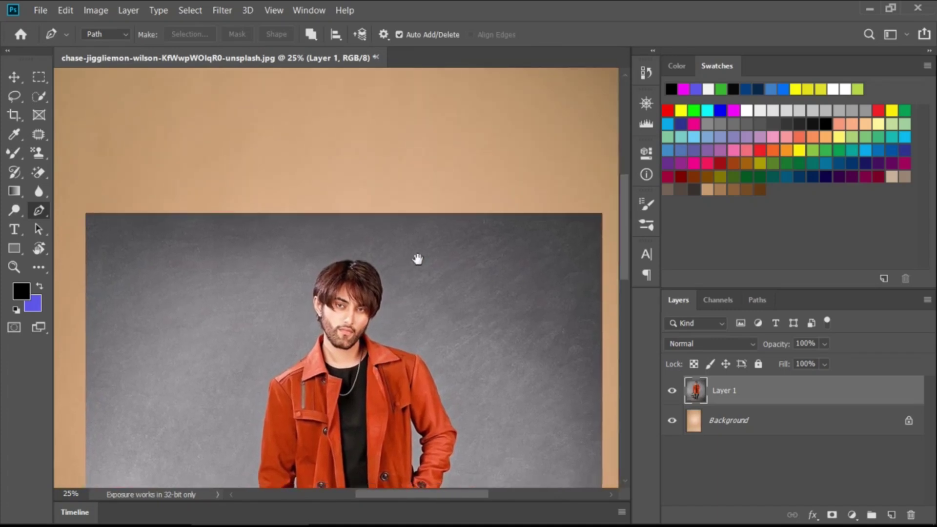
{"action": "key", "text": "ctrl+plus"}
{"action": "key", "text": "ctrl+plus"}
{"action": "key", "text": "ctrl+plus"}
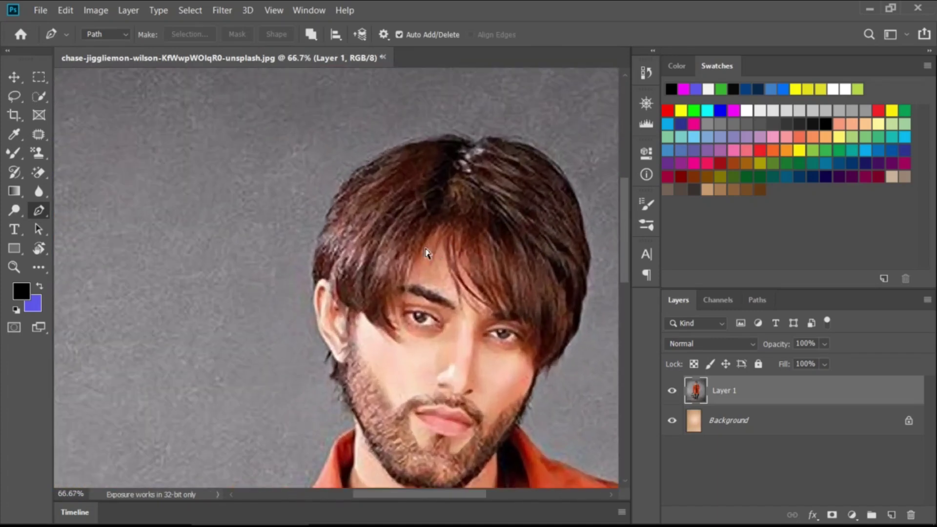
{"action": "scroll", "coordinate": [337, 216], "scroll_direction": "right", "scroll_amount": 5}
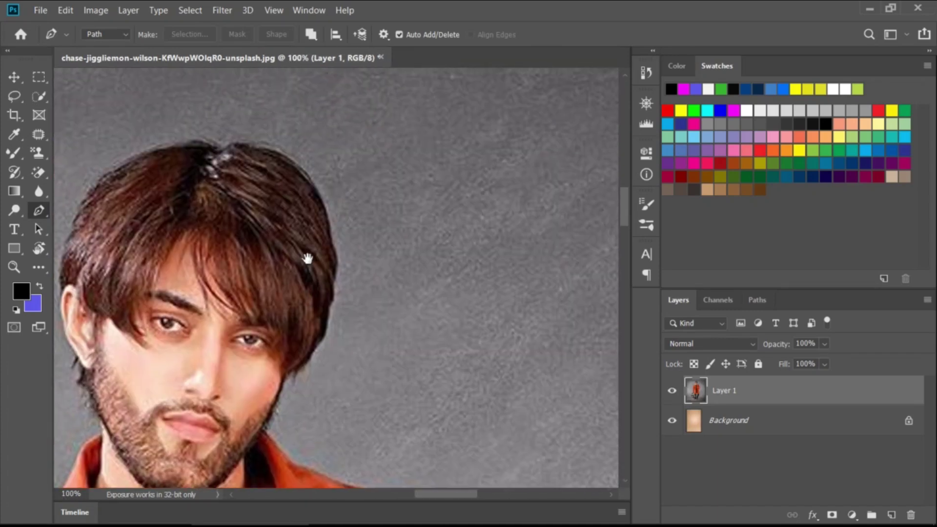
{"action": "right_click", "coordinate": [39, 210]}
{"action": "left_click", "coordinate": [67, 211]}
{"action": "left_click", "coordinate": [296, 169]}
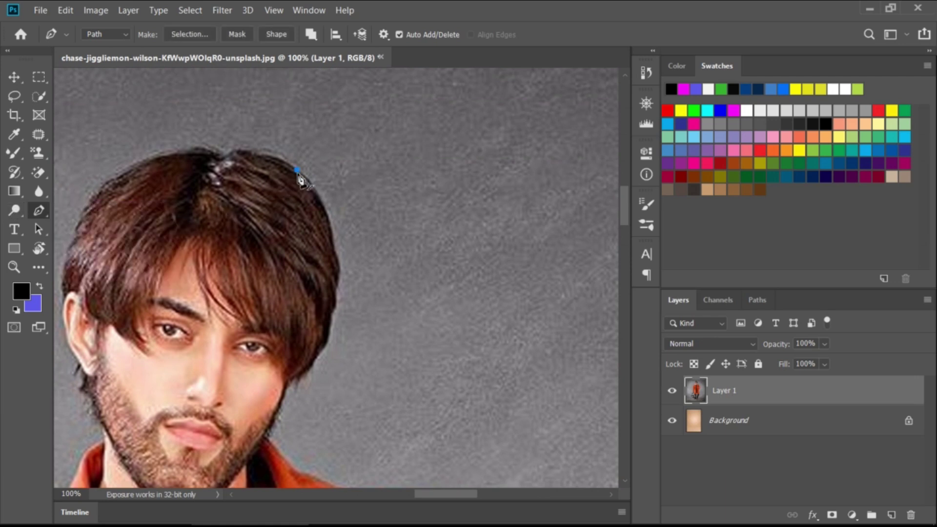
{"action": "scroll", "coordinate": [307, 194], "scroll_direction": "up", "scroll_amount": 1}
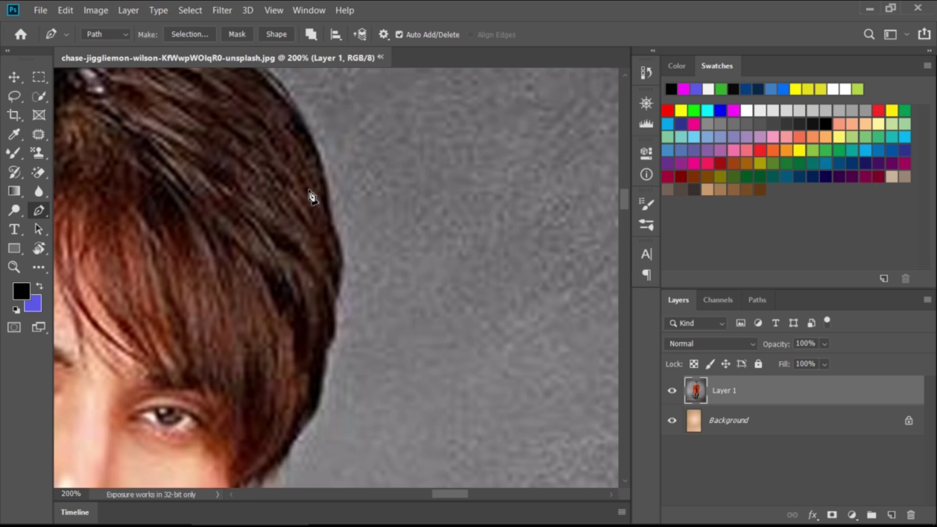
{"action": "left_click_drag", "start_coordinate": [318, 203], "coordinate": [346, 187]}
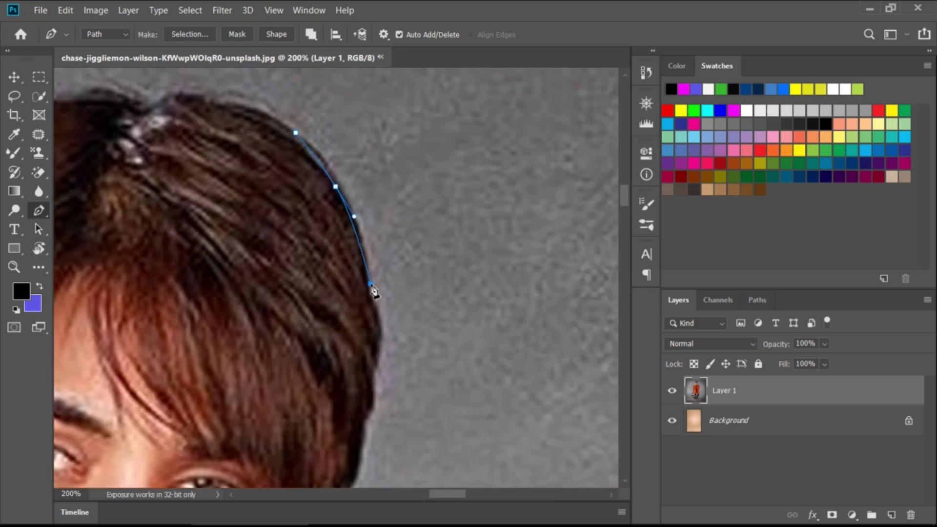
{"action": "left_click_drag", "start_coordinate": [369, 293], "coordinate": [373, 293]}
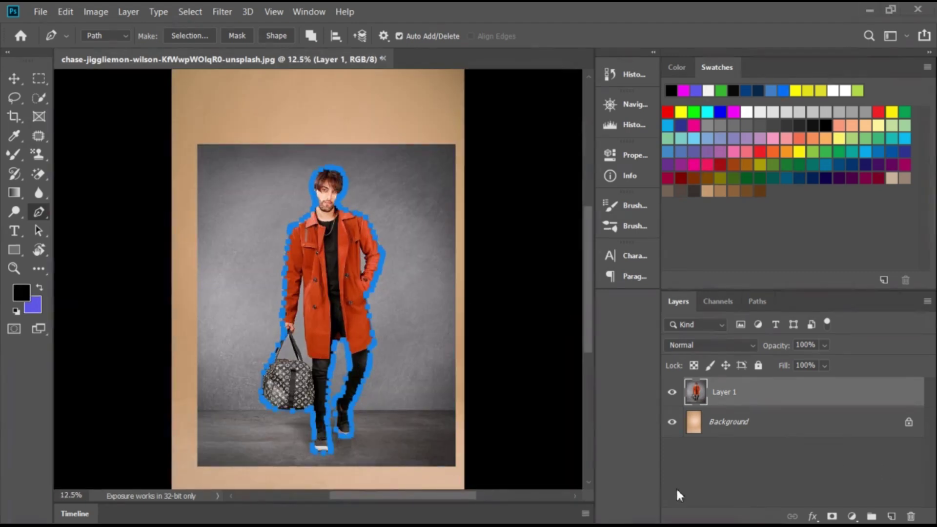
Step: Convert the path to a selection and copy the man onto Layer 2
{"action": "left_click", "coordinate": [189, 36]}
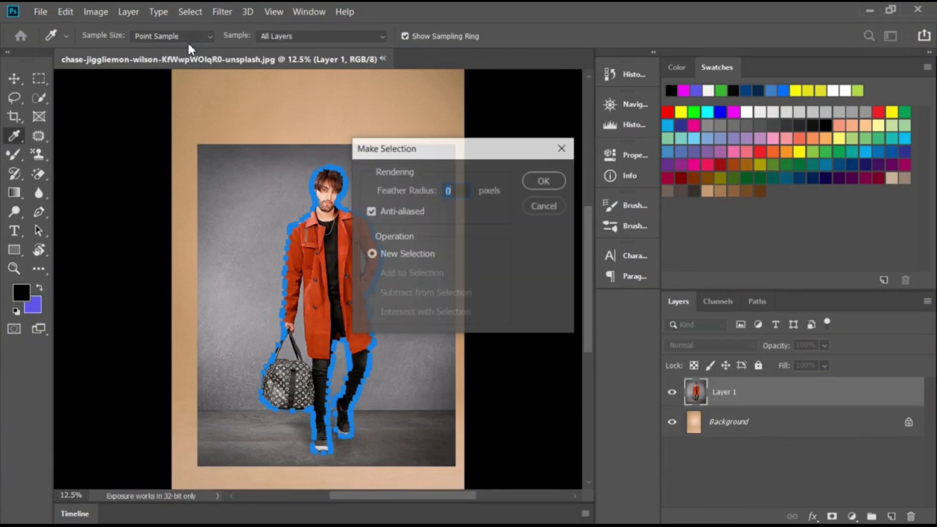
{"action": "left_click", "coordinate": [543, 180]}
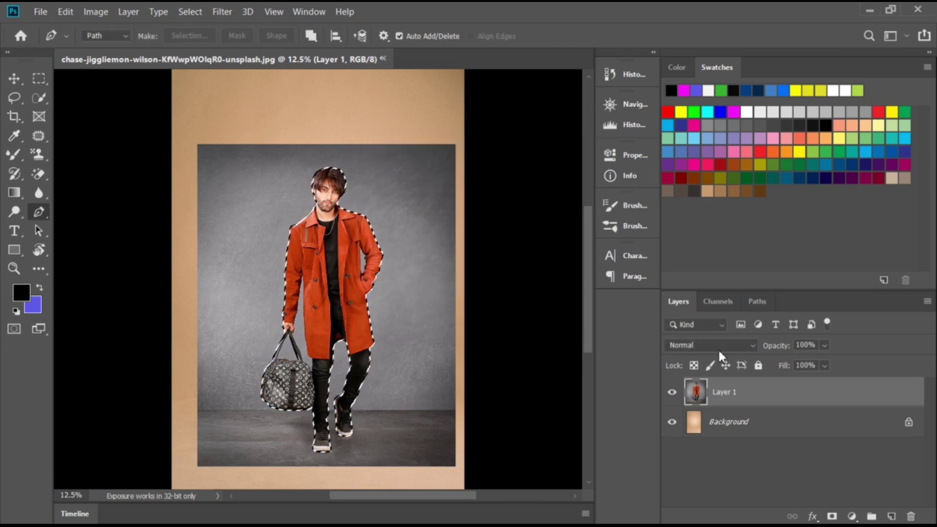
{"action": "key", "text": "ctrl+j"}
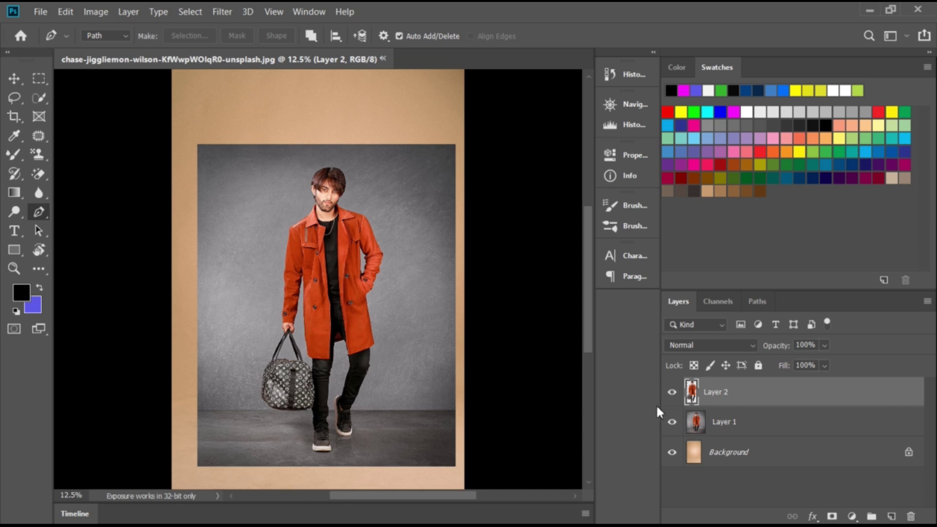
Step: Hide the original photo layer to show the cutout over the beige backdrop
{"action": "left_click", "coordinate": [673, 424]}
{"action": "left_click", "coordinate": [672, 424]}
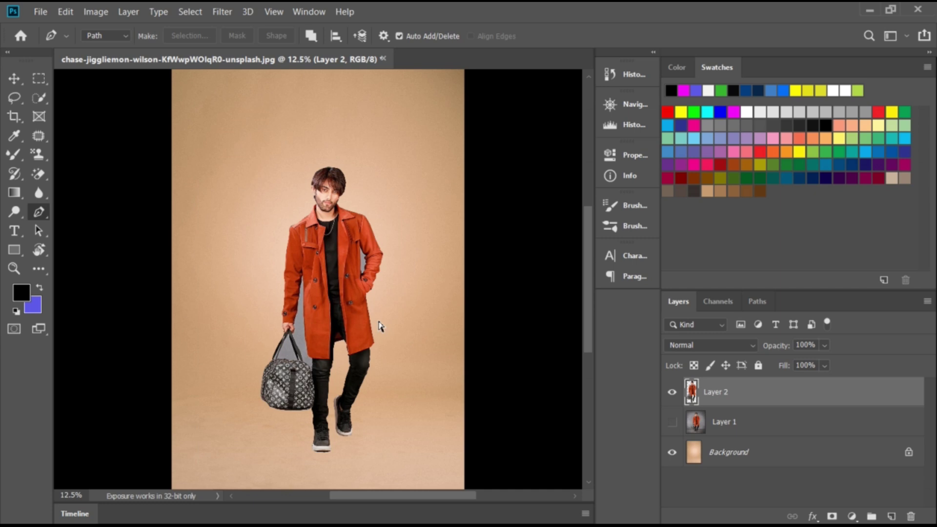
{"action": "key", "text": "ctrl+plus"}
{"action": "key", "text": "ctrl+plus"}
{"action": "key", "text": "ctrl+plus"}
{"action": "key", "text": "ctrl+plus"}
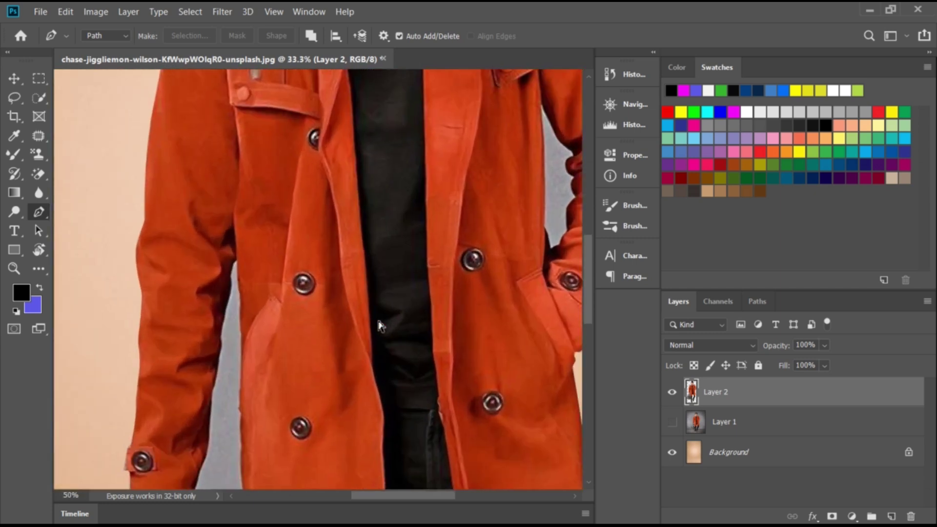
{"action": "key", "text": "ctrl+plus"}
{"action": "key", "text": "ctrl+plus"}
{"action": "mouse_move", "coordinate": [316, 332]}
{"action": "left_mouse_down"}
{"action": "mouse_move", "coordinate": [320, 278]}
{"action": "mouse_move", "coordinate": [324, 287]}
{"action": "mouse_move", "coordinate": [283, 210]}
{"action": "left_mouse_up"}
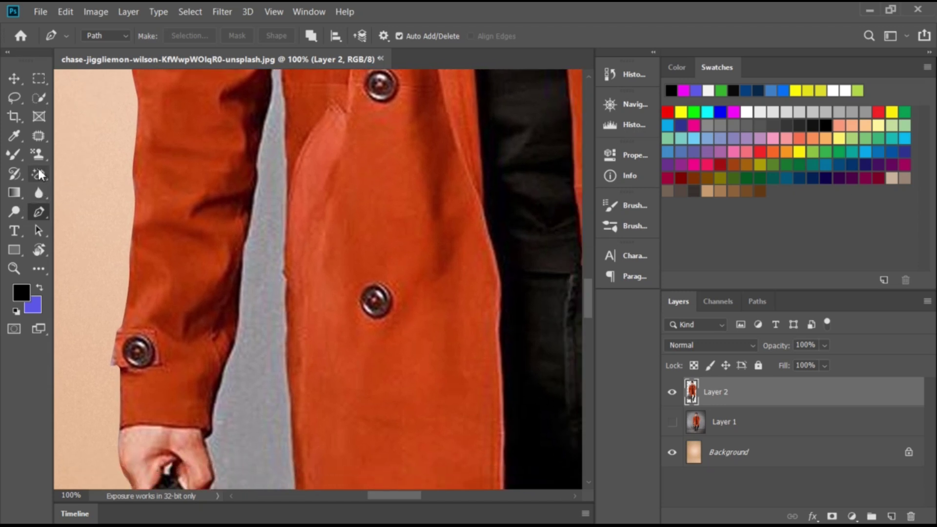
Step: Magic-erase the leftover grey between the sleeve, coat and bag straps
{"action": "right_click", "coordinate": [40, 175]}
{"action": "left_click", "coordinate": [100, 203]}
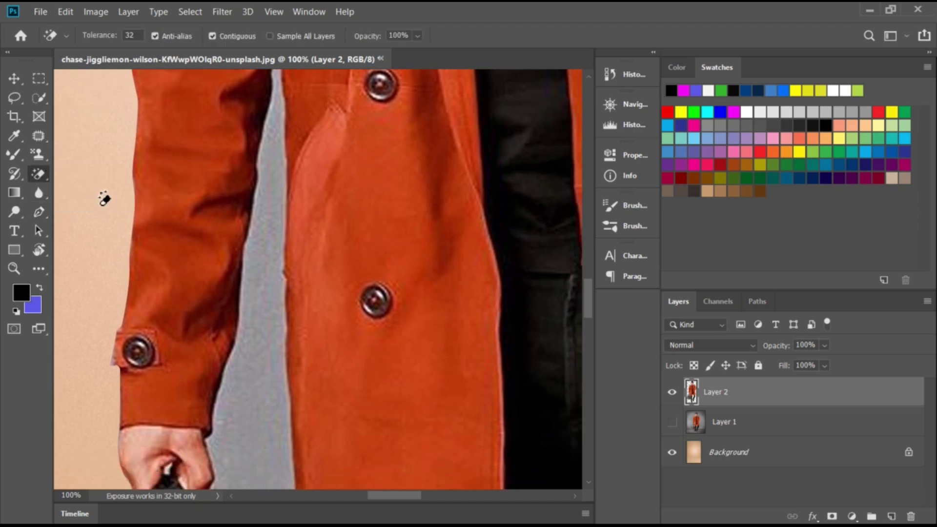
{"action": "left_click", "coordinate": [271, 294]}
{"action": "mouse_move", "coordinate": [270, 278]}
{"action": "left_mouse_down"}
{"action": "mouse_move", "coordinate": [288, 138]}
{"action": "mouse_move", "coordinate": [232, 338]}
{"action": "mouse_move", "coordinate": [323, 253]}
{"action": "left_mouse_up"}
{"action": "left_click", "coordinate": [254, 261]}
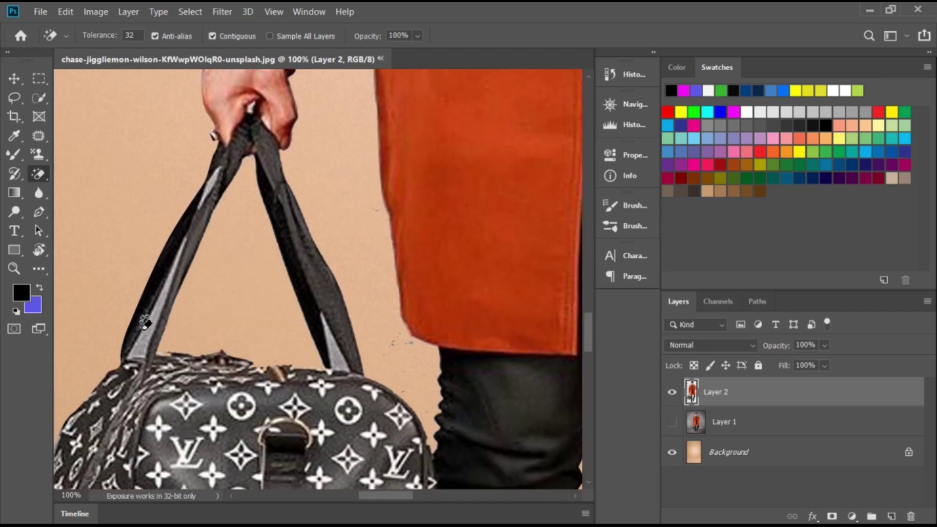
{"action": "left_click", "coordinate": [149, 333]}
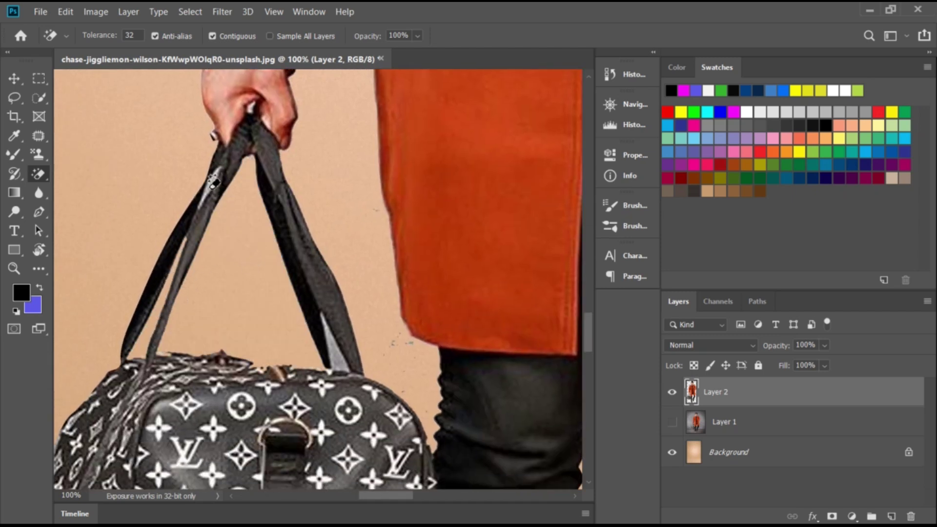
{"action": "left_click", "coordinate": [333, 362]}
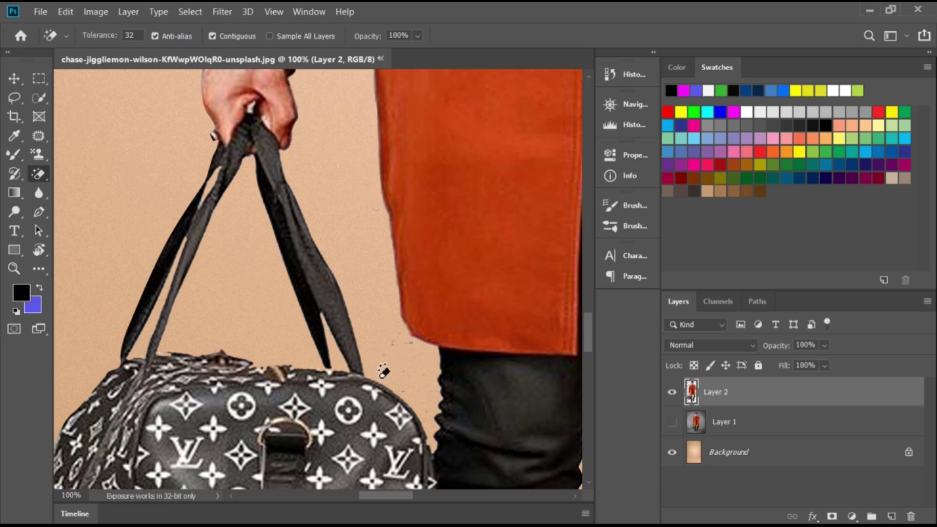
Step: Zoom out and toggle the grey photo layer to compare the cutout
{"action": "mouse_move", "coordinate": [383, 371]}
{"action": "left_mouse_down"}
{"action": "mouse_move", "coordinate": [249, 247]}
{"action": "mouse_move", "coordinate": [359, 308]}
{"action": "left_mouse_up"}
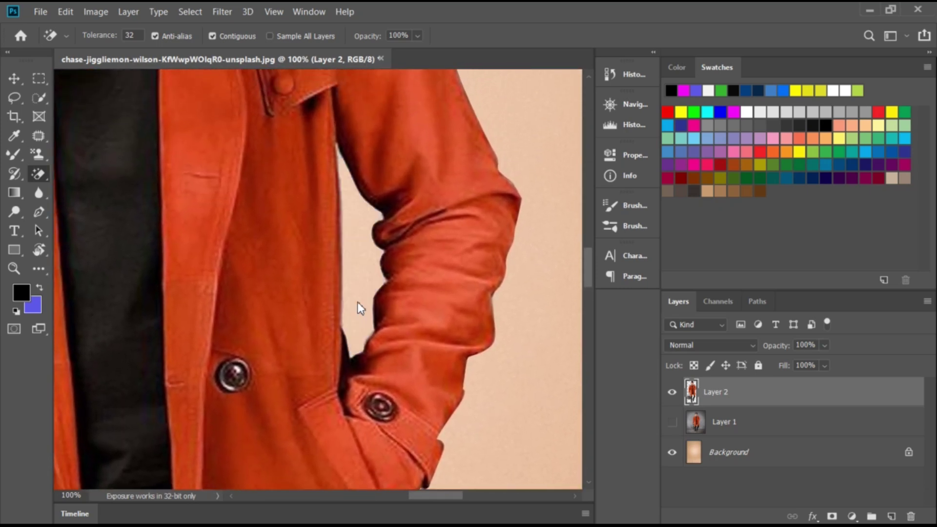
{"action": "key", "text": "ctrl+minus"}
{"action": "key", "text": "ctrl+minus"}
{"action": "key", "text": "ctrl+minus"}
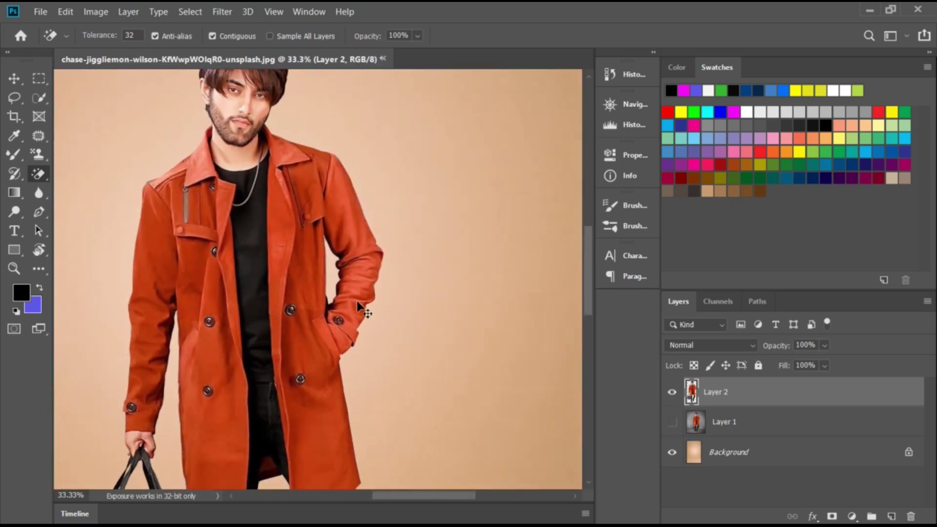
{"action": "key", "text": "ctrl+minus"}
{"action": "key", "text": "ctrl+minus"}
{"action": "key", "text": "ctrl+minus"}
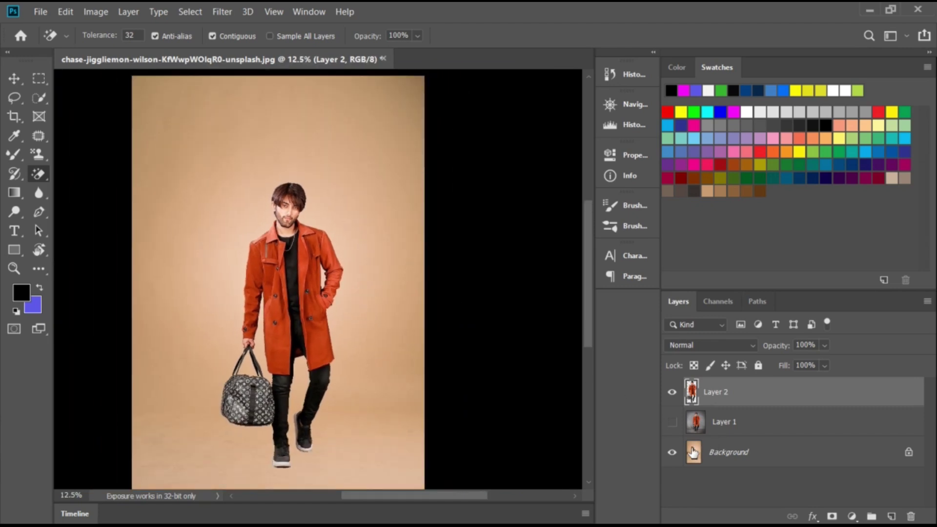
{"action": "left_click", "coordinate": [673, 424]}
{"action": "left_click", "coordinate": [672, 425]}
Step: Zoom in and centre the man's head and shoulders in view
{"action": "key", "text": "ctrl+plus"}
{"action": "key", "text": "ctrl+plus"}
{"action": "key", "text": "ctrl+plus"}
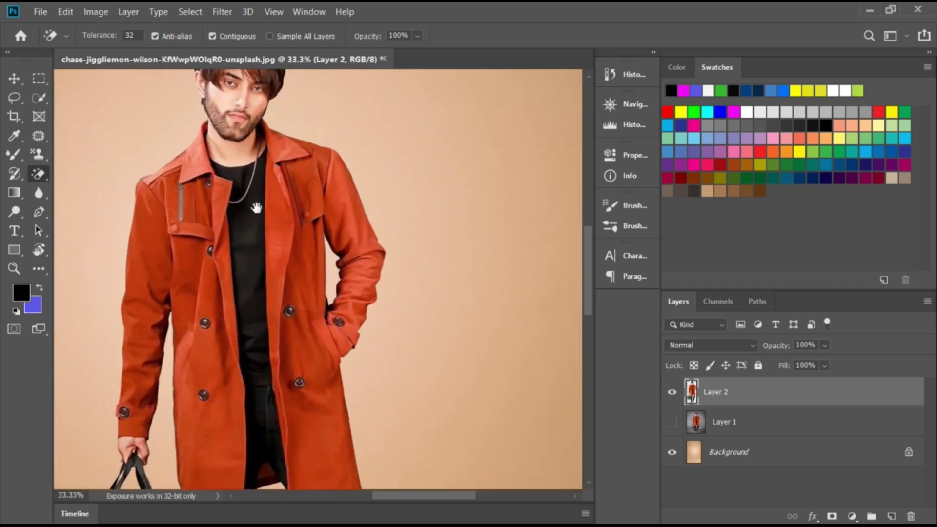
{"action": "left_click_drag", "start_coordinate": [257, 207], "coordinate": [315, 285]}
{"action": "key", "text": "ctrl+plus"}
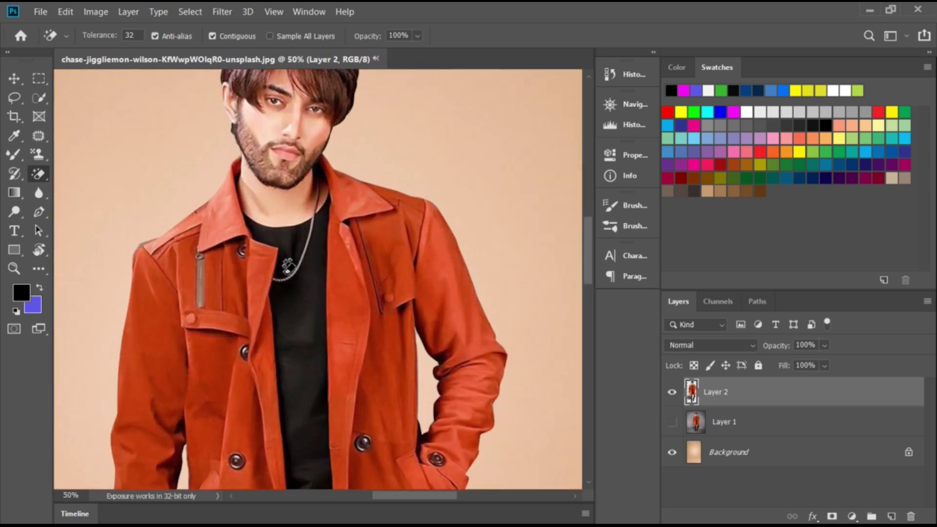
{"action": "left_click_drag", "start_coordinate": [277, 271], "coordinate": [216, 336]}
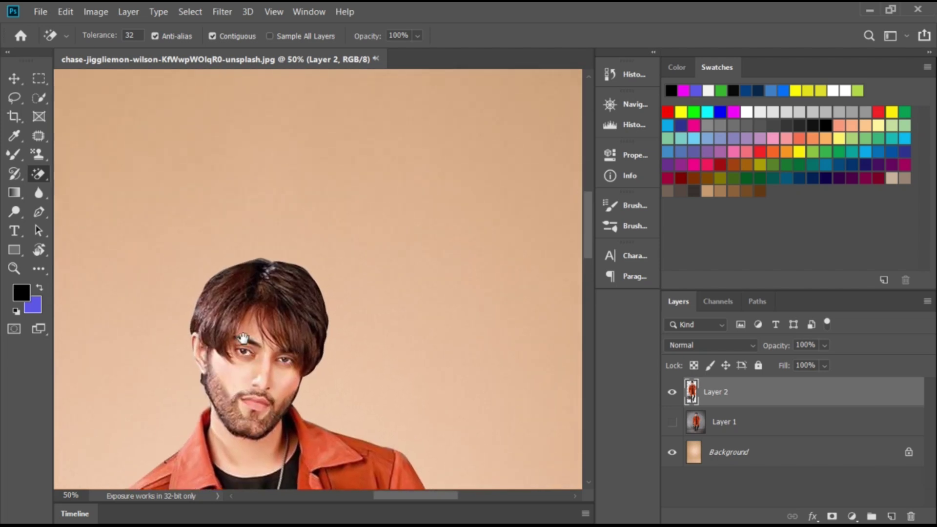
{"action": "left_click_drag", "start_coordinate": [250, 374], "coordinate": [306, 227]}
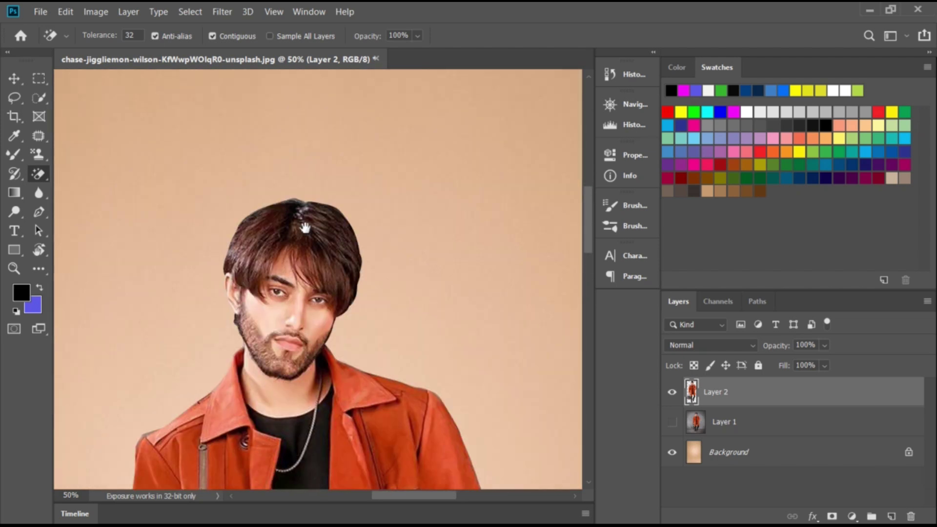
{"action": "left_click", "coordinate": [41, 211]}
Step: Trace a closed Pen outline around the man's head down to the jaw
{"action": "left_click", "coordinate": [97, 225]}
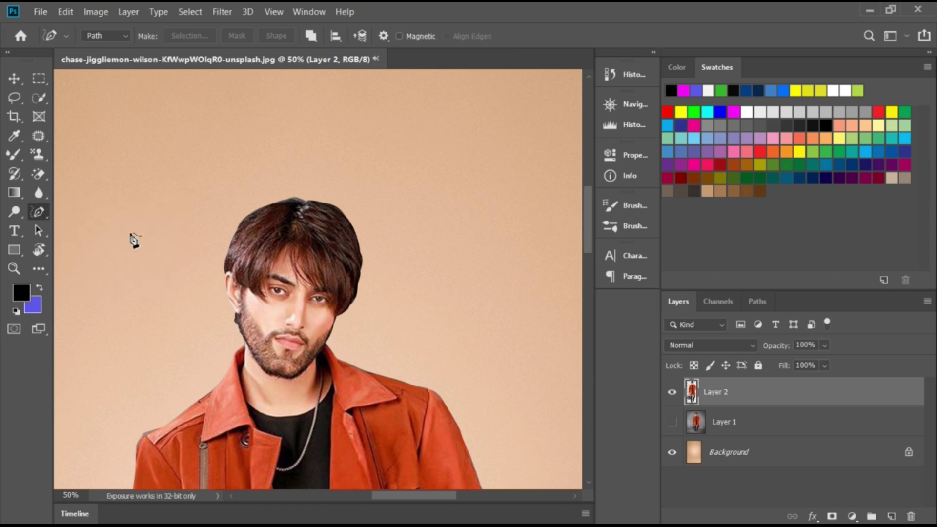
{"action": "right_click", "coordinate": [38, 211]}
{"action": "left_click", "coordinate": [107, 211]}
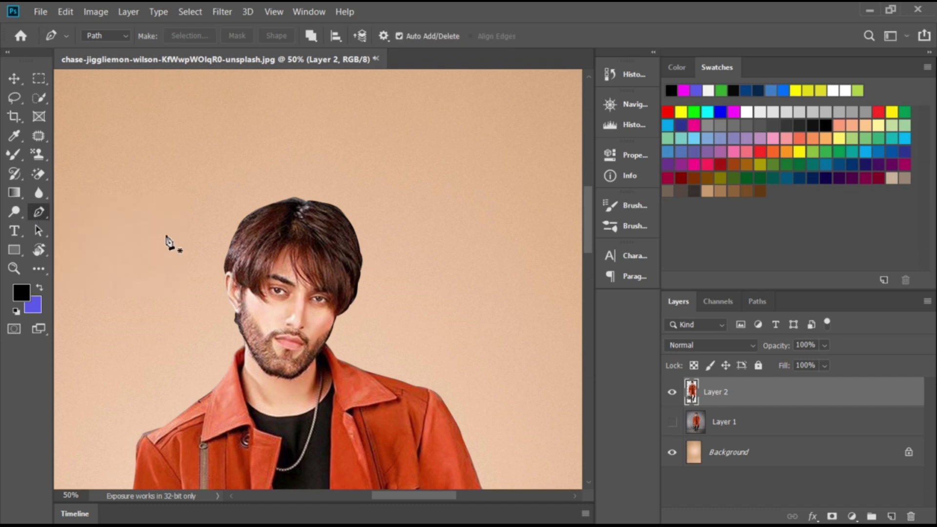
{"action": "left_click", "coordinate": [225, 312]}
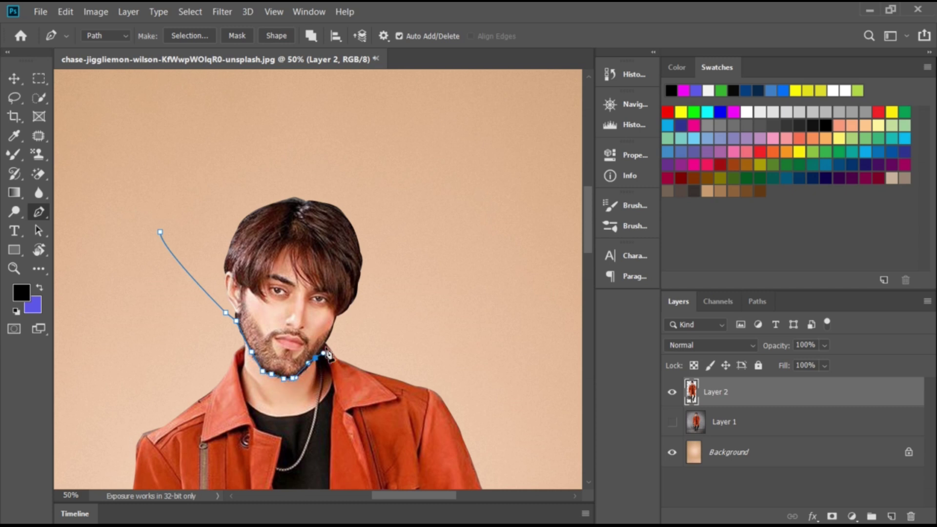
{"action": "left_click", "coordinate": [356, 170]}
{"action": "left_click_drag", "start_coordinate": [184, 171], "coordinate": [173, 186]}
{"action": "left_click", "coordinate": [160, 233]}
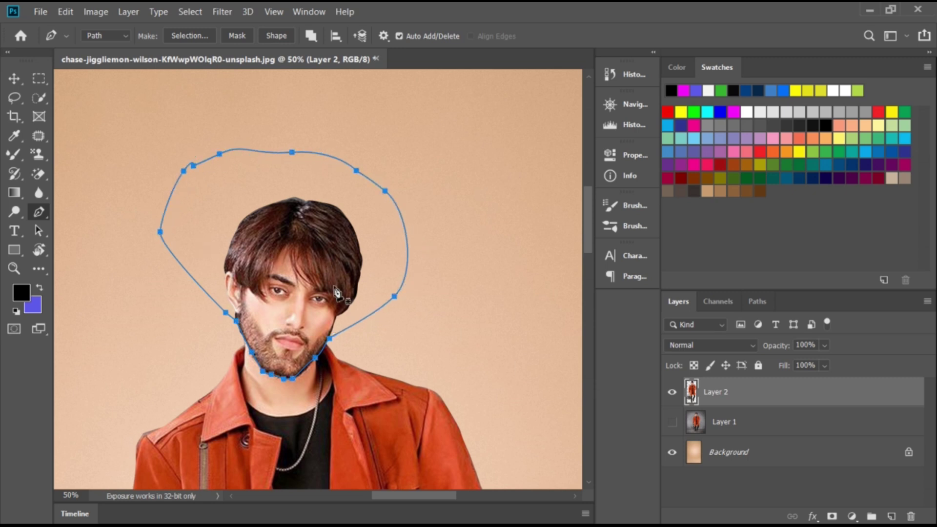
Step: Turn the head outline into a selection, copy it to Layer 3, and hide the body
{"action": "left_click", "coordinate": [190, 36]}
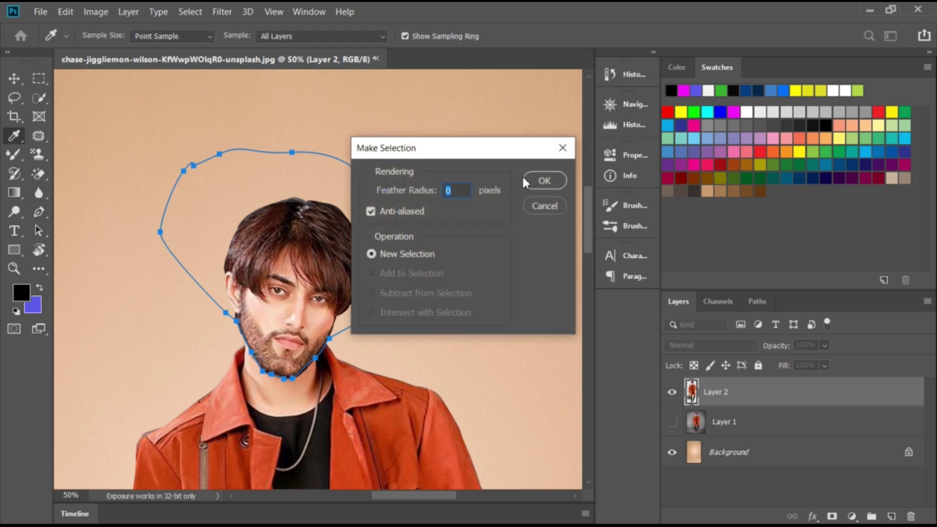
{"action": "left_click", "coordinate": [542, 180]}
{"action": "key", "text": "ctrl+j"}
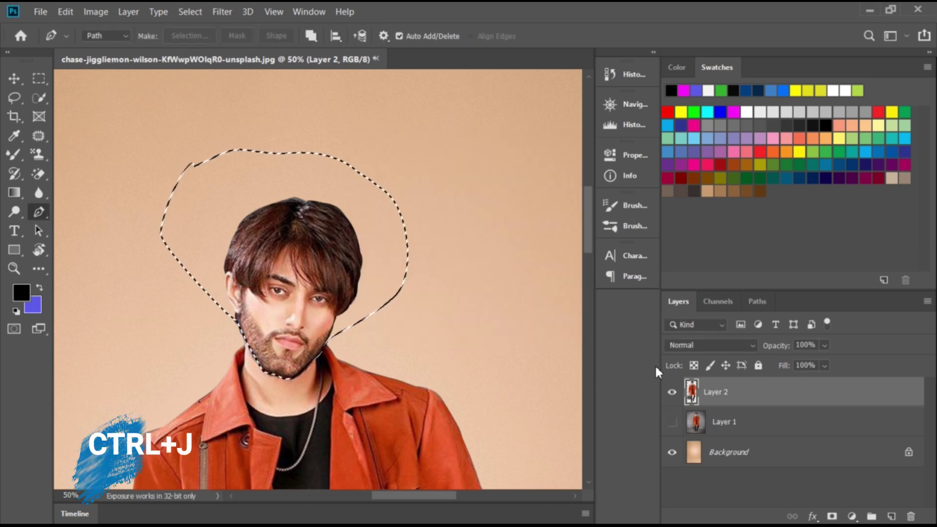
{"action": "key", "text": "ctrl+j"}
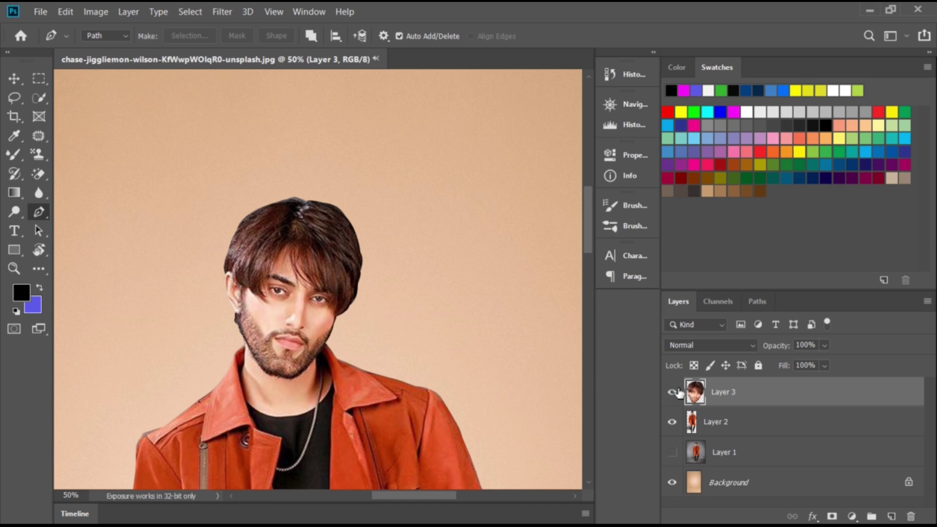
{"action": "left_click", "coordinate": [672, 422]}
Step: Toggle the body layer to check the copied head, then hide Layer 3
{"action": "left_click", "coordinate": [672, 422]}
{"action": "left_click", "coordinate": [672, 423]}
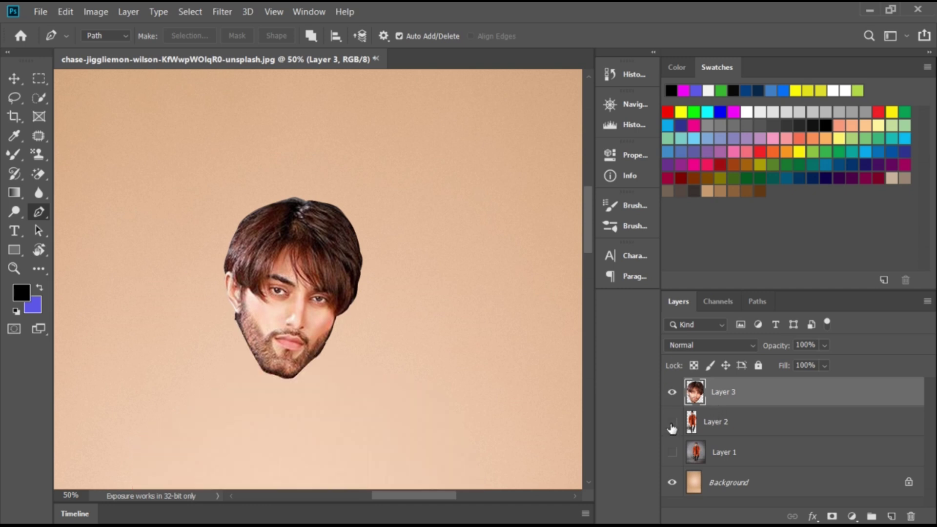
{"action": "left_click", "coordinate": [672, 423]}
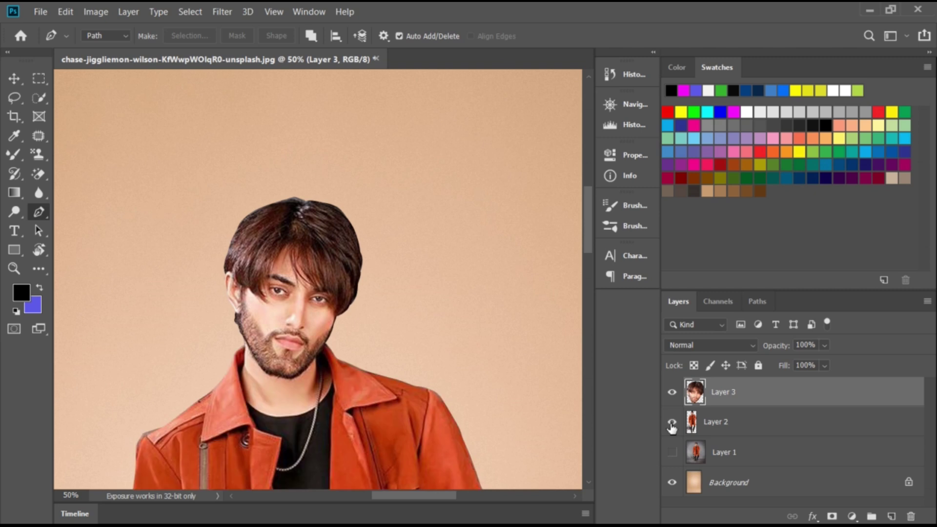
{"action": "key", "text": "ctrl+plus"}
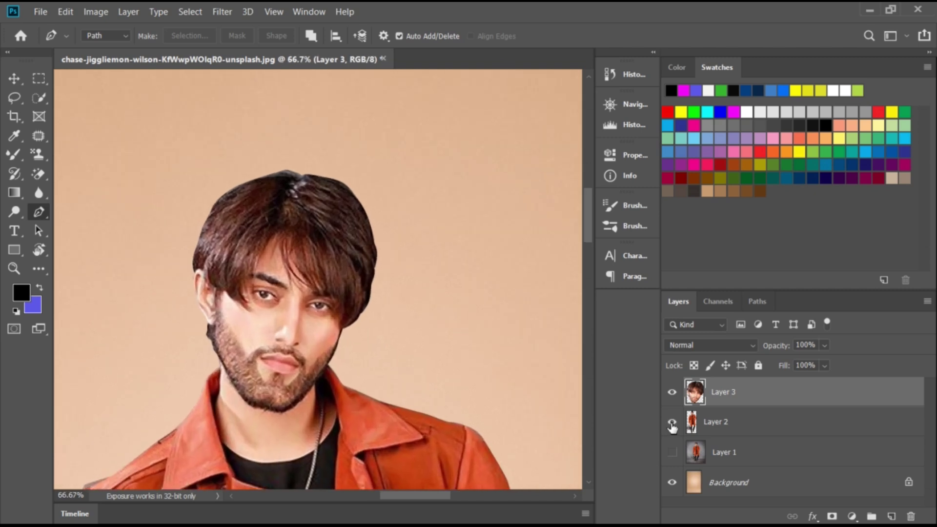
{"action": "left_click", "coordinate": [672, 422]}
{"action": "left_click", "coordinate": [668, 419]}
{"action": "left_click", "coordinate": [676, 394]}
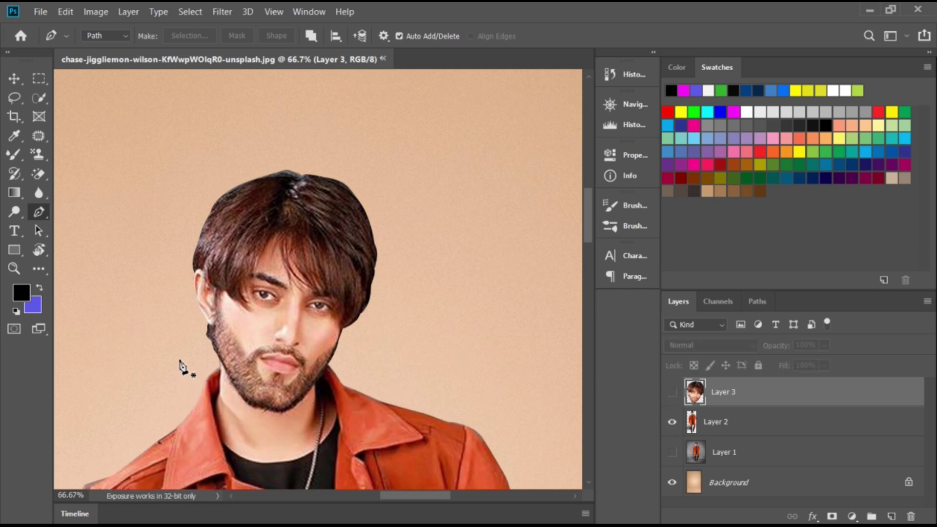
Step: Trace the head outline from the left jaw along the chin and up the right side
{"action": "left_click", "coordinate": [155, 306]}
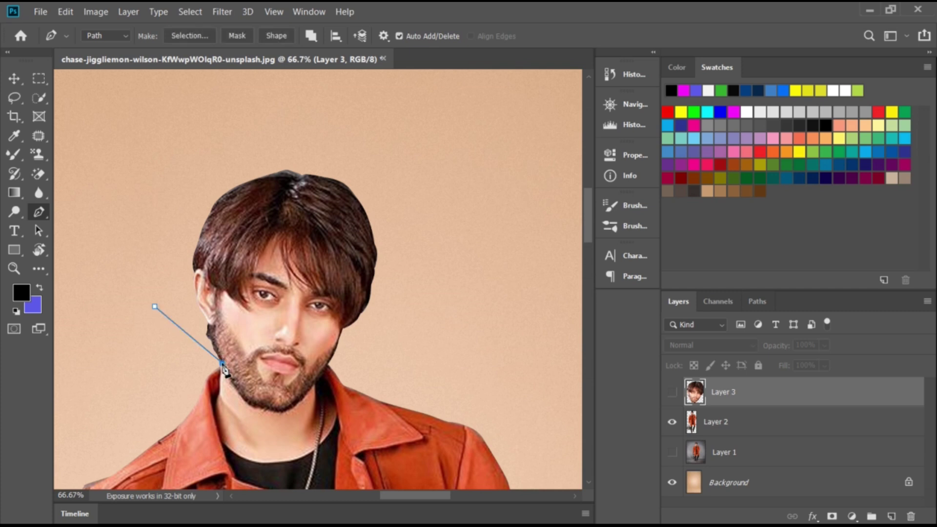
{"action": "left_click", "coordinate": [239, 394]}
{"action": "left_click_drag", "start_coordinate": [343, 352], "coordinate": [418, 330]}
{"action": "left_click", "coordinate": [470, 241]}
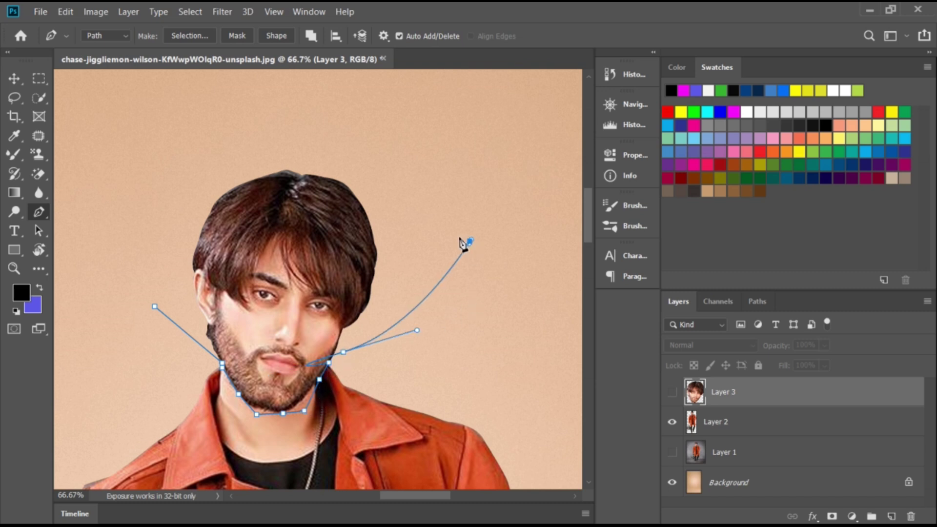
{"action": "key", "text": "ctrl+z"}
{"action": "key", "text": "ctrl+z"}
{"action": "left_click", "coordinate": [439, 267]}
{"action": "left_click", "coordinate": [477, 212]}
Step: Finish the outline over the top and down the left side of the head
{"action": "left_click", "coordinate": [424, 170]}
{"action": "left_click", "coordinate": [321, 147]}
{"action": "left_click", "coordinate": [237, 134]}
{"action": "left_click", "coordinate": [208, 151]}
{"action": "left_click_drag", "start_coordinate": [185, 195], "coordinate": [176, 213]}
{"action": "left_click_drag", "start_coordinate": [160, 245], "coordinate": [151, 277]}
{"action": "left_click", "coordinate": [155, 308]}
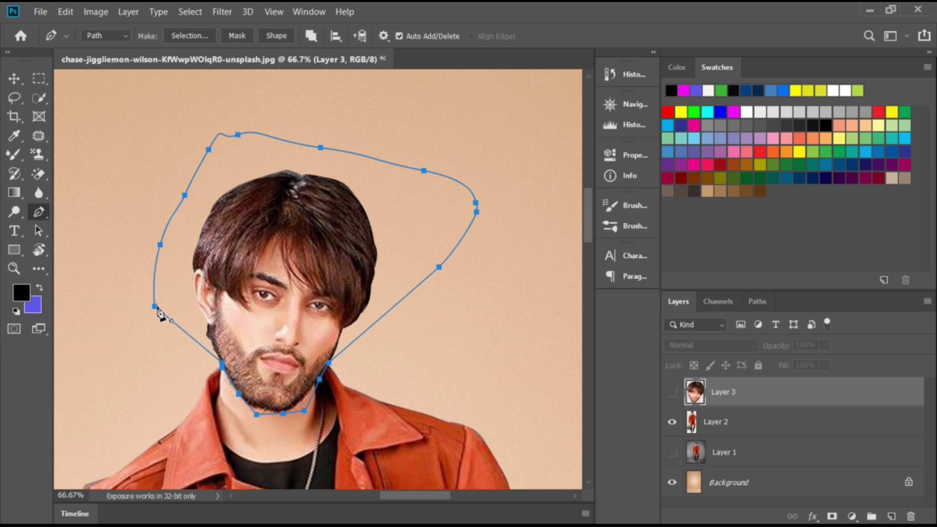
Step: Convert the head outline to a selection and make Layer 2 active
{"action": "left_click", "coordinate": [193, 35]}
{"action": "left_click", "coordinate": [544, 181]}
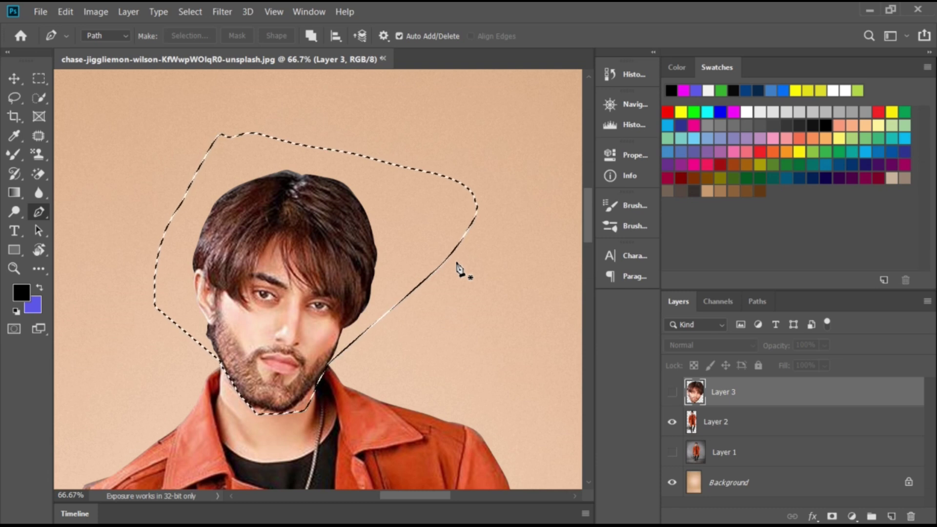
{"action": "left_click", "coordinate": [793, 429]}
Step: Delete the head from Layer 2, deselect, and zoom out to the headless figure
{"action": "key", "text": "Delete"}
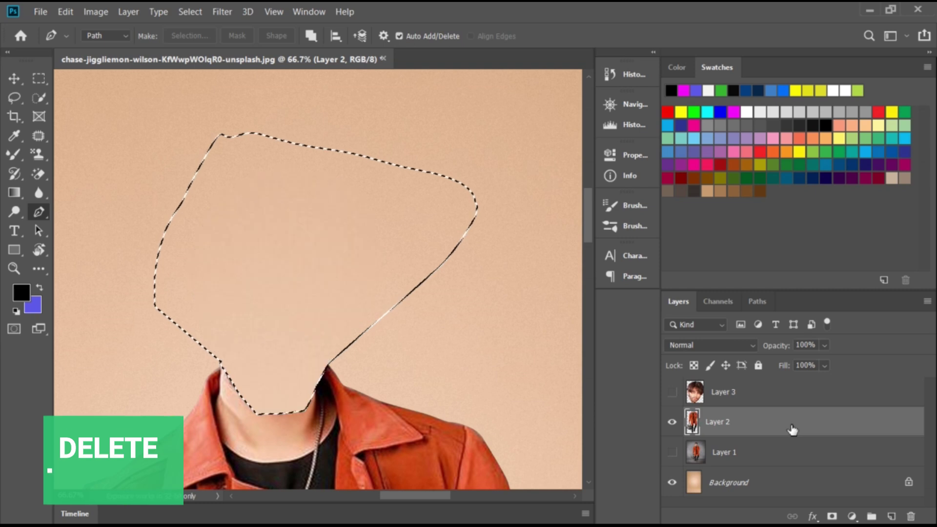
{"action": "left_click", "coordinate": [13, 78]}
{"action": "key", "text": "ctrl+d"}
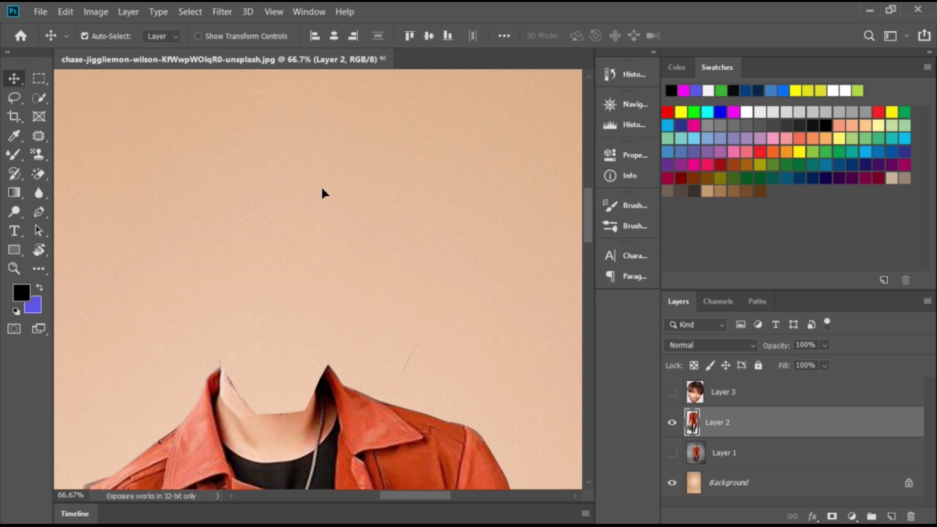
{"action": "key", "text": "ctrl+minus"}
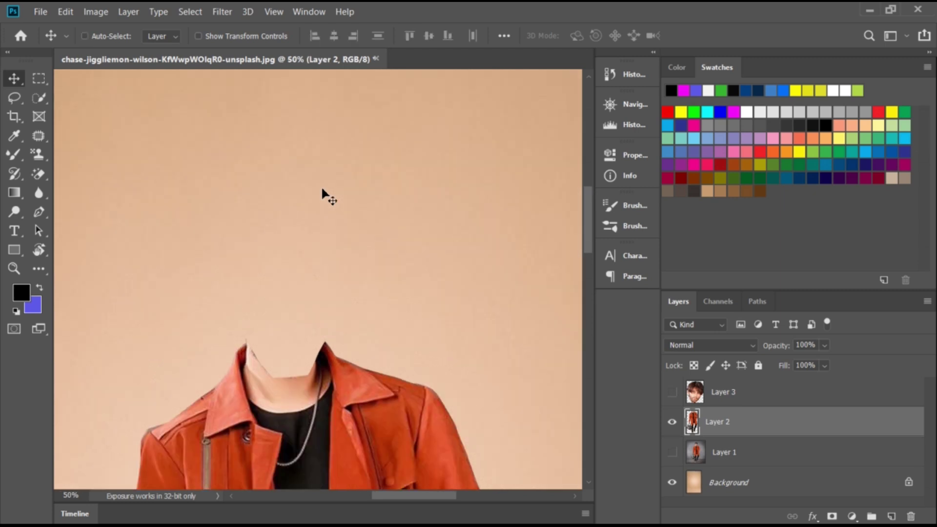
{"action": "key", "text": "ctrl+minus"}
{"action": "key", "text": "ctrl+minus"}
{"action": "key", "text": "ctrl+minus"}
{"action": "key", "text": "ctrl+minus"}
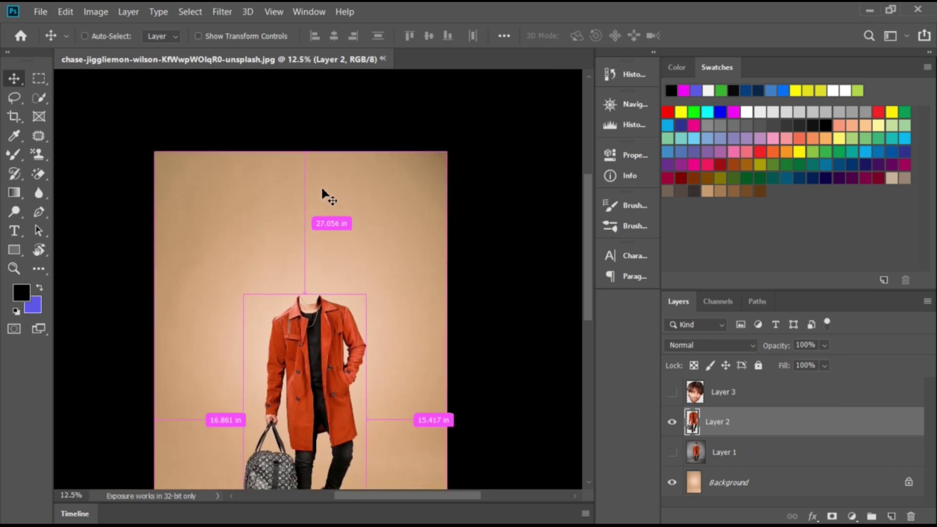
{"action": "key", "text": "ctrl+minus"}
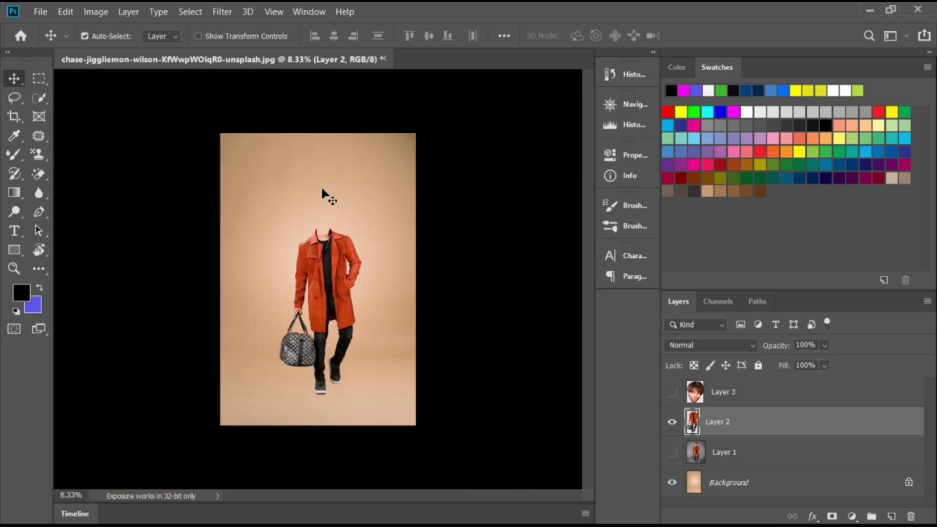
{"action": "key", "text": "ctrl+plus"}
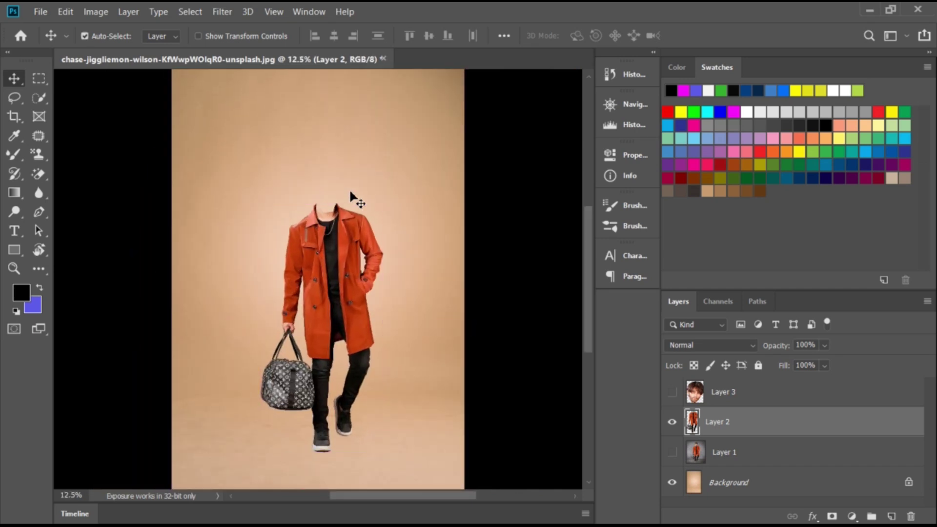
Step: Show Layer 3 and enlarge the head about 232%, settling it on the coat collar
{"action": "left_click", "coordinate": [672, 393]}
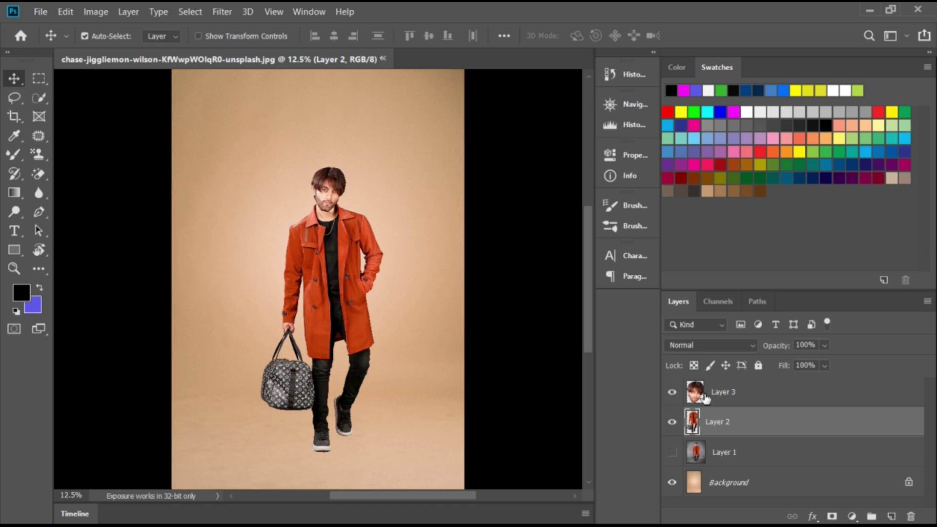
{"action": "key", "text": "ctrl+t"}
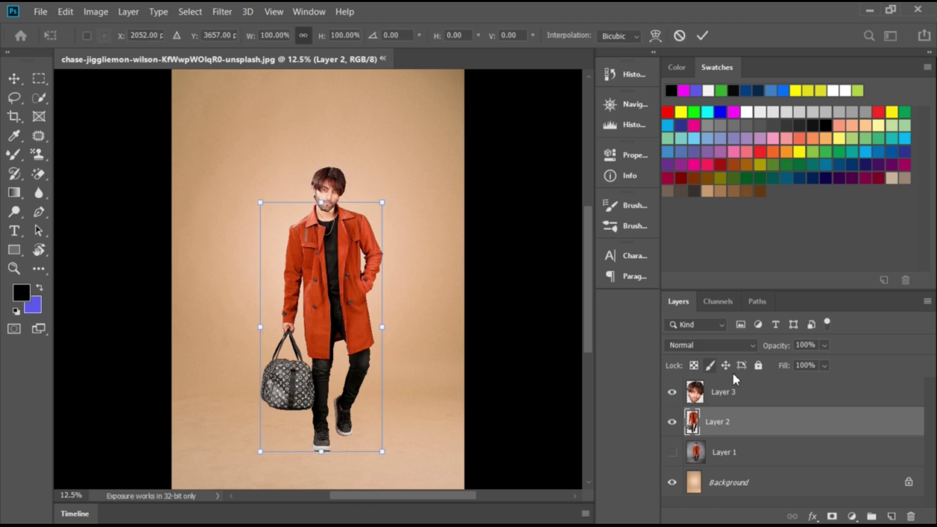
{"action": "key", "text": "Return"}
{"action": "left_click", "coordinate": [775, 393]}
{"action": "key", "text": "ctrl+t"}
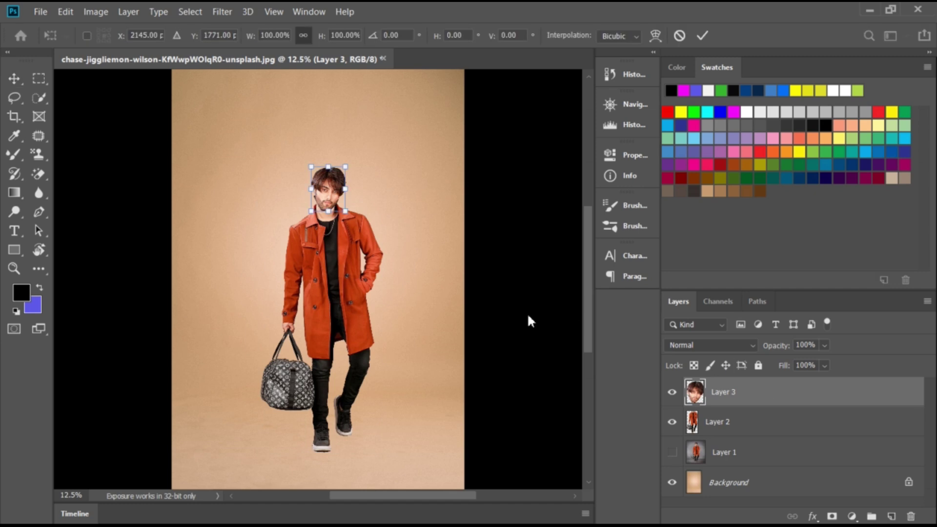
{"action": "mouse_move", "coordinate": [345, 213]}
{"action": "left_mouse_down"}
{"action": "mouse_move", "coordinate": [389, 269]}
{"action": "mouse_move", "coordinate": [349, 193]}
{"action": "left_mouse_up"}
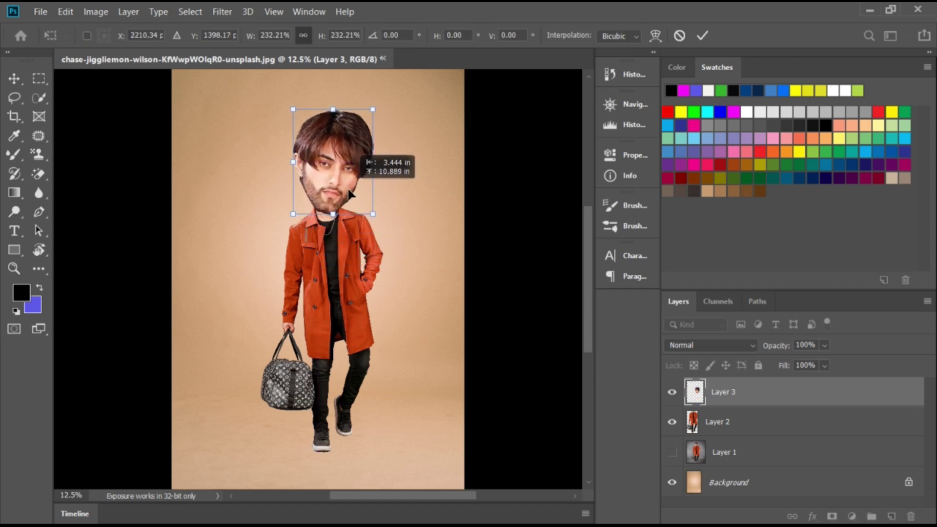
{"action": "key", "text": "ctrl+plus"}
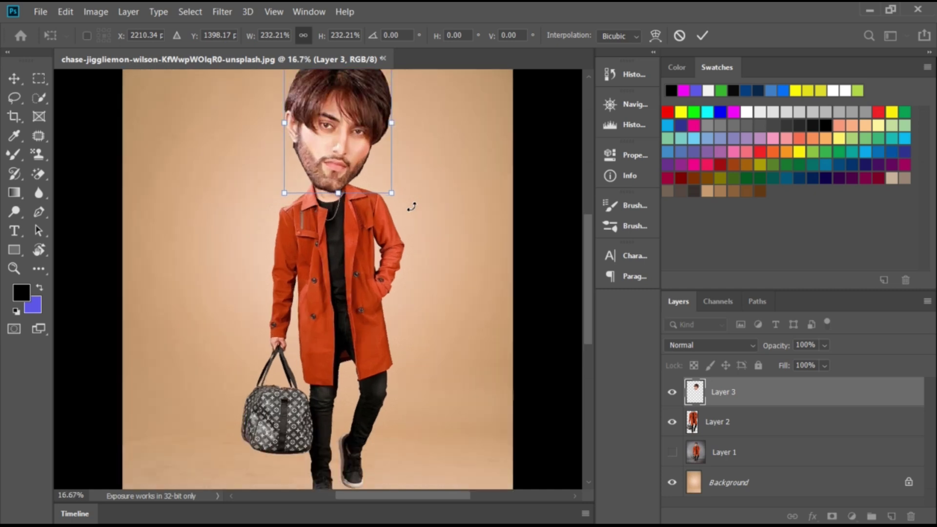
{"action": "key", "text": "ctrl+plus"}
{"action": "key", "text": "ctrl+plus"}
{"action": "mouse_move", "coordinate": [401, 274]}
{"action": "left_mouse_down"}
{"action": "mouse_move", "coordinate": [435, 374]}
{"action": "mouse_move", "coordinate": [408, 358]}
{"action": "left_mouse_up"}
{"action": "left_click_drag", "start_coordinate": [367, 308], "coordinate": [378, 327]}
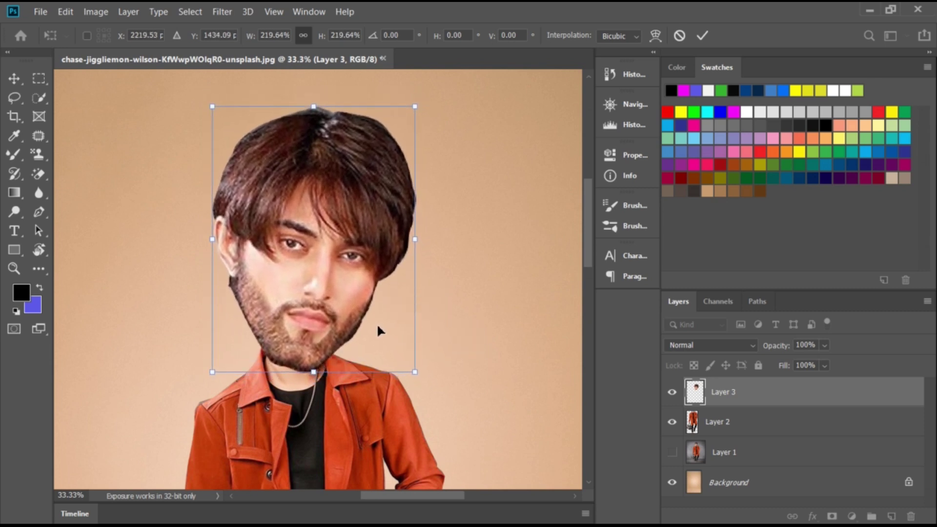
{"action": "key", "text": "Return"}
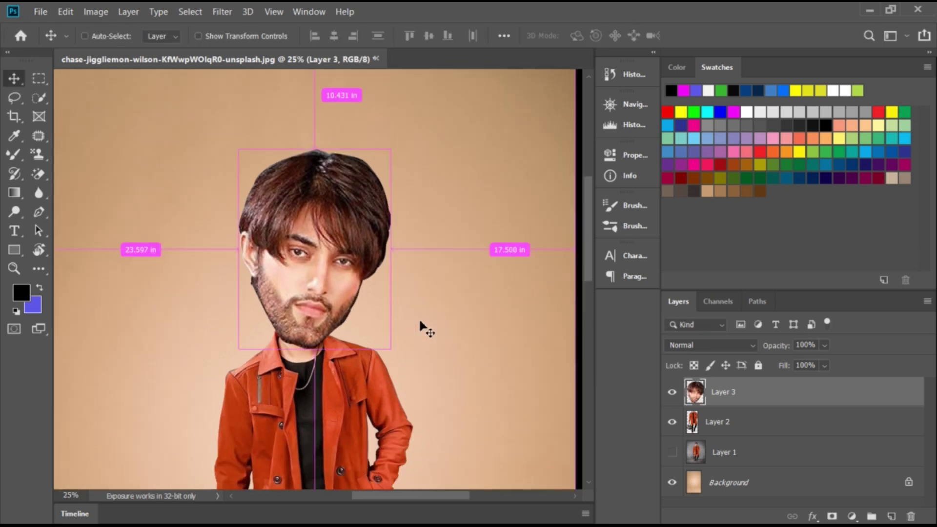
{"action": "key", "text": "ctrl+minus"}
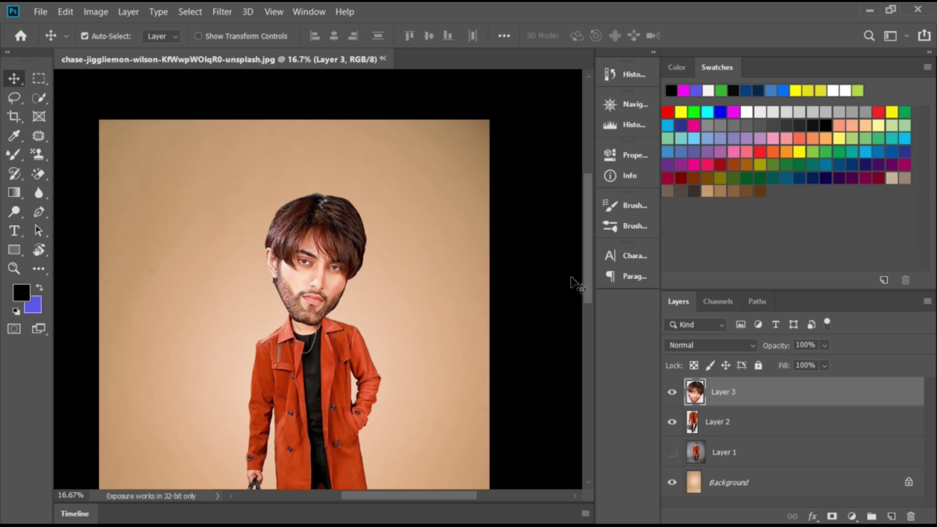
Step: Open the Liquify filter on the head layer
{"action": "left_click", "coordinate": [223, 11]}
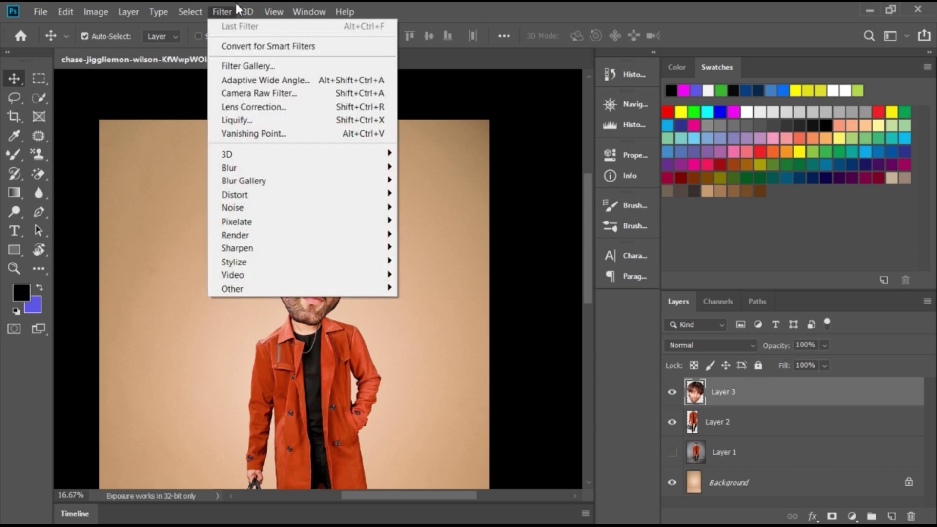
{"action": "left_click", "coordinate": [223, 10]}
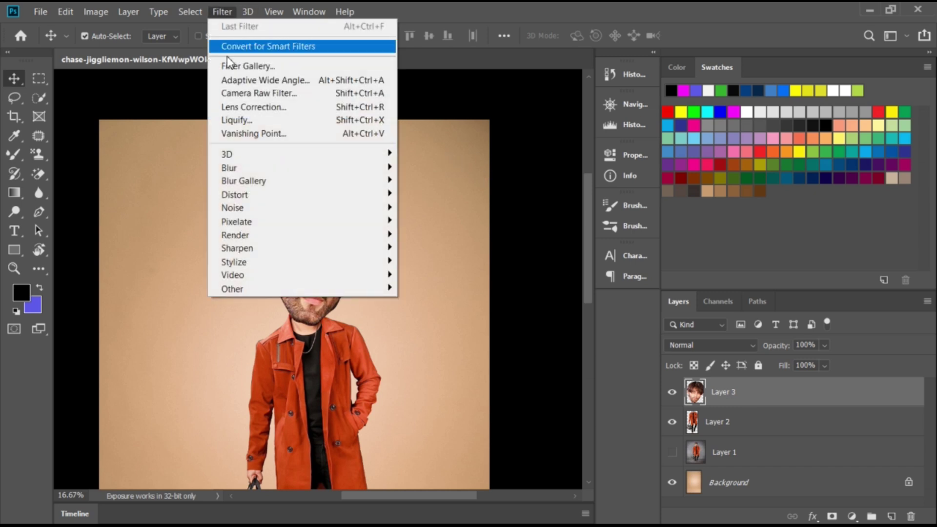
{"action": "left_click", "coordinate": [243, 122]}
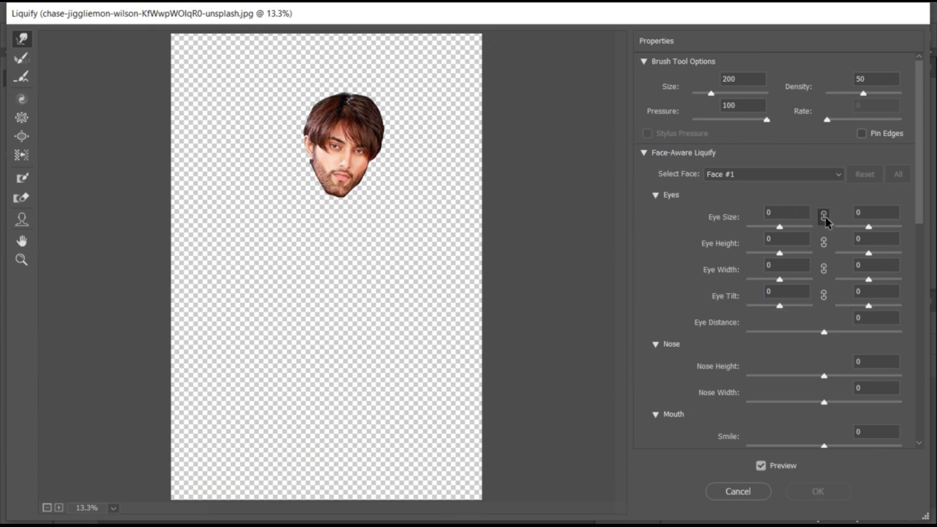
Step: Set Face-Aware Eye Size to the maximum of 100 for both eyes
{"action": "left_click", "coordinate": [780, 228]}
{"action": "left_click_drag", "start_coordinate": [780, 228], "coordinate": [802, 228]}
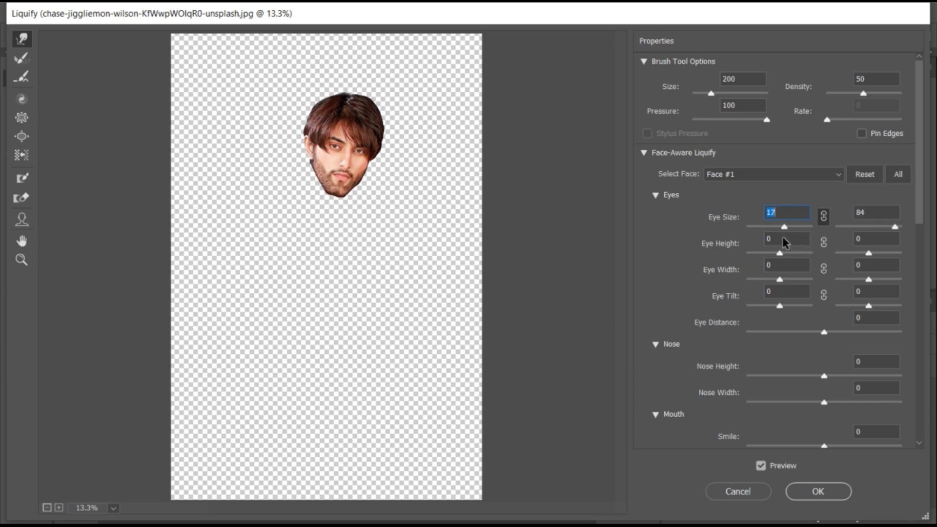
{"action": "key", "text": "ctrl+plus"}
{"action": "key", "text": "ctrl+plus"}
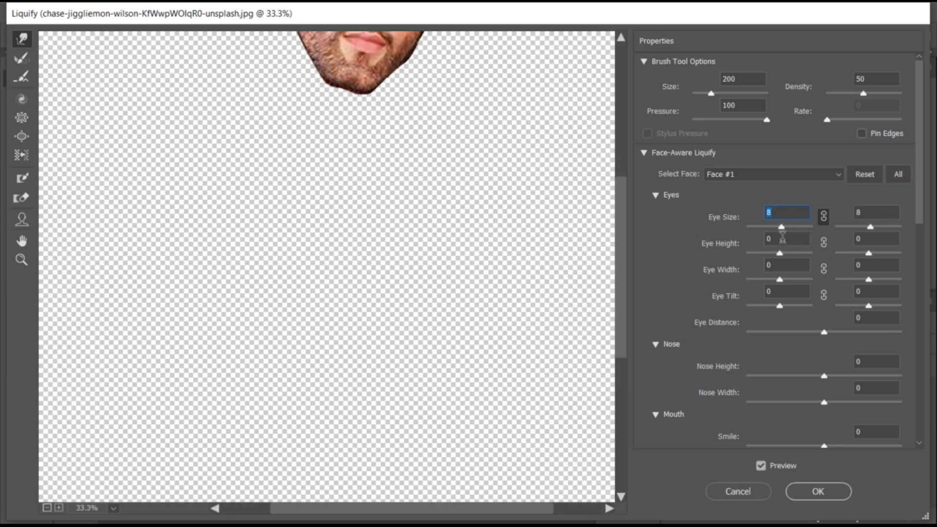
{"action": "mouse_move", "coordinate": [518, 268]}
{"action": "left_mouse_down"}
{"action": "mouse_move", "coordinate": [502, 377]}
{"action": "mouse_move", "coordinate": [460, 389]}
{"action": "left_mouse_up"}
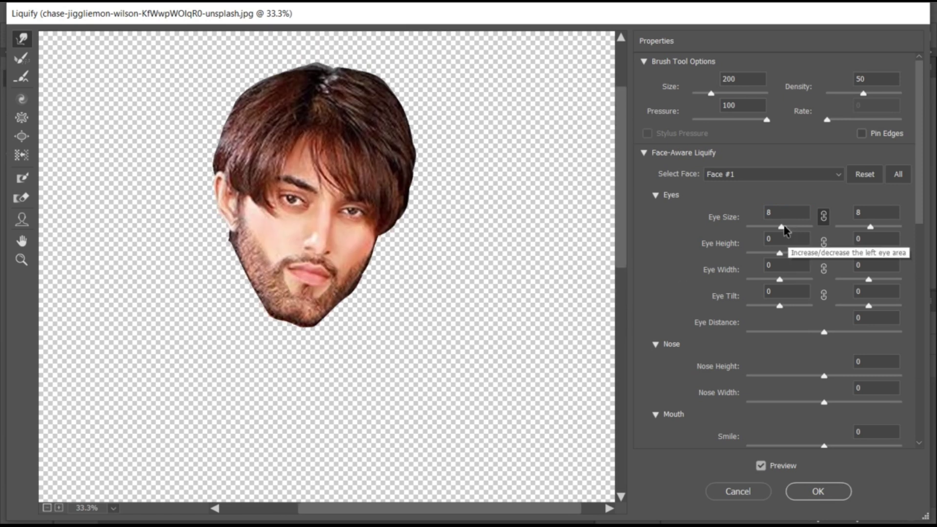
{"action": "left_click_drag", "start_coordinate": [783, 228], "coordinate": [843, 243]}
{"action": "key", "text": "ctrl+z"}
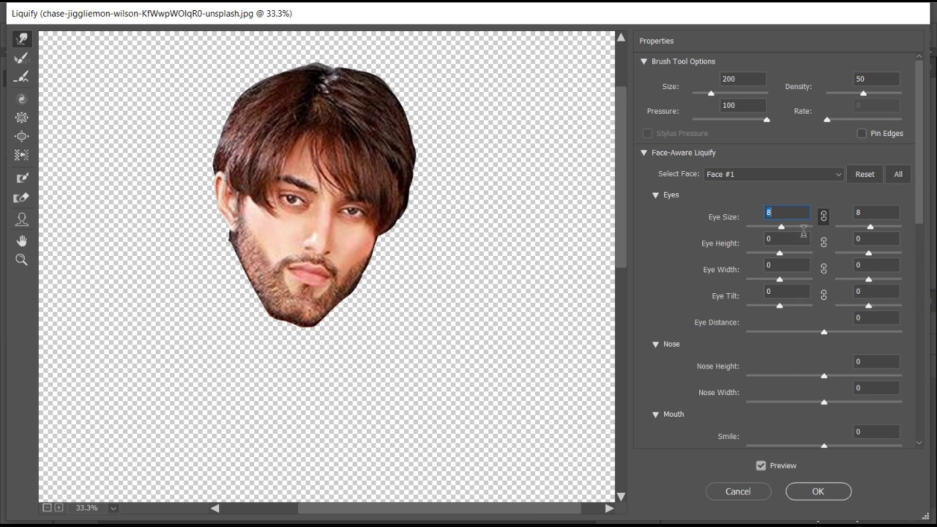
{"action": "left_click_drag", "start_coordinate": [781, 227], "coordinate": [857, 247]}
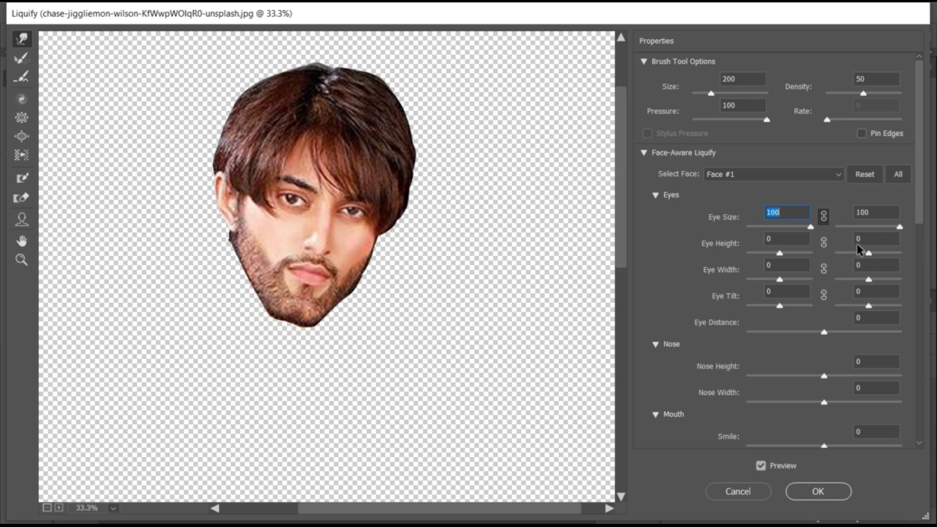
Step: Link the eyes and set Eye Height and Eye Width to 100, then tilt both eyes
{"action": "left_click", "coordinate": [825, 244]}
{"action": "left_click_drag", "start_coordinate": [783, 255], "coordinate": [853, 273]}
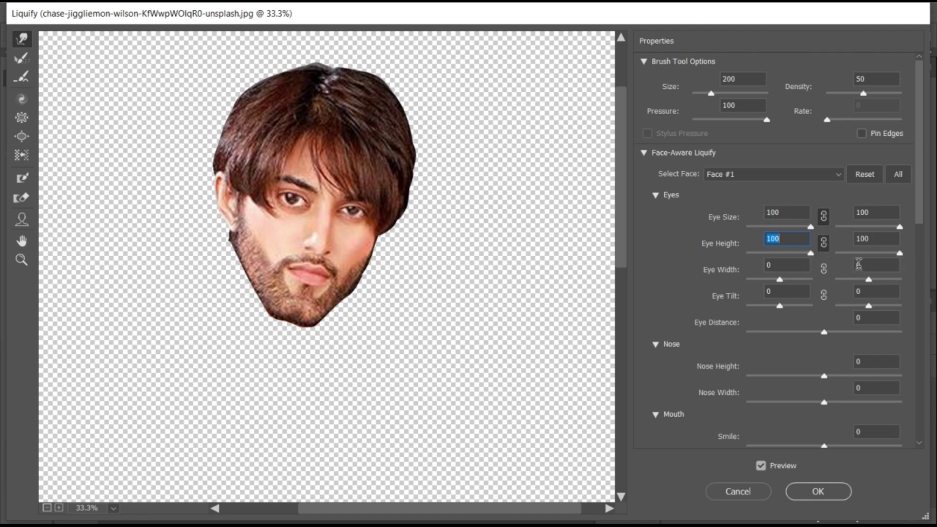
{"action": "left_click", "coordinate": [824, 269]}
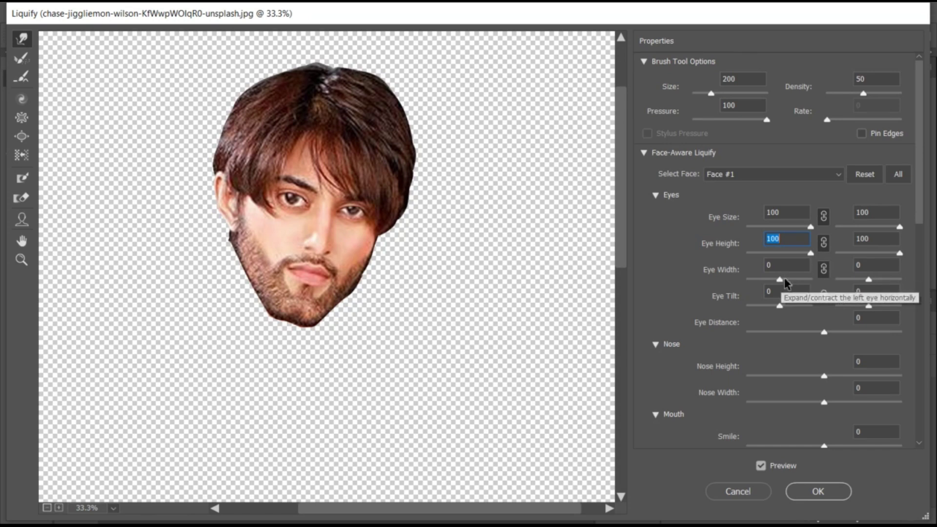
{"action": "left_click_drag", "start_coordinate": [780, 280], "coordinate": [825, 293]}
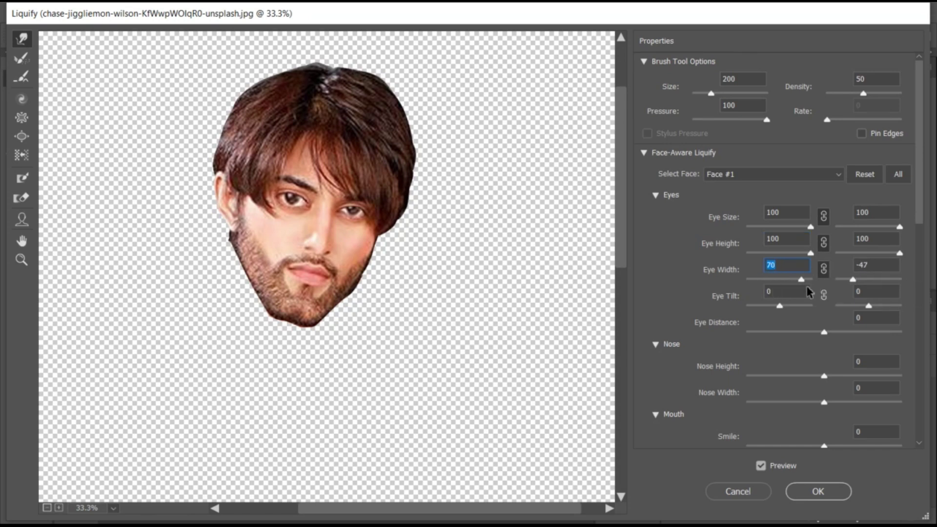
{"action": "left_click", "coordinate": [825, 298]}
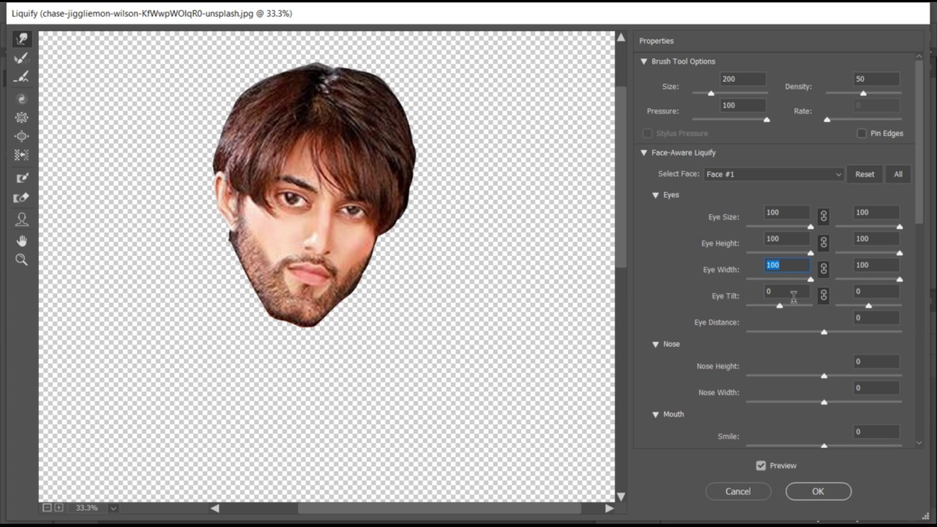
{"action": "mouse_move", "coordinate": [779, 306]}
{"action": "left_mouse_down"}
{"action": "mouse_move", "coordinate": [831, 315]}
{"action": "mouse_move", "coordinate": [799, 308]}
{"action": "mouse_move", "coordinate": [809, 310]}
{"action": "mouse_move", "coordinate": [792, 331]}
{"action": "mouse_move", "coordinate": [841, 336]}
{"action": "mouse_move", "coordinate": [748, 351]}
{"action": "mouse_move", "coordinate": [808, 345]}
{"action": "mouse_move", "coordinate": [779, 336]}
{"action": "left_mouse_up"}
Step: Set Smile 77, Upper Lip 24 and Lower Lip -28 in Face-Aware Liquify
{"action": "scroll", "coordinate": [825, 339], "scroll_direction": "down", "scroll_amount": 1}
{"action": "scroll", "coordinate": [812, 343], "scroll_direction": "down", "scroll_amount": 1}
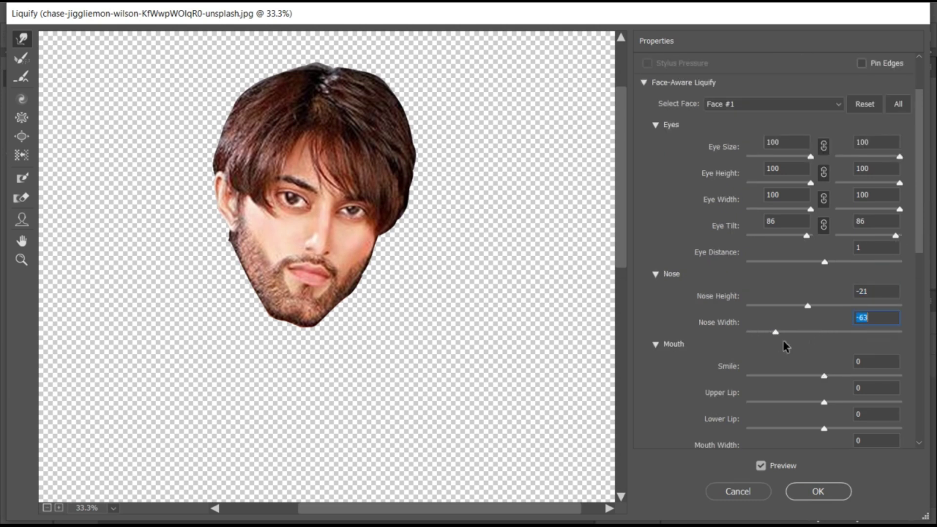
{"action": "scroll", "coordinate": [831, 347], "scroll_direction": "down", "scroll_amount": 2}
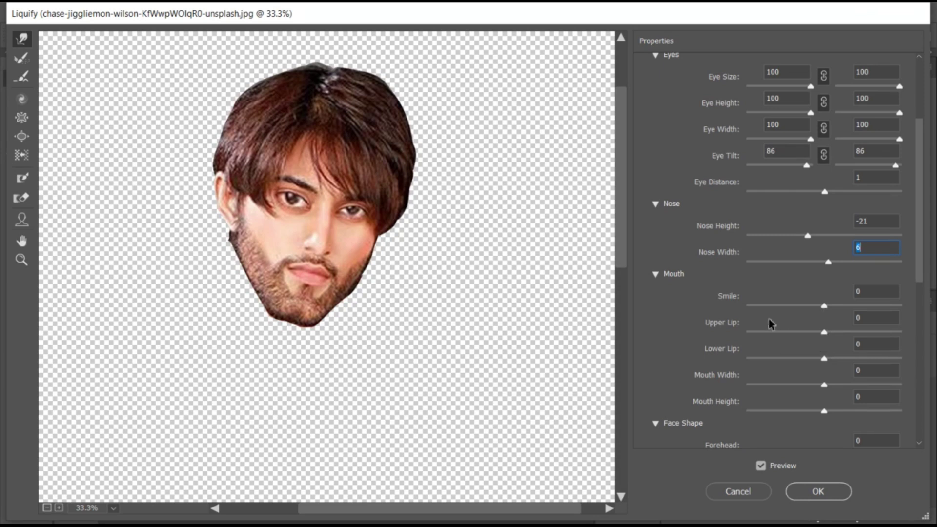
{"action": "left_click", "coordinate": [823, 307]}
{"action": "mouse_move", "coordinate": [824, 307]}
{"action": "left_mouse_down"}
{"action": "mouse_move", "coordinate": [798, 315]}
{"action": "mouse_move", "coordinate": [879, 324]}
{"action": "left_mouse_up"}
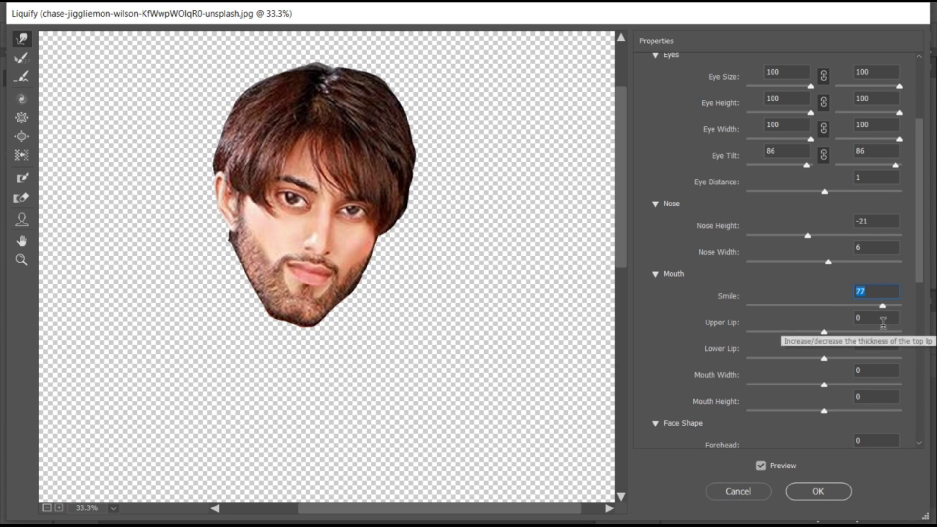
{"action": "mouse_move", "coordinate": [823, 332]}
{"action": "left_mouse_down"}
{"action": "mouse_move", "coordinate": [787, 337]}
{"action": "mouse_move", "coordinate": [871, 348]}
{"action": "mouse_move", "coordinate": [766, 366]}
{"action": "left_mouse_up"}
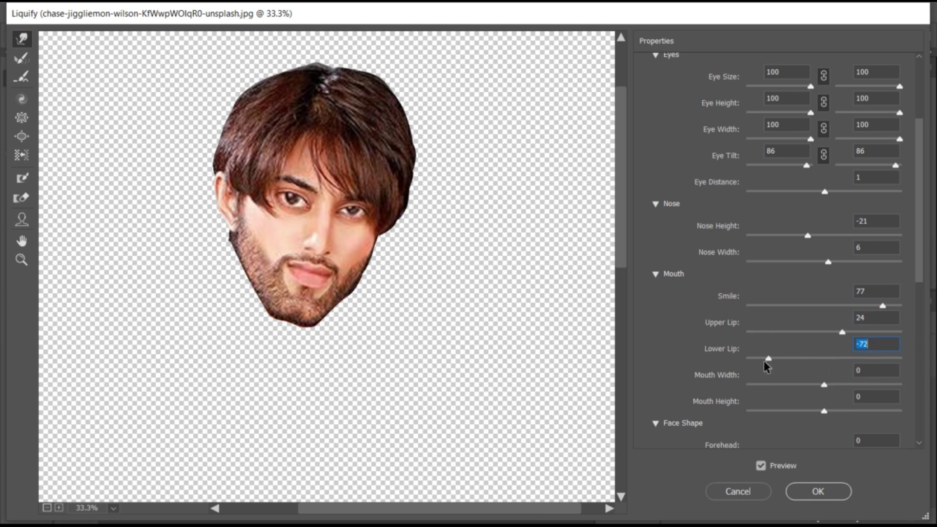
{"action": "left_click_drag", "start_coordinate": [825, 385], "coordinate": [821, 392]}
{"action": "scroll", "coordinate": [819, 391], "scroll_direction": "down", "scroll_amount": 3}
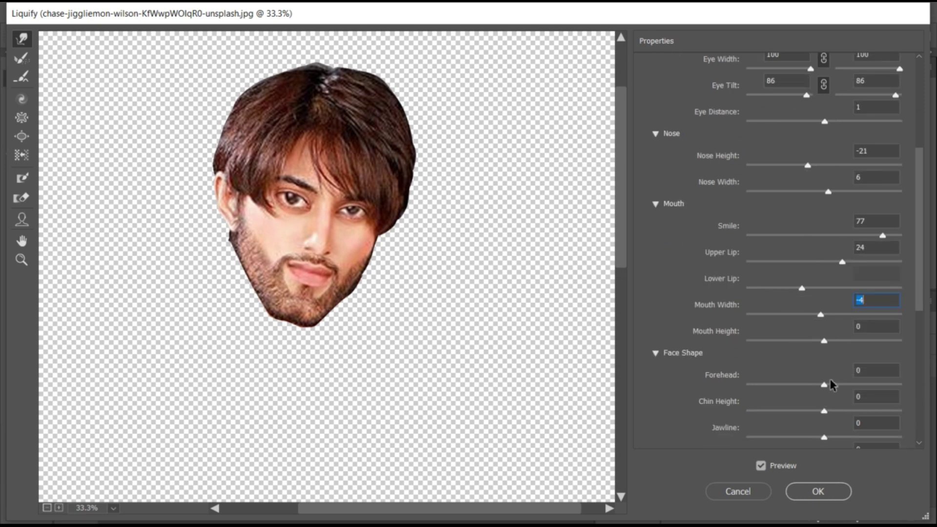
{"action": "mouse_move", "coordinate": [824, 341]}
{"action": "left_mouse_down"}
{"action": "mouse_move", "coordinate": [748, 356]}
{"action": "mouse_move", "coordinate": [894, 363]}
{"action": "mouse_move", "coordinate": [836, 372]}
{"action": "left_mouse_up"}
Step: Set Forehead 100, Chin -31, Jawline -53 and Face Width -28
{"action": "scroll", "coordinate": [836, 372], "scroll_direction": "down", "scroll_amount": 1}
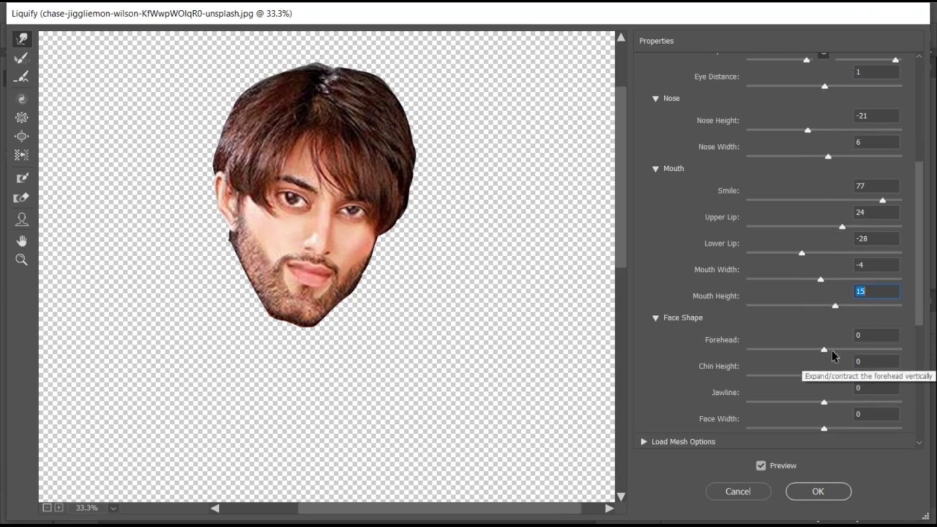
{"action": "mouse_move", "coordinate": [820, 351]}
{"action": "left_mouse_down"}
{"action": "mouse_move", "coordinate": [747, 351]}
{"action": "mouse_move", "coordinate": [900, 354]}
{"action": "left_mouse_up"}
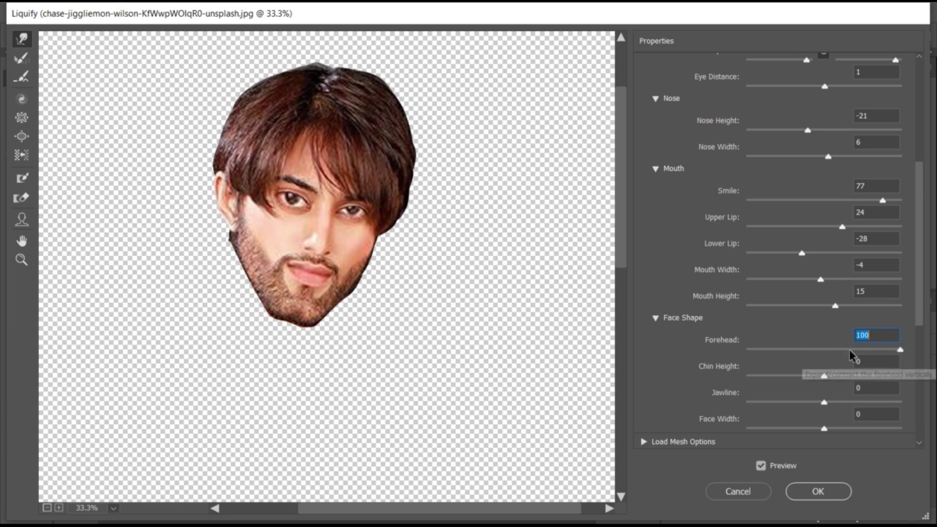
{"action": "scroll", "coordinate": [830, 357], "scroll_direction": "down", "scroll_amount": 1}
{"action": "mouse_move", "coordinate": [824, 341]}
{"action": "left_mouse_down"}
{"action": "mouse_move", "coordinate": [798, 360]}
{"action": "mouse_move", "coordinate": [790, 388]}
{"action": "left_mouse_up"}
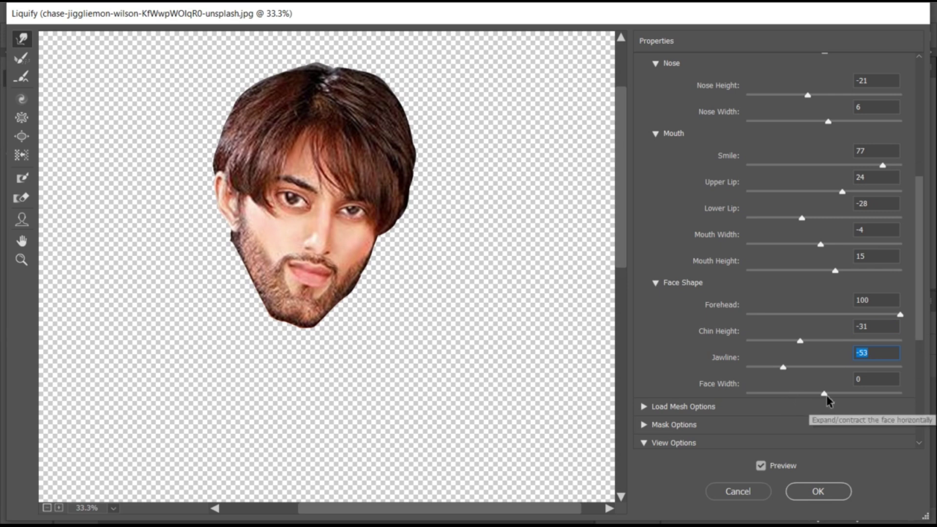
{"action": "left_click_drag", "start_coordinate": [827, 393], "coordinate": [801, 398]}
{"action": "scroll", "coordinate": [813, 370], "scroll_direction": "down", "scroll_amount": 3}
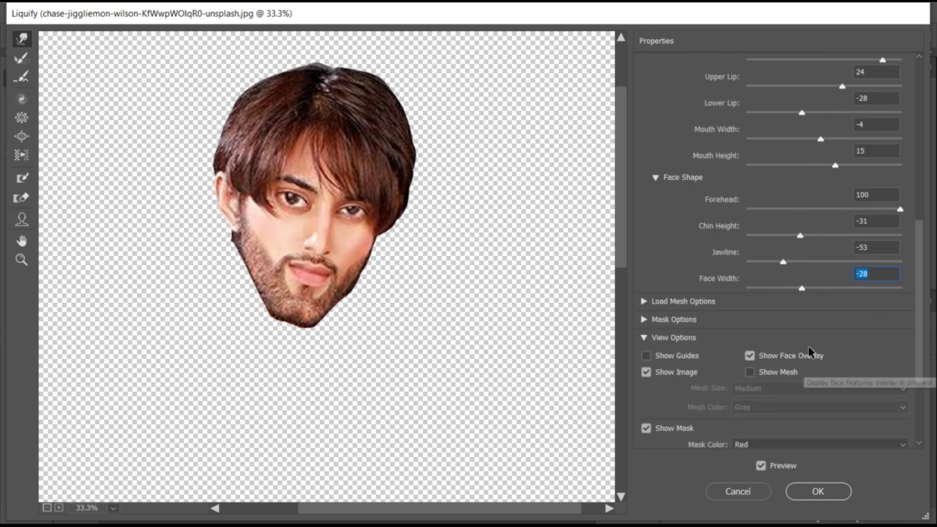
{"action": "scroll", "coordinate": [253, 128], "scroll_direction": "up", "scroll_amount": 3}
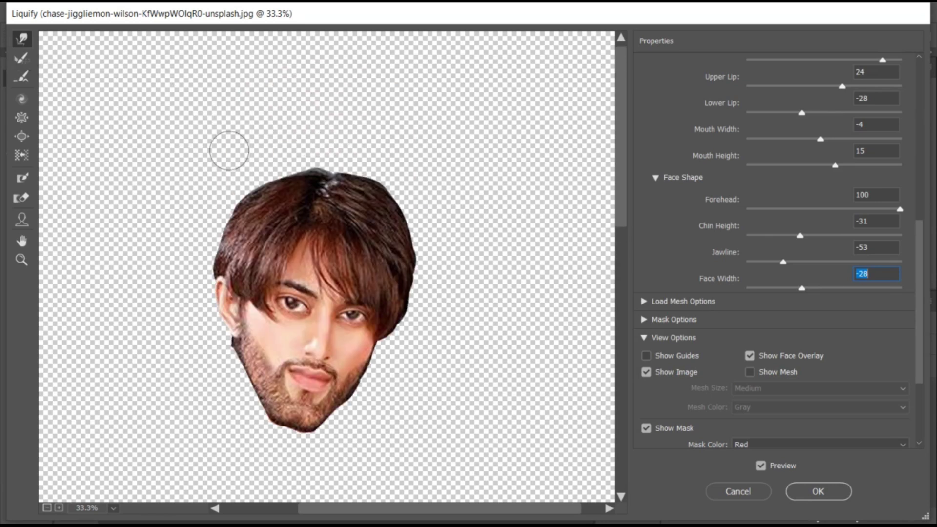
{"action": "mouse_move", "coordinate": [268, 188]}
{"action": "left_mouse_down"}
{"action": "mouse_move", "coordinate": [261, 164]}
{"action": "mouse_move", "coordinate": [316, 183]}
{"action": "mouse_move", "coordinate": [325, 175]}
{"action": "left_mouse_up"}
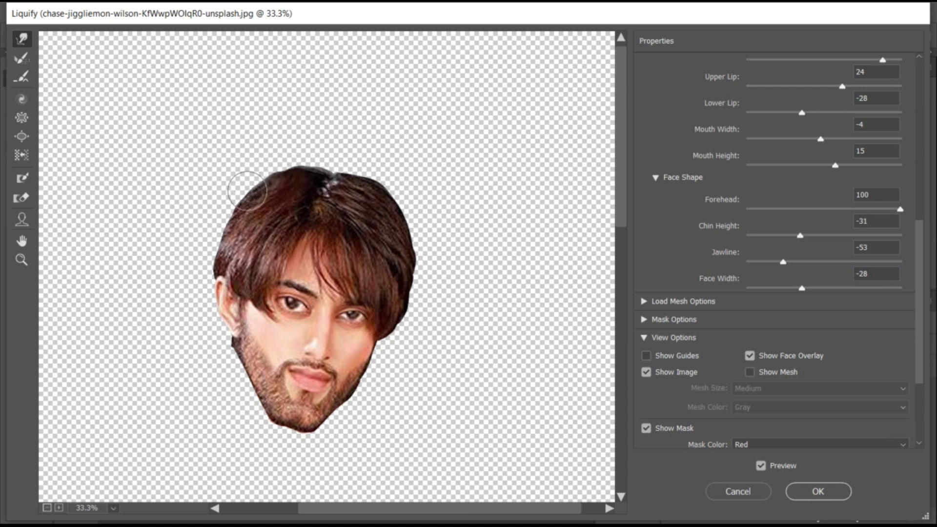
{"action": "mouse_move", "coordinate": [346, 190]}
{"action": "left_mouse_down"}
{"action": "mouse_move", "coordinate": [350, 177]}
{"action": "mouse_move", "coordinate": [356, 185]}
{"action": "mouse_move", "coordinate": [341, 171]}
{"action": "mouse_move", "coordinate": [328, 176]}
{"action": "left_mouse_up"}
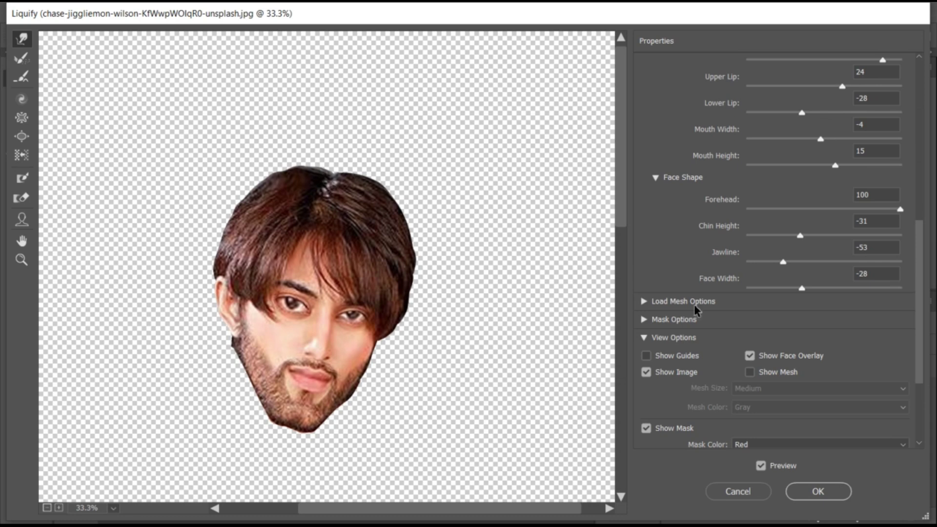
{"action": "left_click", "coordinate": [818, 492]}
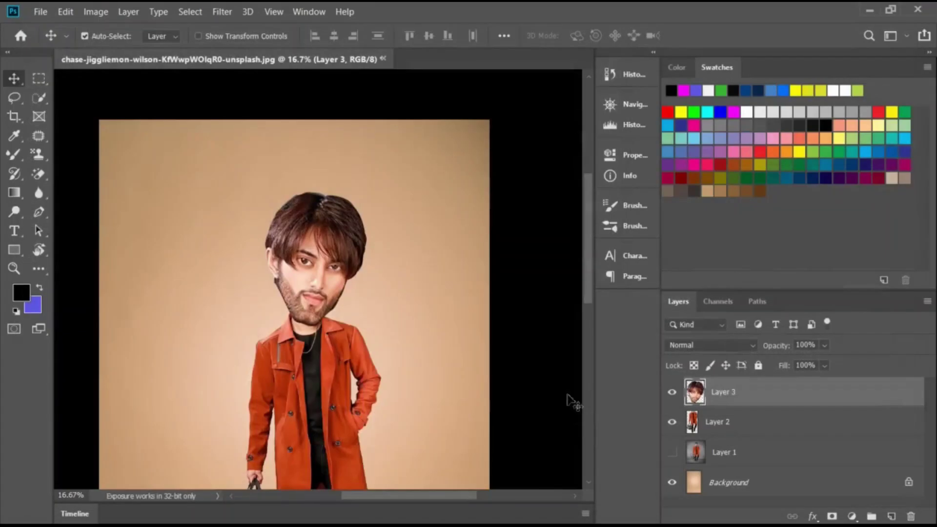
{"action": "key", "text": "ctrl+minus"}
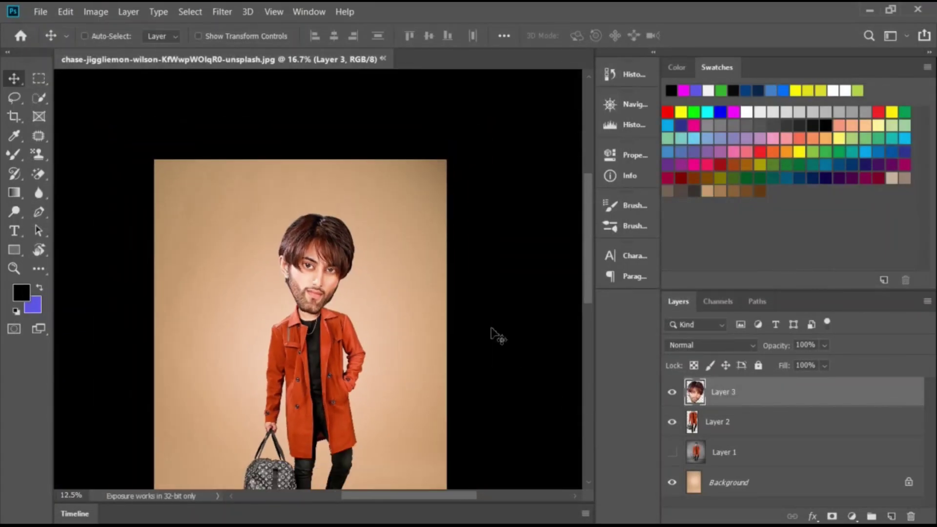
{"action": "key", "text": "ctrl+minus"}
{"action": "key", "text": "ctrl+plus"}
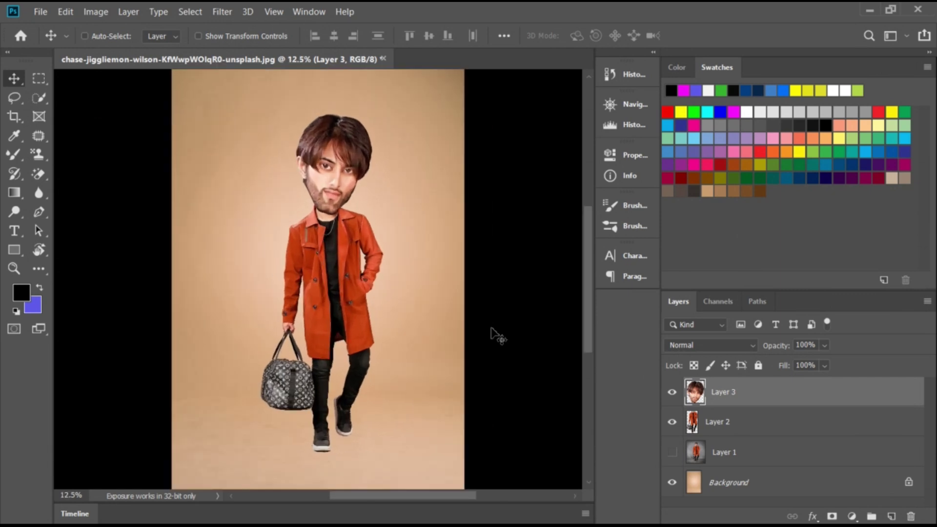
Step: Zoom to the head, make Layer 2 active, and open Filter > Liquify
{"action": "key", "text": "ctrl+plus"}
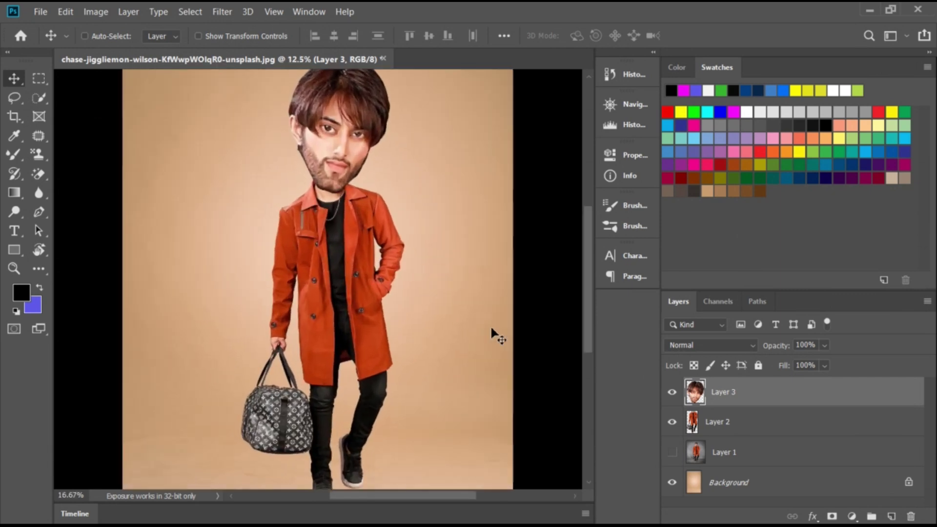
{"action": "key", "text": "ctrl+plus"}
{"action": "key", "text": "ctrl+plus"}
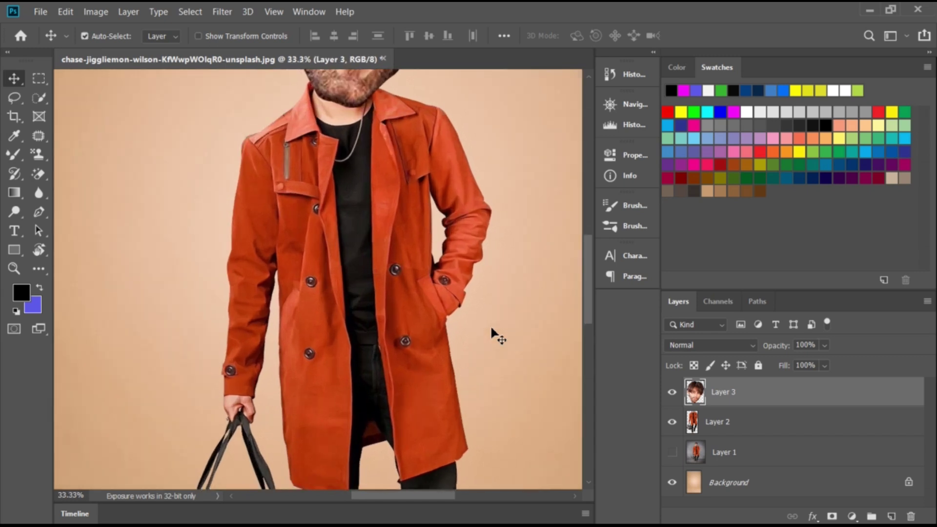
{"action": "left_click_drag", "start_coordinate": [219, 160], "coordinate": [199, 251]}
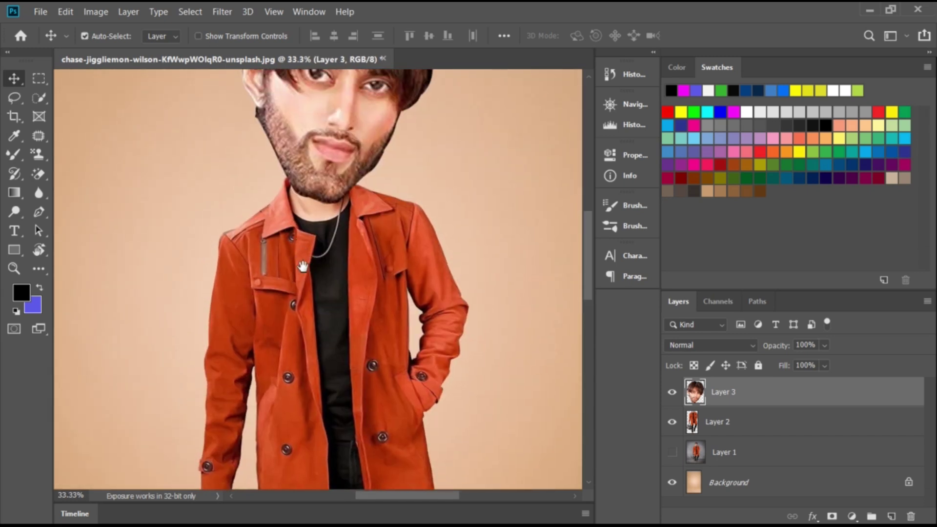
{"action": "left_click", "coordinate": [754, 428]}
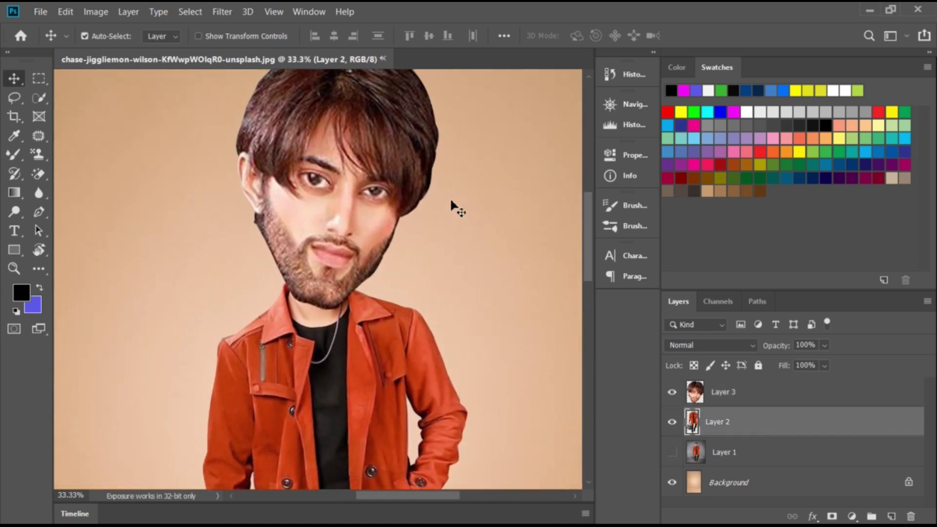
{"action": "left_click", "coordinate": [222, 12]}
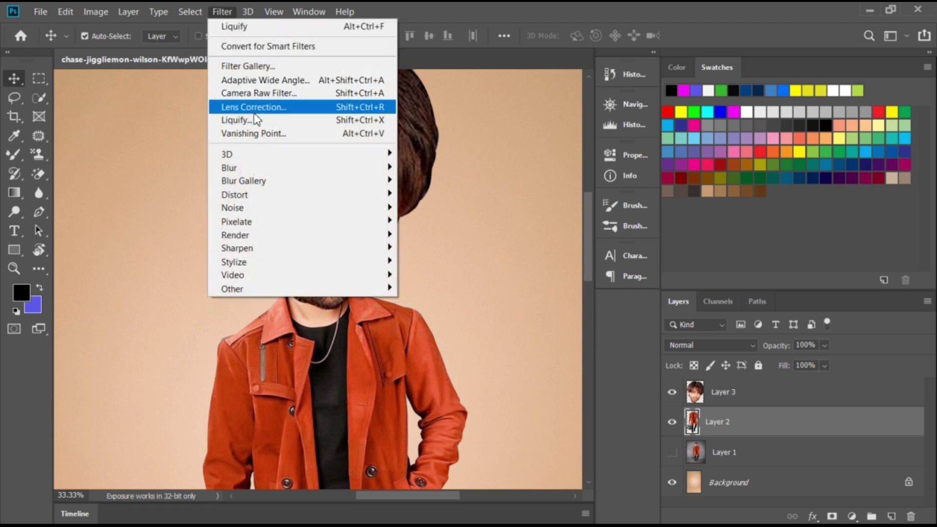
{"action": "left_click", "coordinate": [253, 120]}
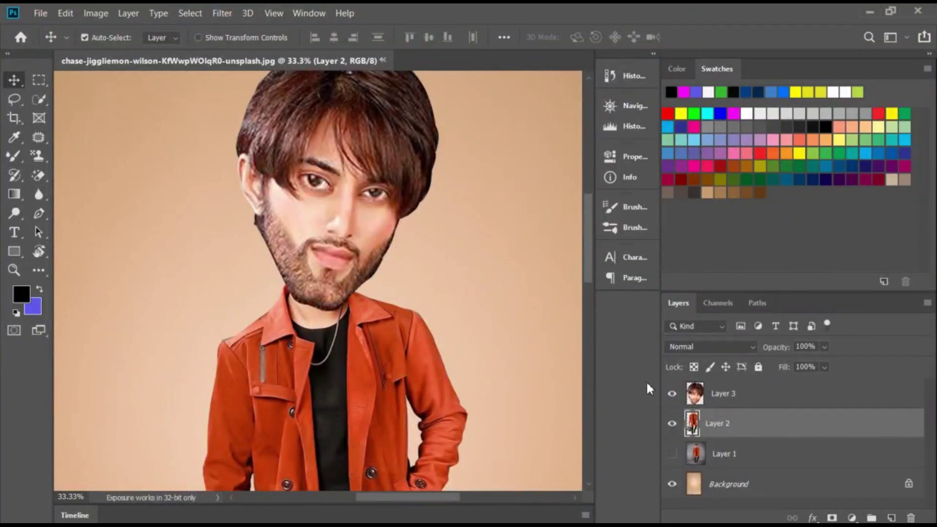
{"action": "left_click", "coordinate": [221, 13]}
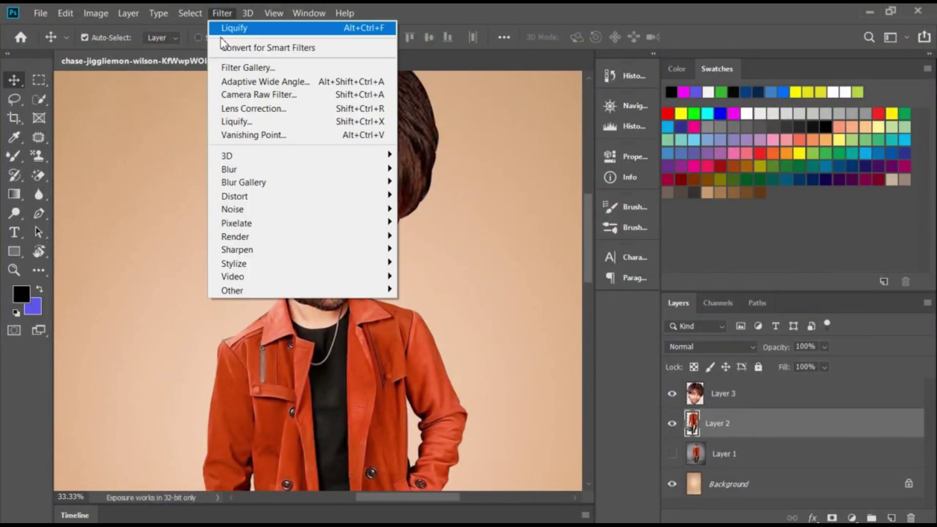
{"action": "left_click", "coordinate": [253, 127]}
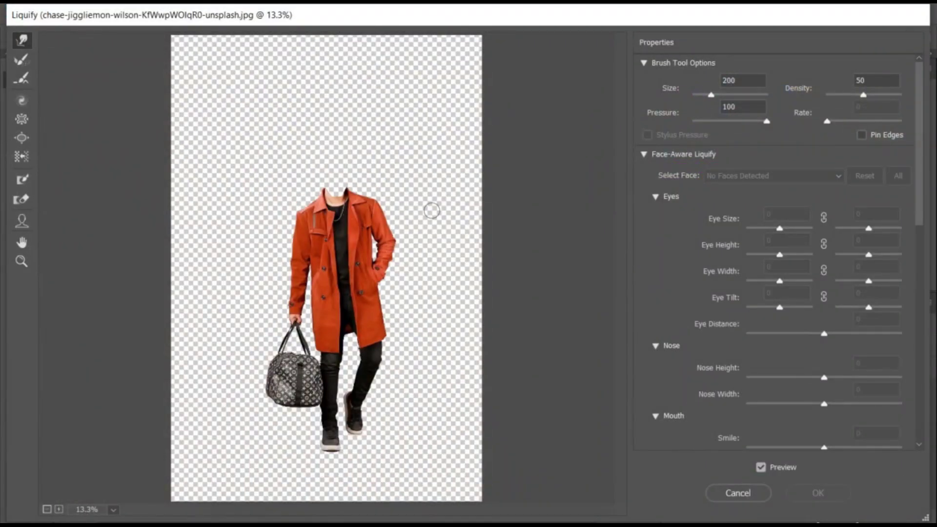
Step: Zoom into the collar and Forward Warp the neck top up into a rounded shape
{"action": "key", "text": "ctrl+space"}
{"action": "left_click", "coordinate": [432, 215], "text": "ctrl"}
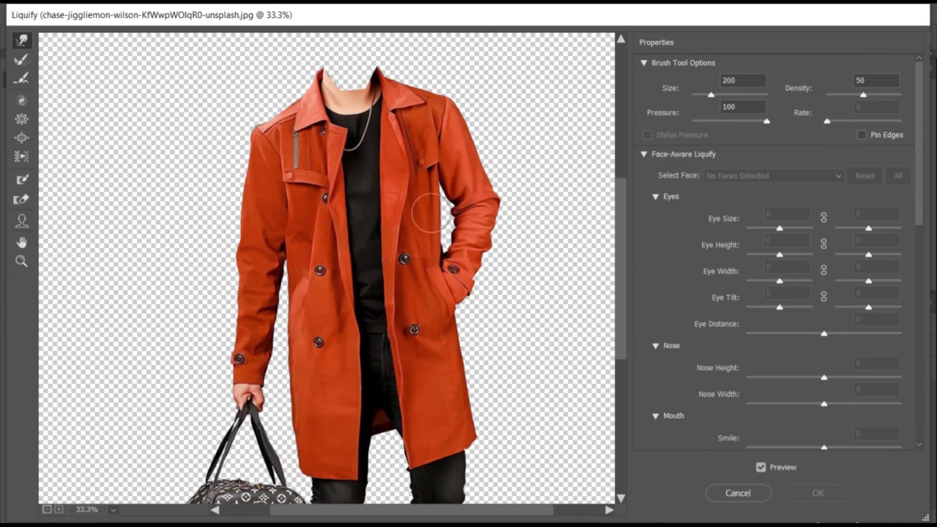
{"action": "left_click", "coordinate": [432, 215], "text": "ctrl"}
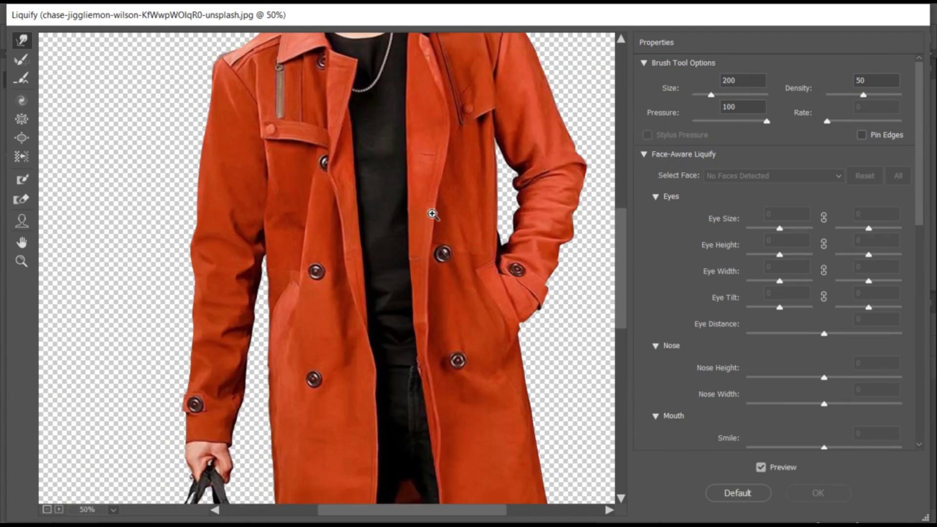
{"action": "left_click", "coordinate": [432, 214], "text": "ctrl"}
{"action": "mouse_move", "coordinate": [431, 211]}
{"action": "left_mouse_down"}
{"action": "mouse_move", "coordinate": [351, 309]}
{"action": "mouse_move", "coordinate": [368, 345]}
{"action": "mouse_move", "coordinate": [368, 416]}
{"action": "left_mouse_up"}
{"action": "left_click_drag", "start_coordinate": [337, 193], "coordinate": [341, 153]}
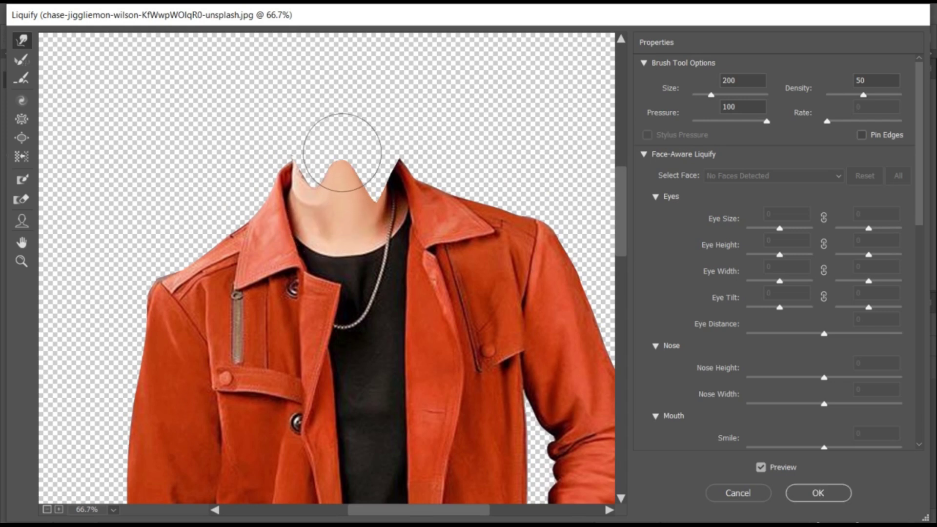
{"action": "left_click_drag", "start_coordinate": [308, 196], "coordinate": [324, 149]}
{"action": "mouse_move", "coordinate": [377, 178]}
{"action": "left_mouse_down"}
{"action": "mouse_move", "coordinate": [366, 126]}
{"action": "mouse_move", "coordinate": [366, 163]}
{"action": "mouse_move", "coordinate": [354, 167]}
{"action": "mouse_move", "coordinate": [366, 140]}
{"action": "mouse_move", "coordinate": [383, 151]}
{"action": "mouse_move", "coordinate": [327, 169]}
{"action": "mouse_move", "coordinate": [314, 163]}
{"action": "mouse_move", "coordinate": [314, 151]}
{"action": "mouse_move", "coordinate": [347, 150]}
{"action": "mouse_move", "coordinate": [366, 136]}
{"action": "mouse_move", "coordinate": [356, 146]}
{"action": "left_mouse_up"}
Step: Try the Bloat and Pucker tools with adjusted brush sizes, then apply the Liquify
{"action": "key", "text": "bracketleft"}
{"action": "key", "text": "bracketleft"}
{"action": "key", "text": "bracketleft"}
{"action": "key", "text": "ctrl+minus"}
{"action": "key", "text": "ctrl+minus"}
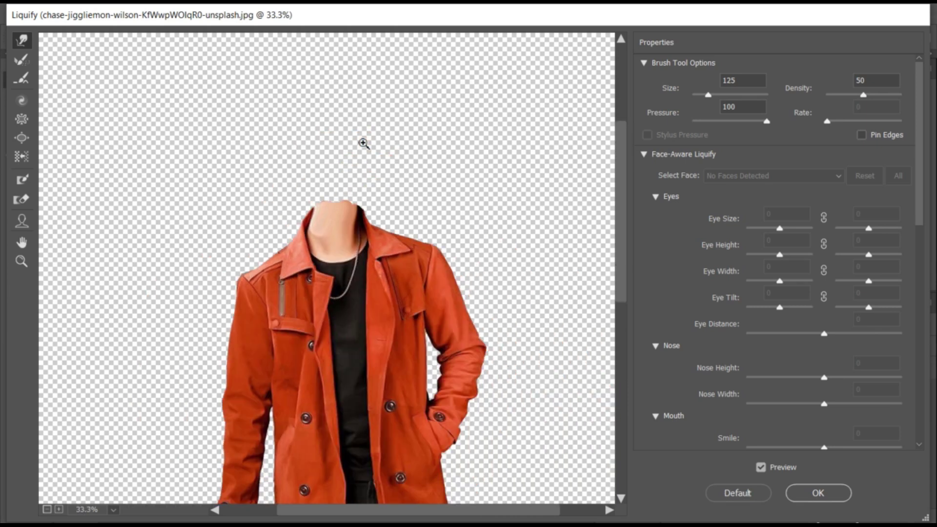
{"action": "key", "text": "ctrl+minus"}
{"action": "key", "text": "ctrl+minus"}
{"action": "key", "text": "ctrl+minus"}
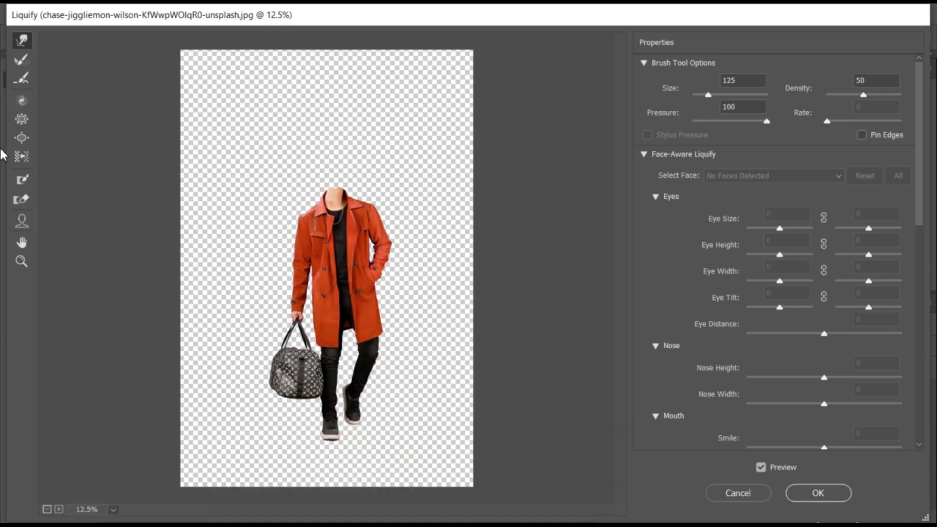
{"action": "left_click", "coordinate": [21, 138]}
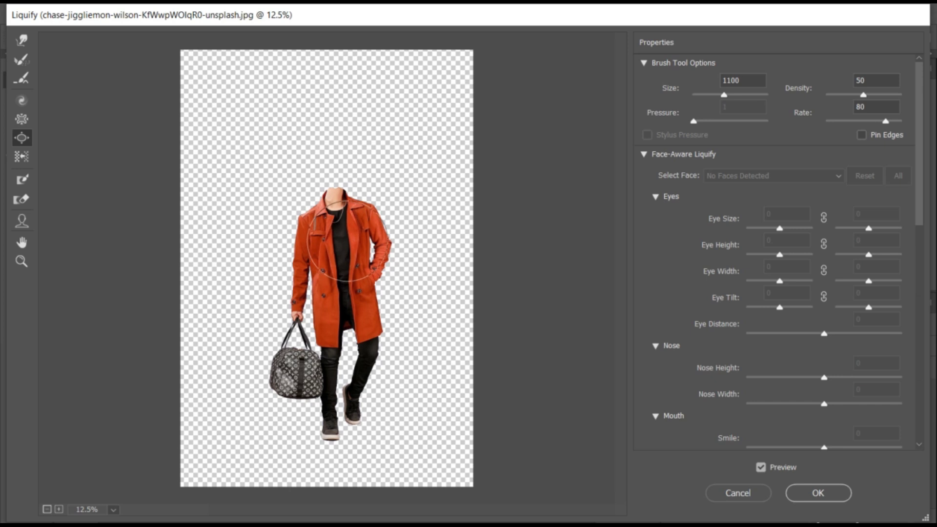
{"action": "key", "text": "bracketright"}
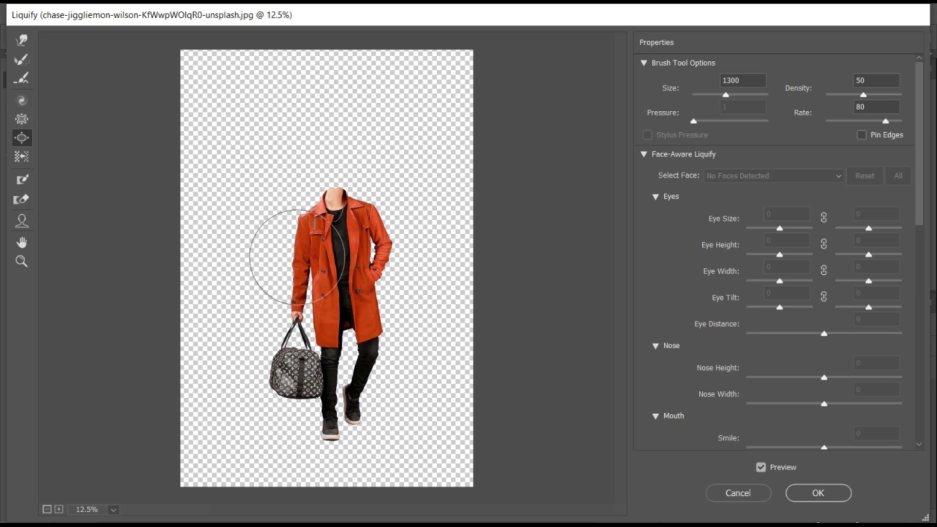
{"action": "left_click", "coordinate": [23, 120]}
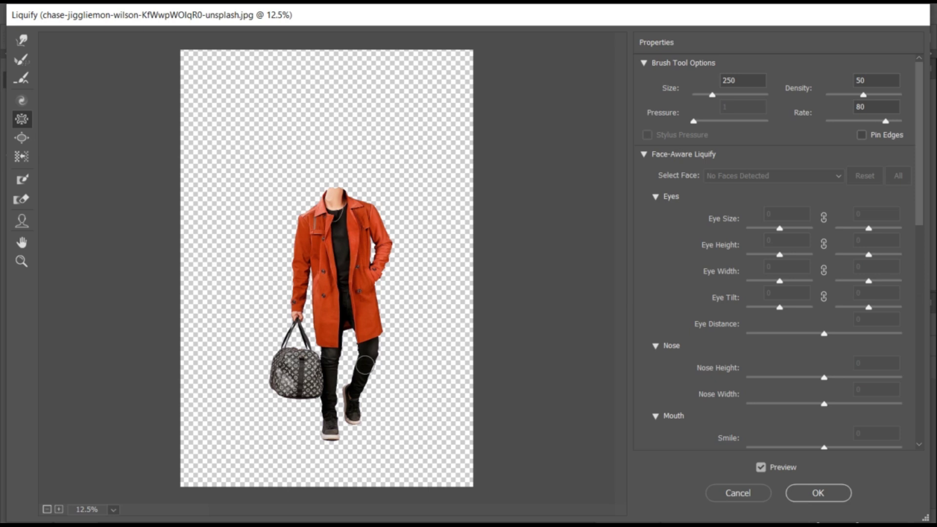
{"action": "key", "text": "bracketright"}
{"action": "key", "text": "bracketright"}
{"action": "key", "text": "bracketright"}
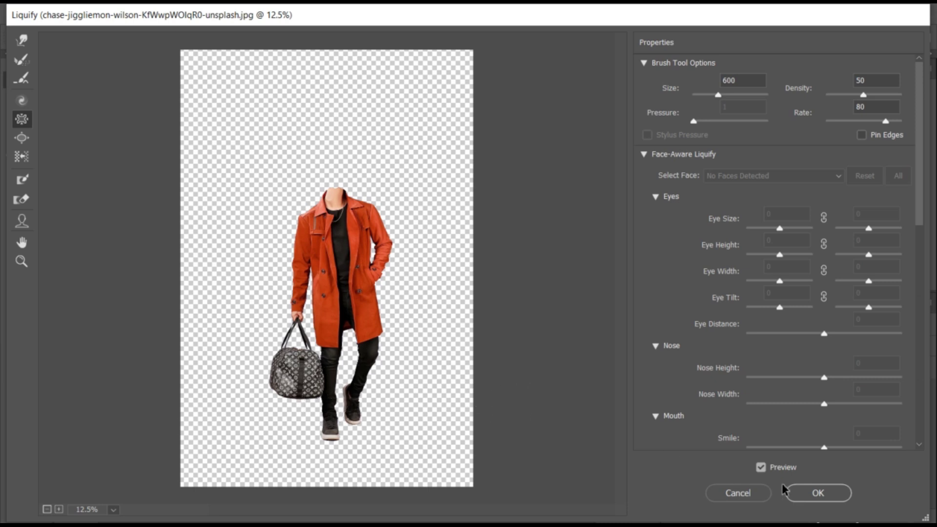
{"action": "left_click", "coordinate": [796, 493]}
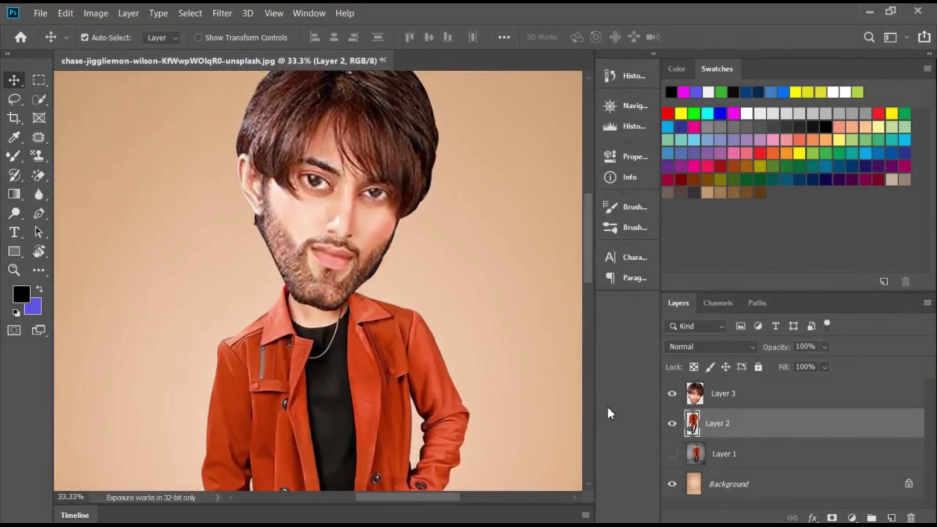
Step: Nudge the enlarged head on Layer 3 slightly up and left onto the neck and commit
{"action": "key", "text": "ctrl+minus"}
{"action": "key", "text": "ctrl+minus"}
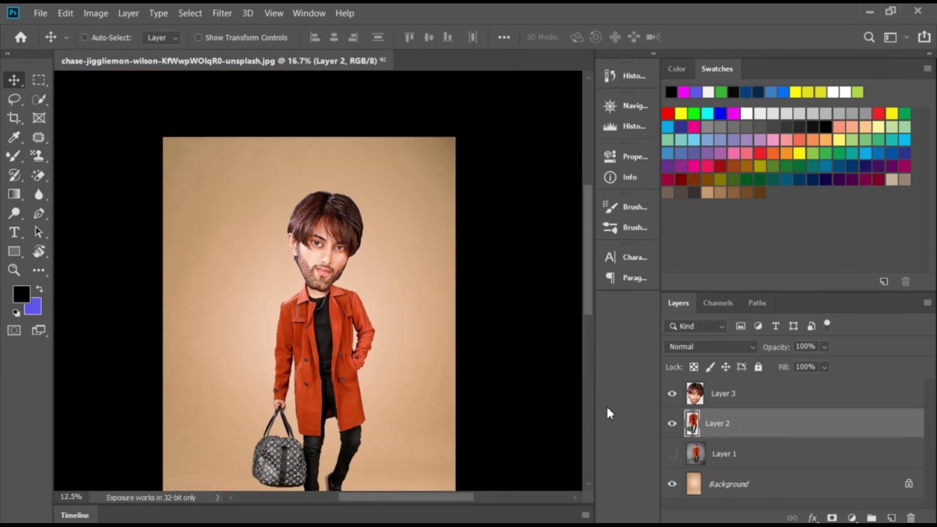
{"action": "key", "text": "ctrl+minus"}
{"action": "key", "text": "ctrl+minus"}
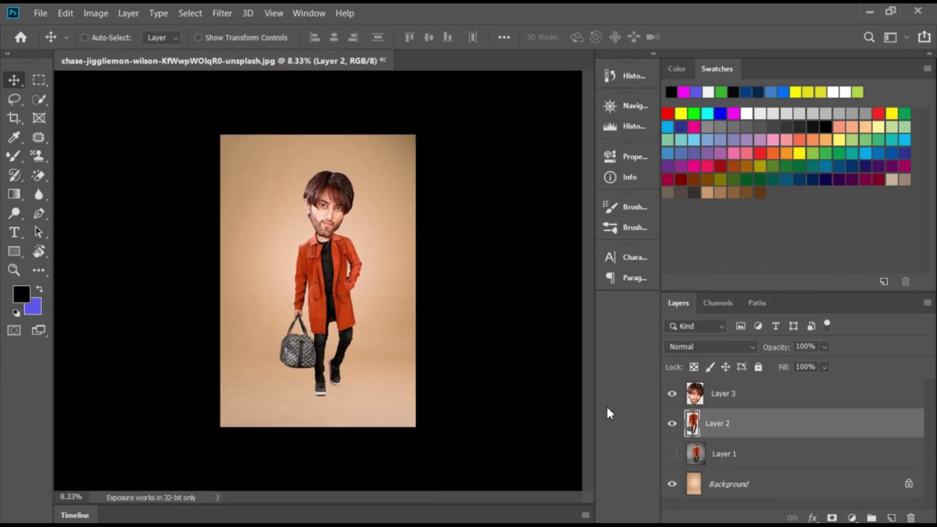
{"action": "key", "text": "ctrl+plus"}
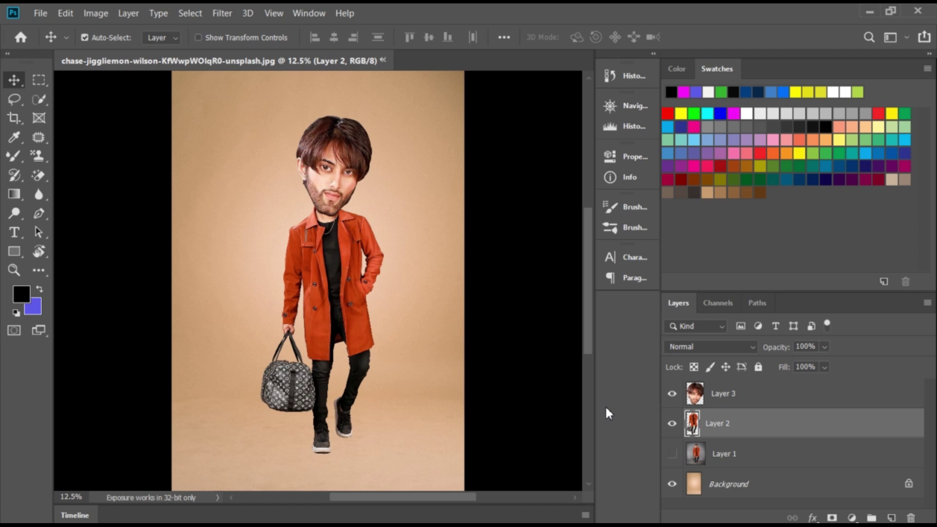
{"action": "left_click", "coordinate": [760, 398]}
{"action": "key", "text": "ctrl+t"}
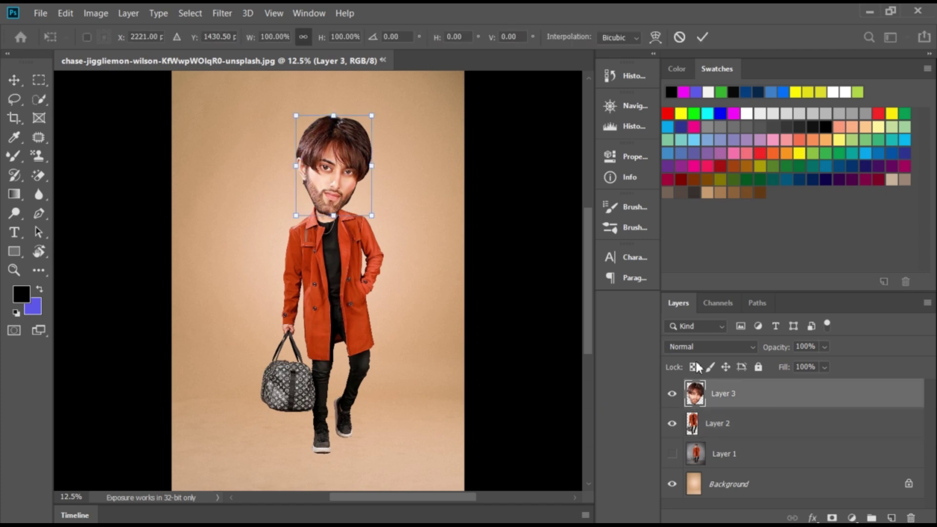
{"action": "left_click_drag", "start_coordinate": [342, 187], "coordinate": [339, 185]}
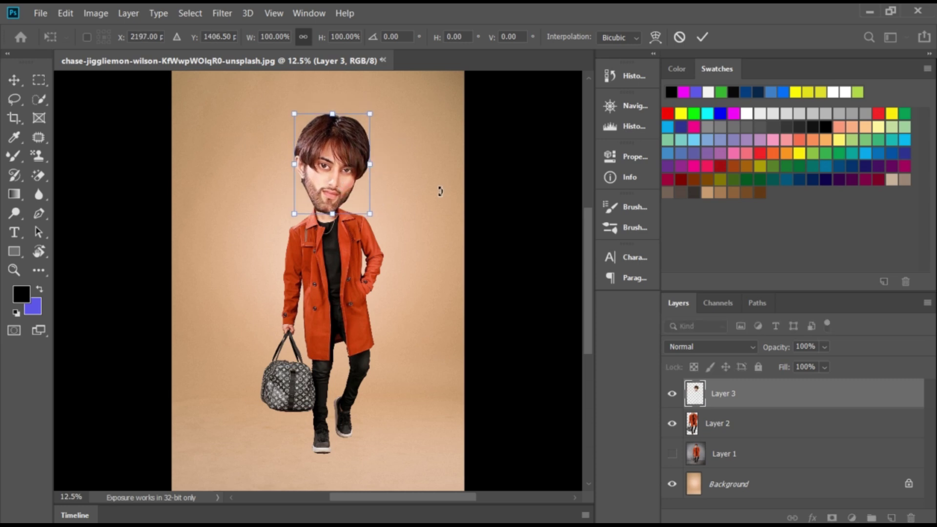
{"action": "key", "text": "Return"}
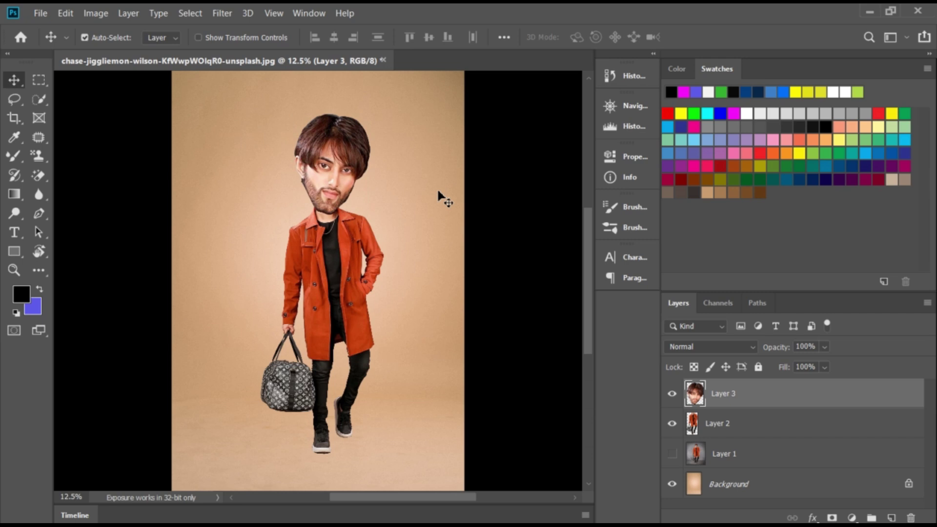
Step: Zoom in and out to check the head sits correctly on the collar
{"action": "key", "text": "ctrl+plus"}
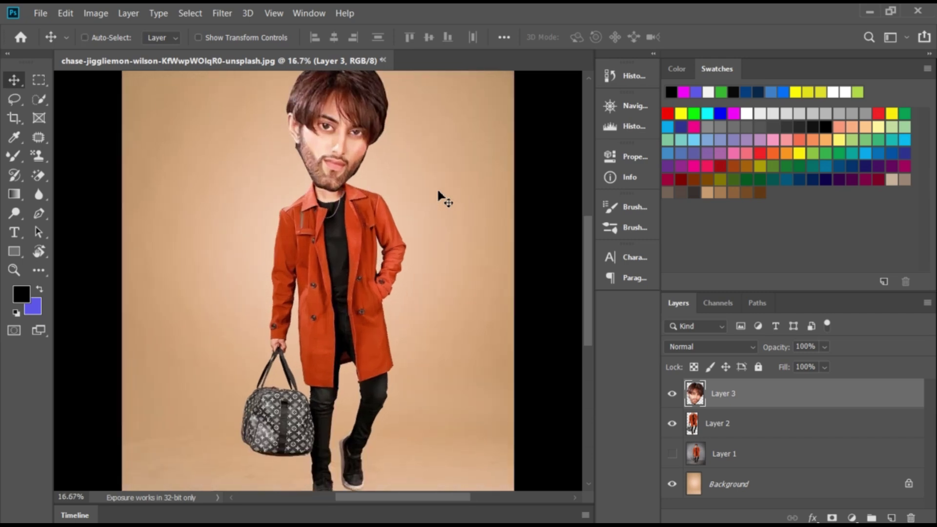
{"action": "key", "text": "ctrl+plus"}
{"action": "key", "text": "ctrl+plus"}
{"action": "key", "text": "ctrl+minus"}
{"action": "key", "text": "ctrl+minus"}
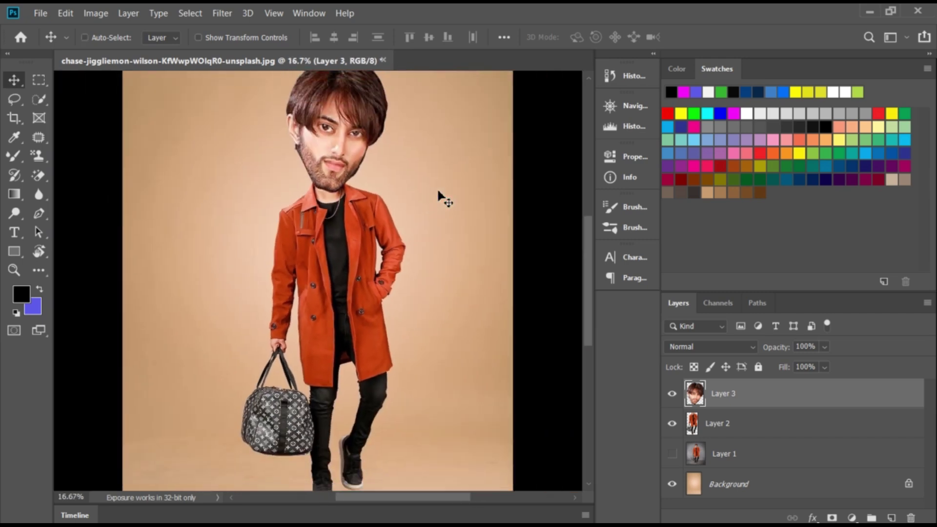
{"action": "key", "text": "ctrl+minus"}
{"action": "key", "text": "ctrl+plus"}
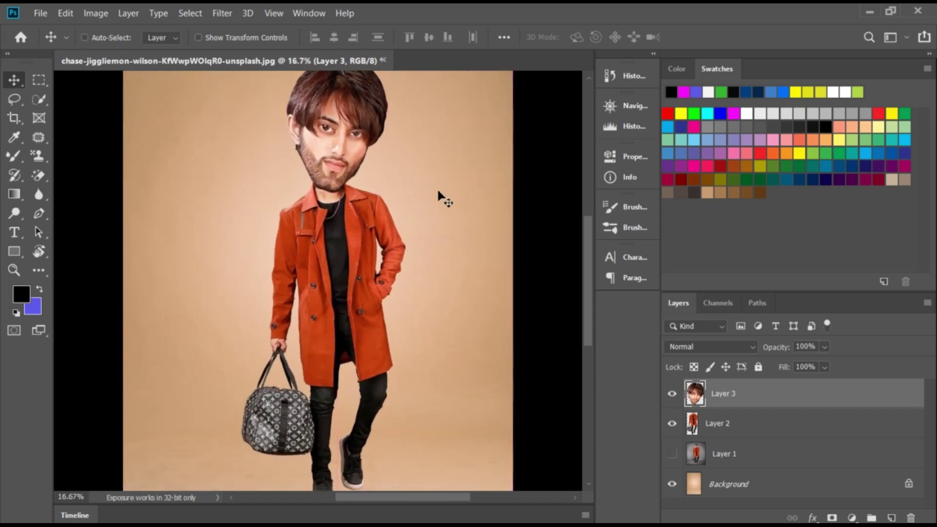
{"action": "key", "text": "ctrl+minus"}
{"action": "key", "text": "ctrl+minus"}
{"action": "key", "text": "ctrl+plus"}
{"action": "key", "text": "ctrl+plus"}
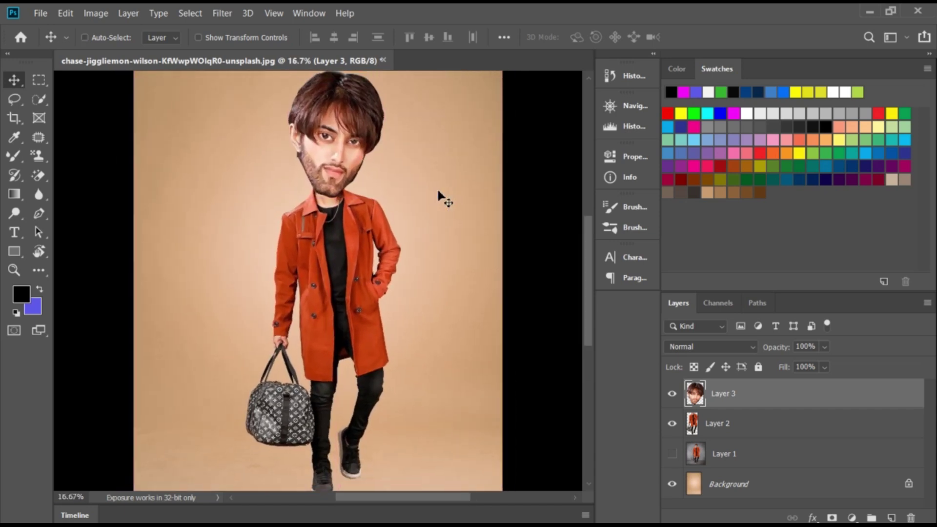
{"action": "key", "text": "ctrl+minus"}
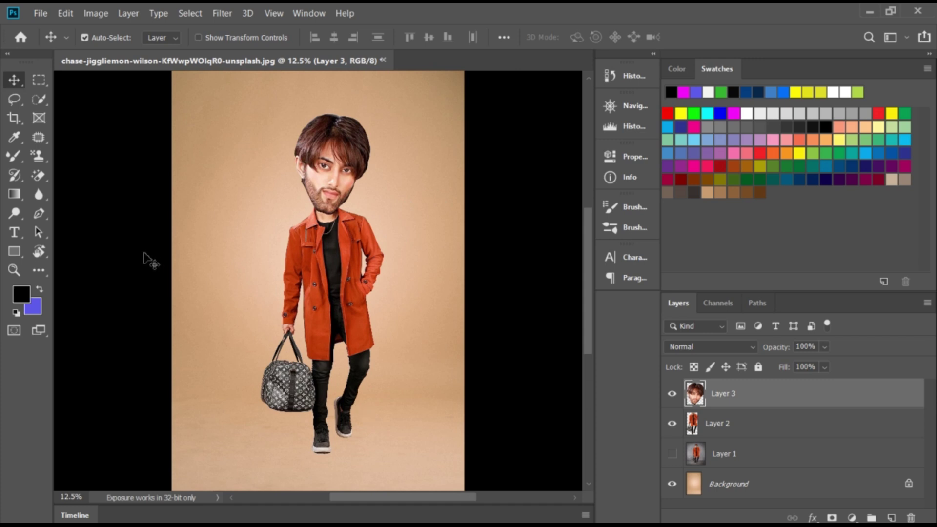
Step: Switch to the Pen Tool and save the caricature as a PSD file
{"action": "left_click", "coordinate": [38, 214]}
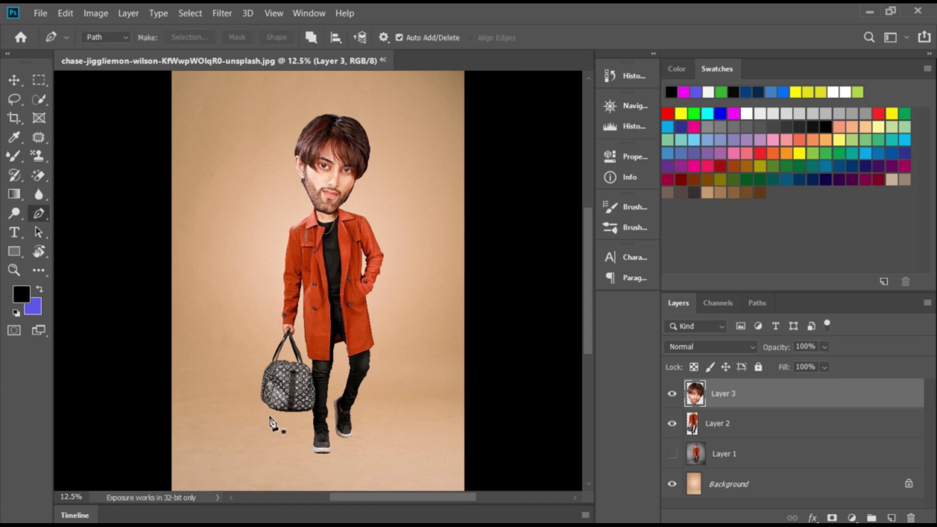
{"action": "key", "text": "ctrl+plus"}
{"action": "key", "text": "ctrl+plus"}
{"action": "key", "text": "ctrl+plus"}
{"action": "key", "text": "ctrl+plus"}
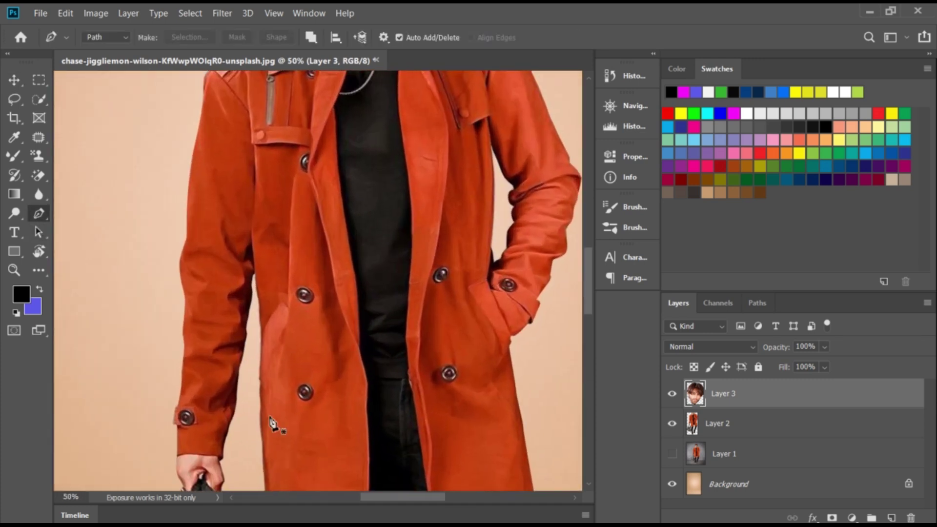
{"action": "left_click_drag", "start_coordinate": [278, 413], "coordinate": [303, 244]}
{"action": "left_click_drag", "start_coordinate": [302, 405], "coordinate": [322, 268]}
{"action": "left_click_drag", "start_coordinate": [317, 419], "coordinate": [317, 264]}
{"action": "mouse_move", "coordinate": [394, 448]}
{"action": "left_mouse_down"}
{"action": "mouse_move", "coordinate": [321, 389]}
{"action": "mouse_move", "coordinate": [332, 390]}
{"action": "left_mouse_up"}
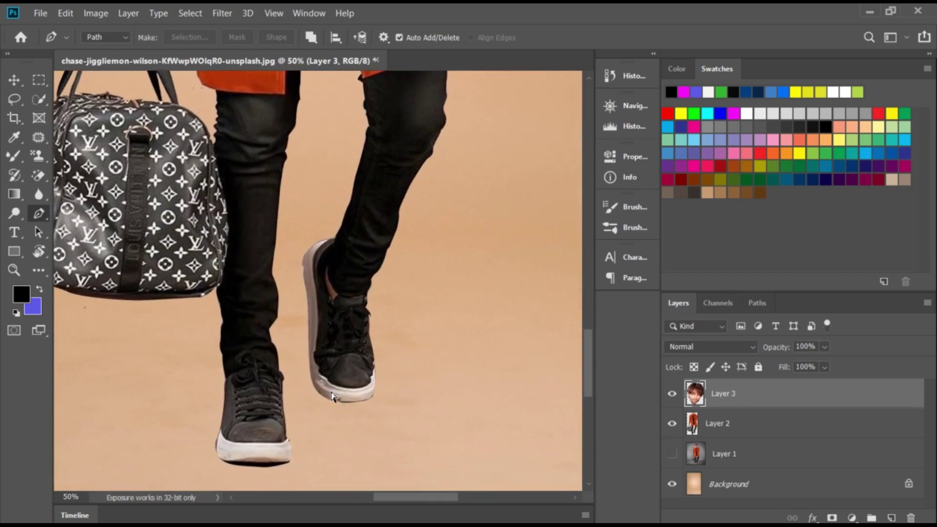
{"action": "key", "text": "ctrl+plus"}
{"action": "key", "text": "ctrl+minus"}
{"action": "key", "text": "ctrl+minus"}
{"action": "key", "text": "ctrl+minus"}
{"action": "key", "text": "ctrl+minus"}
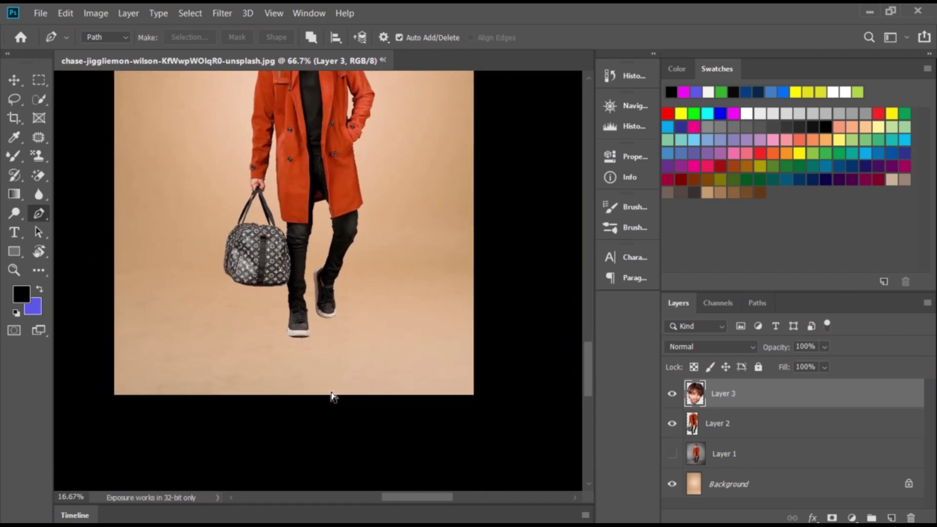
{"action": "key", "text": "ctrl+minus"}
{"action": "key", "text": "ctrl+minus"}
{"action": "key", "text": "ctrl+plus"}
{"action": "key", "text": "ctrl+s"}
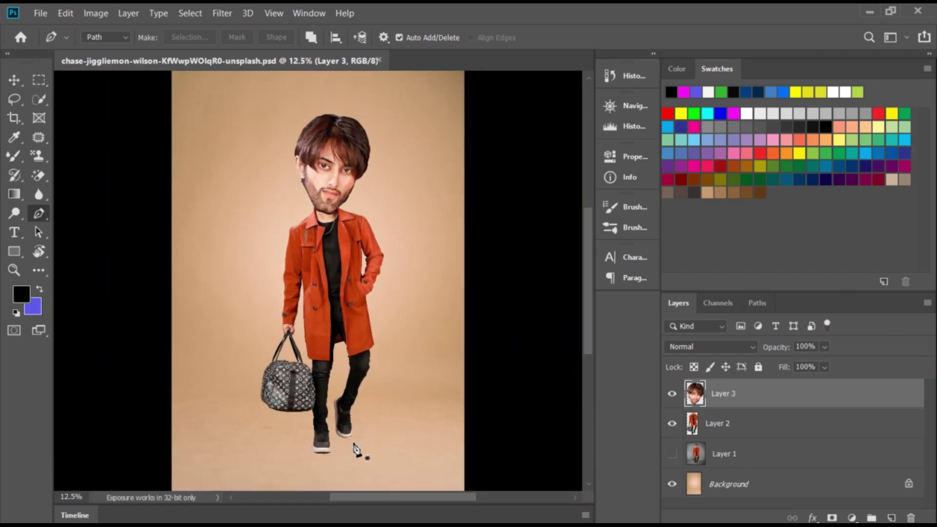
Step: Keep the standard Pen and zoom in to frame both sneakers, undoing a stray point
{"action": "right_click", "coordinate": [47, 211]}
{"action": "left_click", "coordinate": [72, 213]}
{"action": "key", "text": "ctrl+plus"}
{"action": "key", "text": "ctrl+plus"}
{"action": "key", "text": "ctrl+plus"}
{"action": "key", "text": "ctrl+plus"}
{"action": "key", "text": "ctrl+plus"}
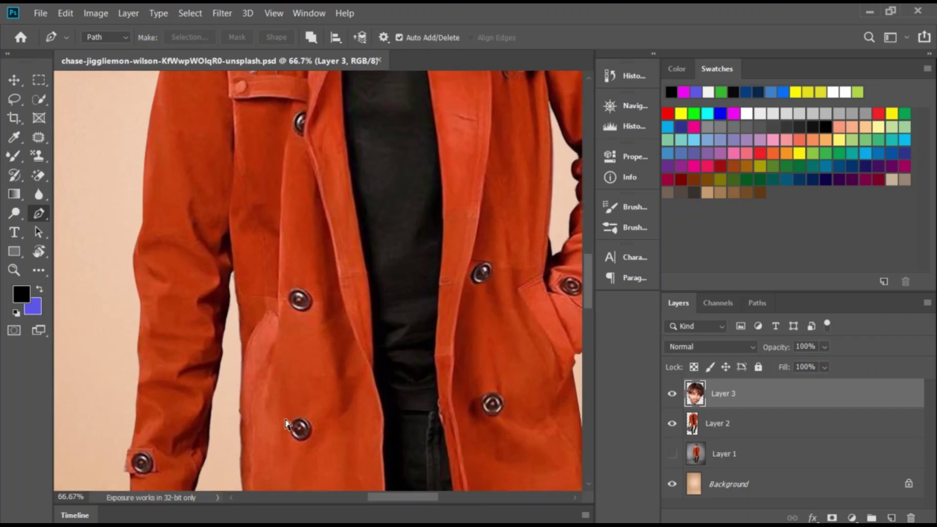
{"action": "key", "text": "ctrl+plus"}
{"action": "mouse_move", "coordinate": [290, 414]}
{"action": "left_mouse_down"}
{"action": "mouse_move", "coordinate": [315, 360]}
{"action": "mouse_move", "coordinate": [287, 175]}
{"action": "left_mouse_up"}
{"action": "mouse_move", "coordinate": [341, 488]}
{"action": "left_mouse_down"}
{"action": "mouse_move", "coordinate": [353, 366]}
{"action": "mouse_move", "coordinate": [396, 175]}
{"action": "left_mouse_up"}
{"action": "mouse_move", "coordinate": [381, 488]}
{"action": "left_mouse_down"}
{"action": "mouse_move", "coordinate": [353, 366]}
{"action": "mouse_move", "coordinate": [299, 341]}
{"action": "left_mouse_up"}
{"action": "key", "text": "ctrl+plus"}
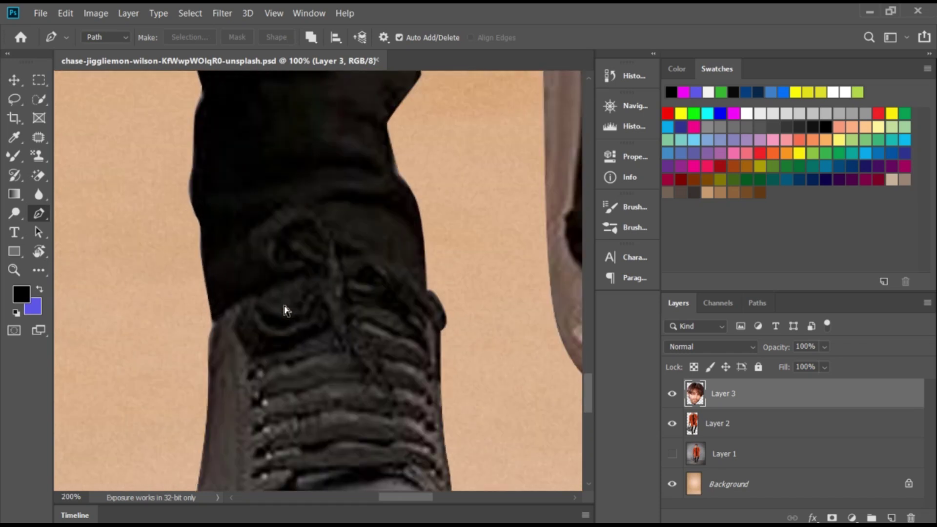
{"action": "key", "text": "ctrl+minus"}
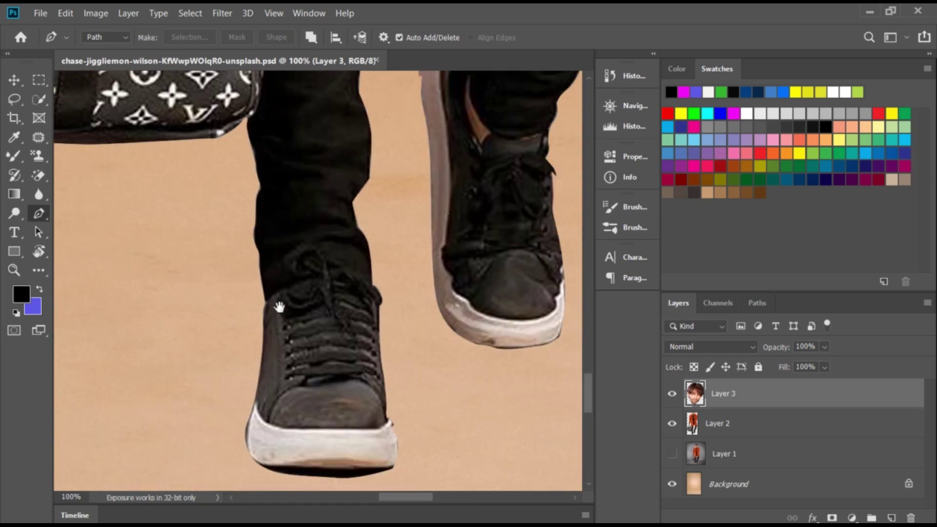
{"action": "left_click_drag", "start_coordinate": [278, 307], "coordinate": [272, 280]}
{"action": "left_click", "coordinate": [263, 257]}
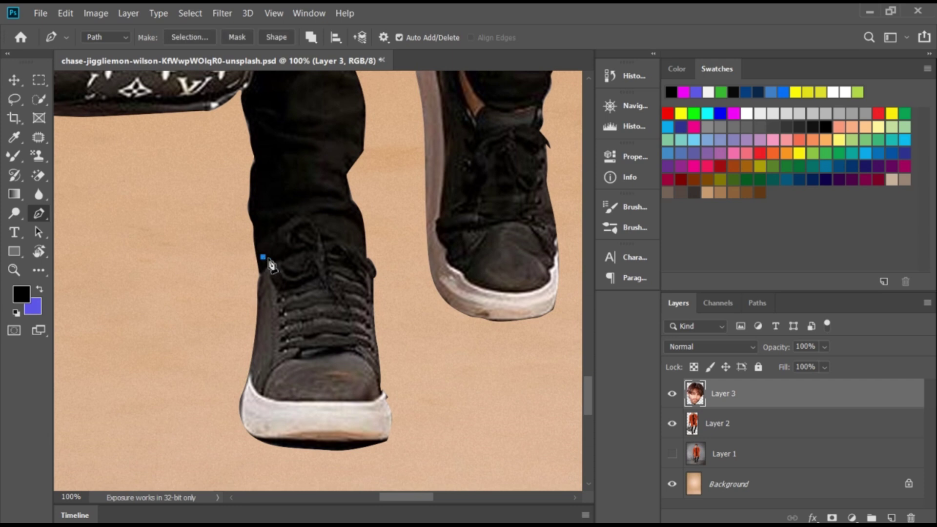
{"action": "key", "text": "ctrl+z"}
Step: Trace a closed pen path around the front shoe on Layer 2
{"action": "left_click", "coordinate": [778, 432]}
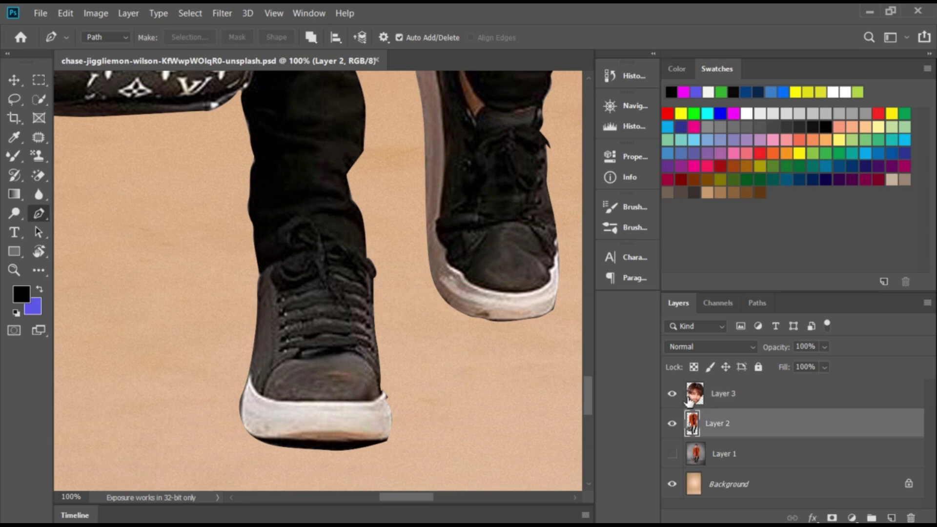
{"action": "left_click", "coordinate": [275, 262]}
{"action": "left_click_drag", "start_coordinate": [232, 356], "coordinate": [228, 385]}
{"action": "left_click_drag", "start_coordinate": [222, 440], "coordinate": [232, 456]}
{"action": "left_click_drag", "start_coordinate": [318, 482], "coordinate": [351, 485]}
{"action": "mouse_move", "coordinate": [434, 484]}
{"action": "left_mouse_down"}
{"action": "mouse_move", "coordinate": [445, 473]}
{"action": "mouse_move", "coordinate": [443, 427]}
{"action": "left_mouse_up"}
{"action": "left_click", "coordinate": [410, 353]}
{"action": "left_click", "coordinate": [393, 251]}
{"action": "left_click", "coordinate": [365, 248]}
{"action": "left_click", "coordinate": [330, 226]}
{"action": "left_click_drag", "start_coordinate": [301, 212], "coordinate": [266, 226]}
{"action": "left_click", "coordinate": [275, 263]}
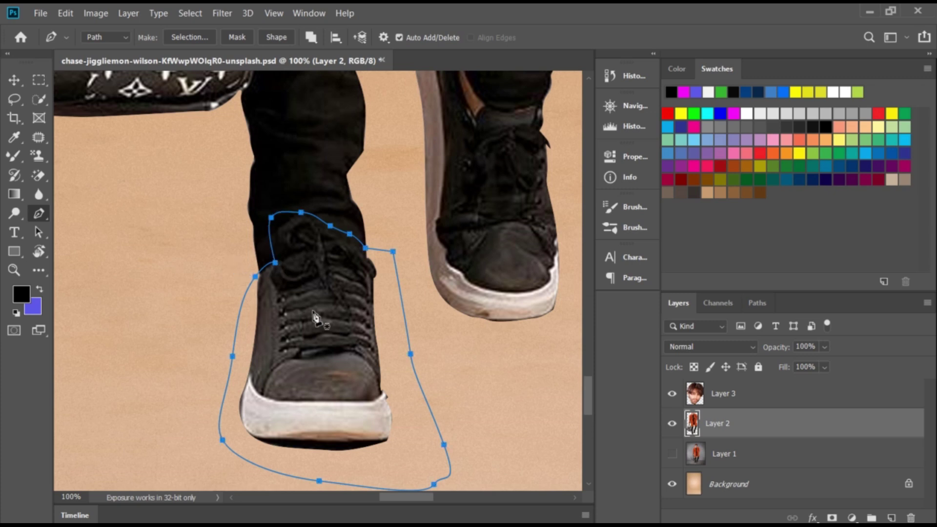
Step: Turn the path into a 0-feather selection and copy the front shoe onto Layer 4
{"action": "left_click", "coordinate": [194, 39]}
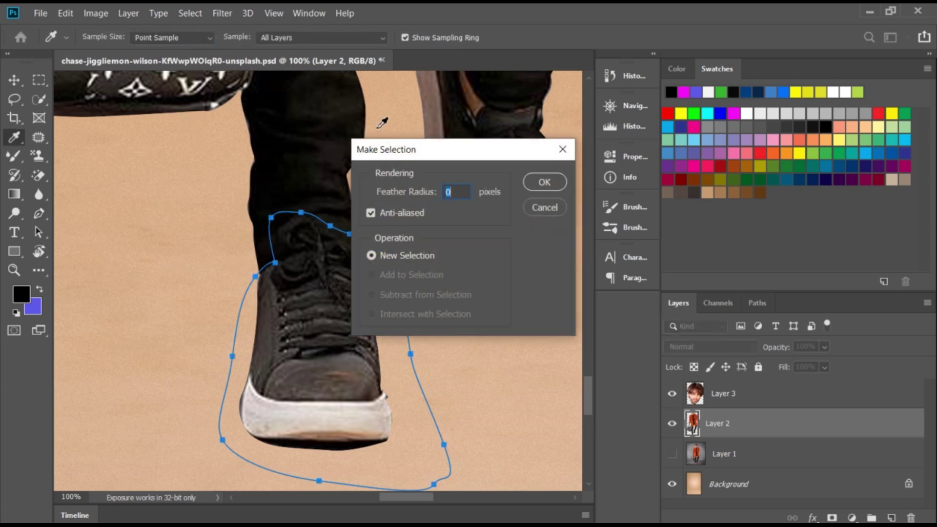
{"action": "left_click", "coordinate": [545, 182]}
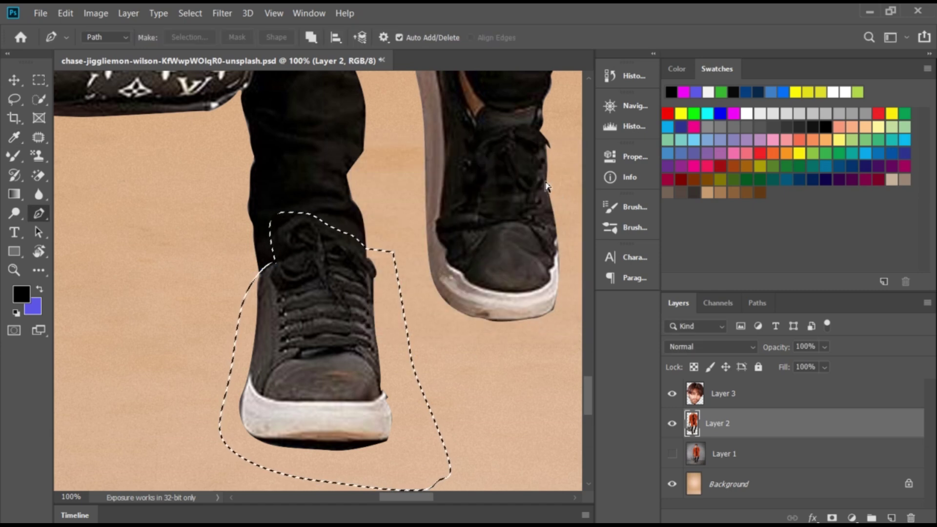
{"action": "key", "text": "ctrl+j"}
{"action": "key", "text": "ctrl+d"}
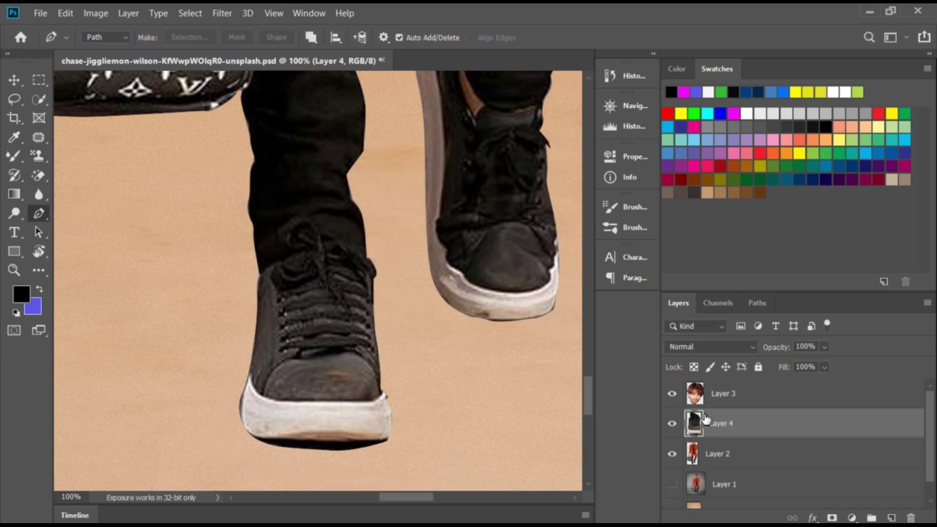
{"action": "left_click", "coordinate": [673, 454]}
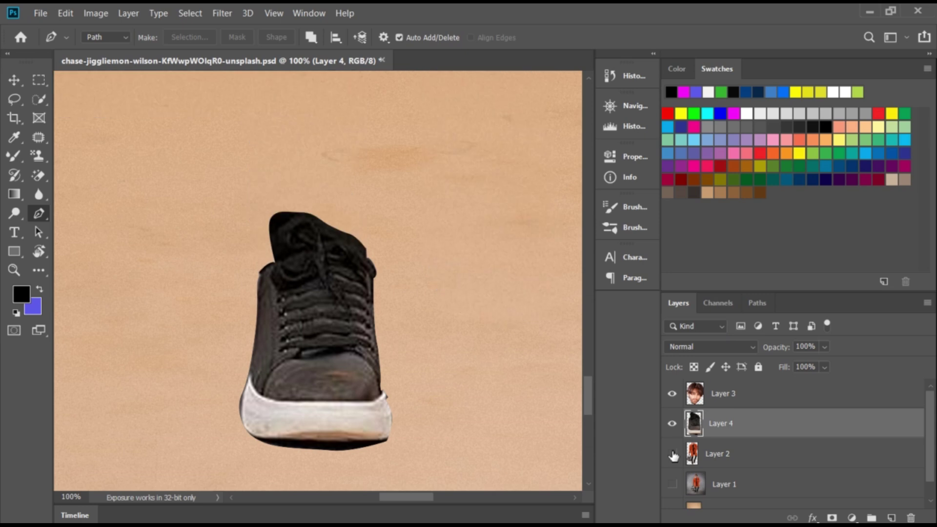
{"action": "left_click", "coordinate": [732, 454]}
{"action": "mouse_move", "coordinate": [515, 271]}
{"action": "left_mouse_down"}
{"action": "mouse_move", "coordinate": [396, 247]}
{"action": "mouse_move", "coordinate": [359, 208]}
{"action": "left_mouse_up"}
Step: Start a pen path down the back shoe's left edge and under its sole
{"action": "left_click", "coordinate": [385, 174]}
{"action": "left_click_drag", "start_coordinate": [329, 167], "coordinate": [323, 173]}
{"action": "left_click_drag", "start_coordinate": [300, 296], "coordinate": [303, 323]}
{"action": "left_click_drag", "start_coordinate": [309, 450], "coordinate": [315, 467]}
{"action": "left_click_drag", "start_coordinate": [334, 398], "coordinate": [327, 288]}
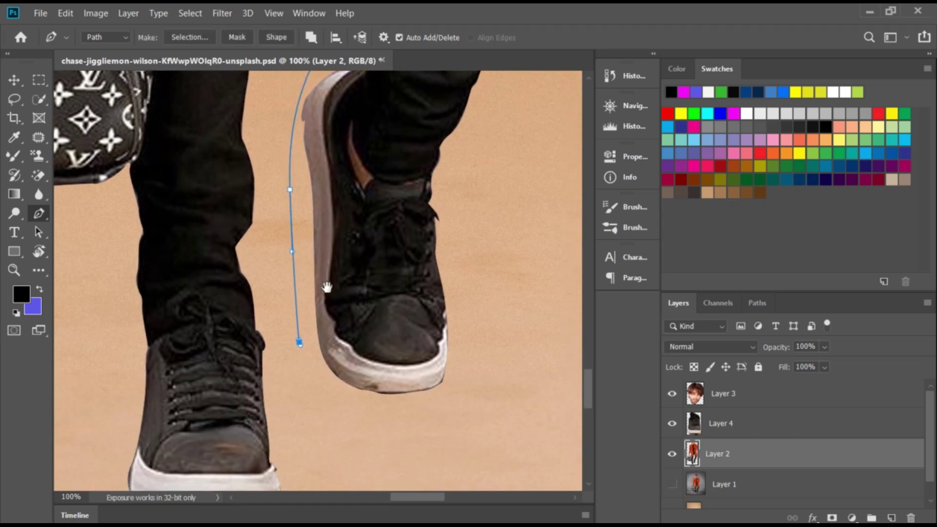
{"action": "left_click_drag", "start_coordinate": [330, 413], "coordinate": [397, 445]}
{"action": "left_click_drag", "start_coordinate": [496, 372], "coordinate": [502, 348]}
Step: Finish the back shoe's outline around the ankle and close the path
{"action": "left_click", "coordinate": [465, 190]}
{"action": "left_click_drag", "start_coordinate": [447, 176], "coordinate": [454, 235]}
{"action": "left_click", "coordinate": [440, 228]}
{"action": "left_click", "coordinate": [387, 248]}
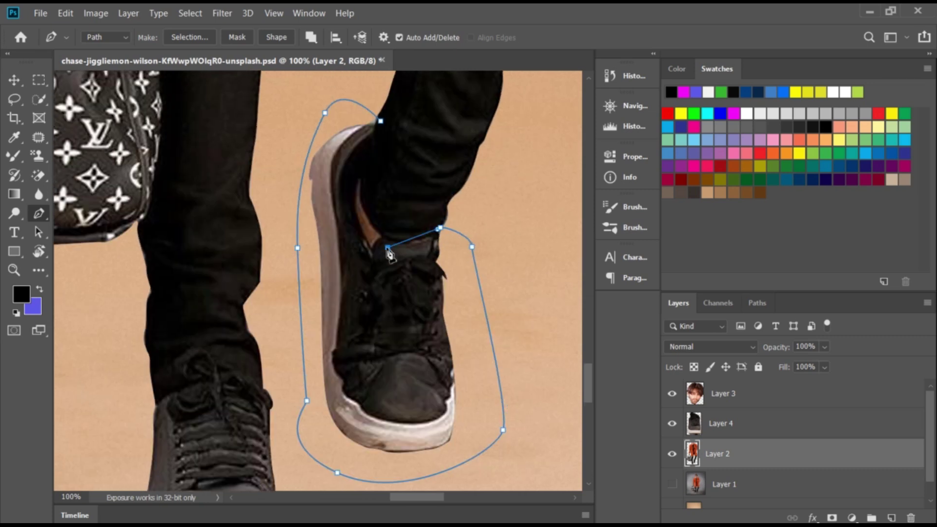
{"action": "key", "text": "ctrl+z"}
{"action": "left_click", "coordinate": [418, 204]}
{"action": "left_click_drag", "start_coordinate": [399, 148], "coordinate": [411, 155]}
{"action": "left_click", "coordinate": [384, 122]}
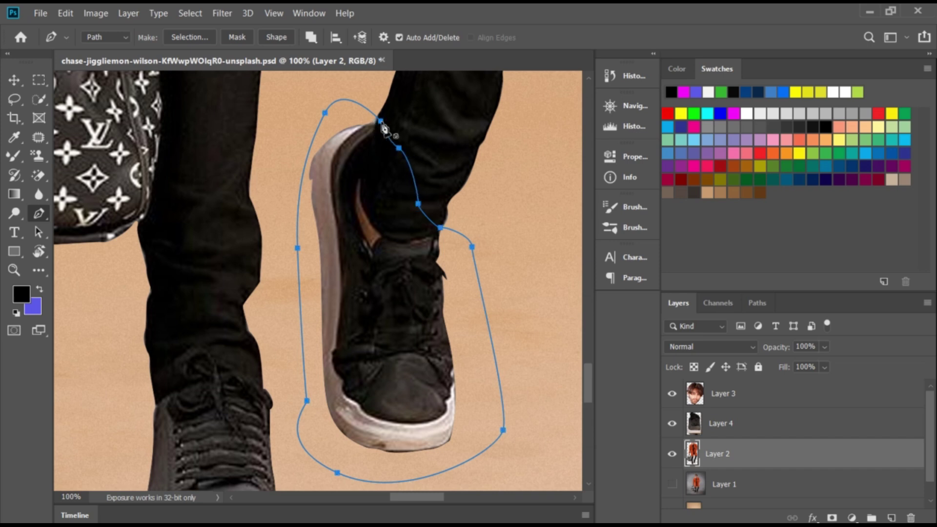
Step: Turn the path into a 0-feather selection and copy the back shoe onto Layer 5
{"action": "left_click", "coordinate": [190, 38]}
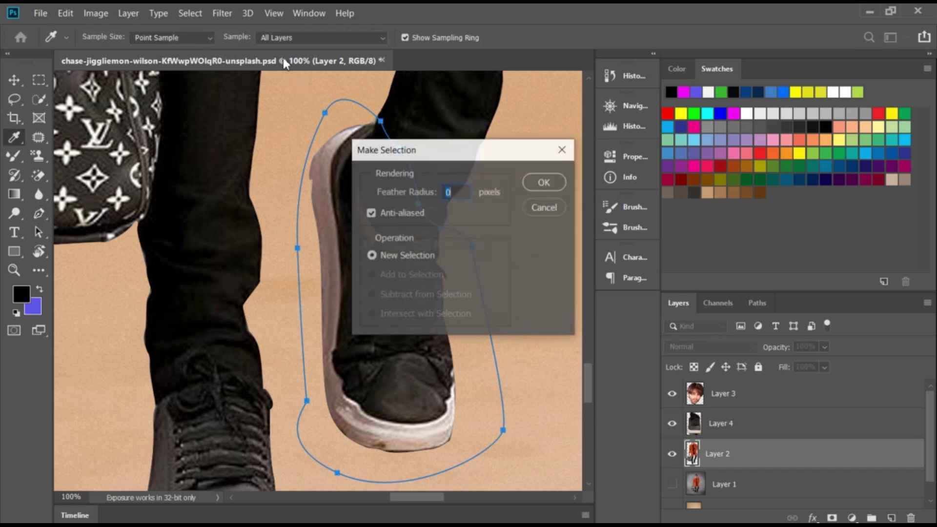
{"action": "left_click", "coordinate": [554, 186]}
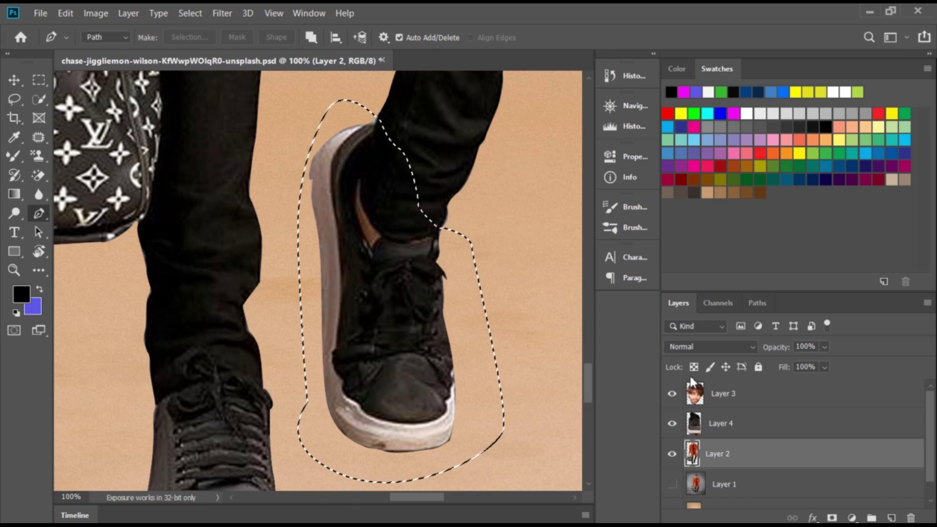
{"action": "key", "text": "ctrl+j"}
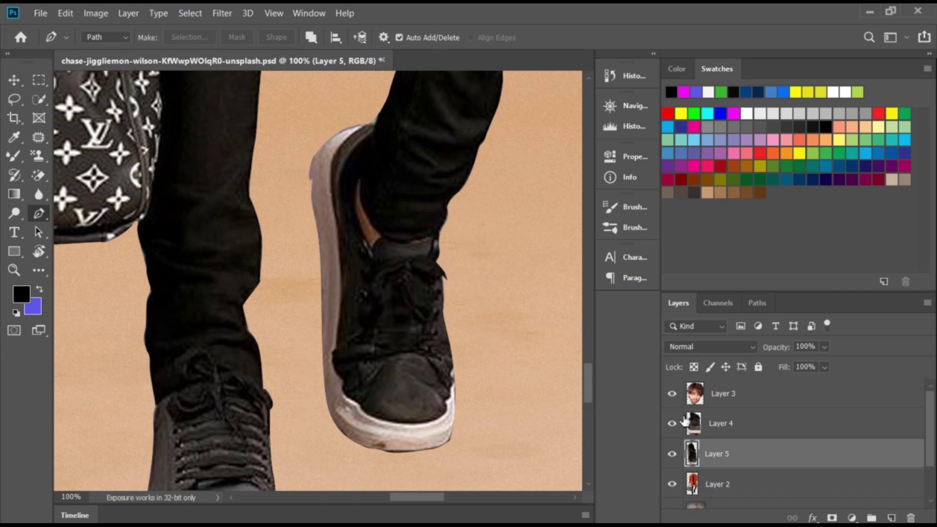
{"action": "scroll", "coordinate": [699, 435], "scroll_direction": "down", "scroll_amount": 1}
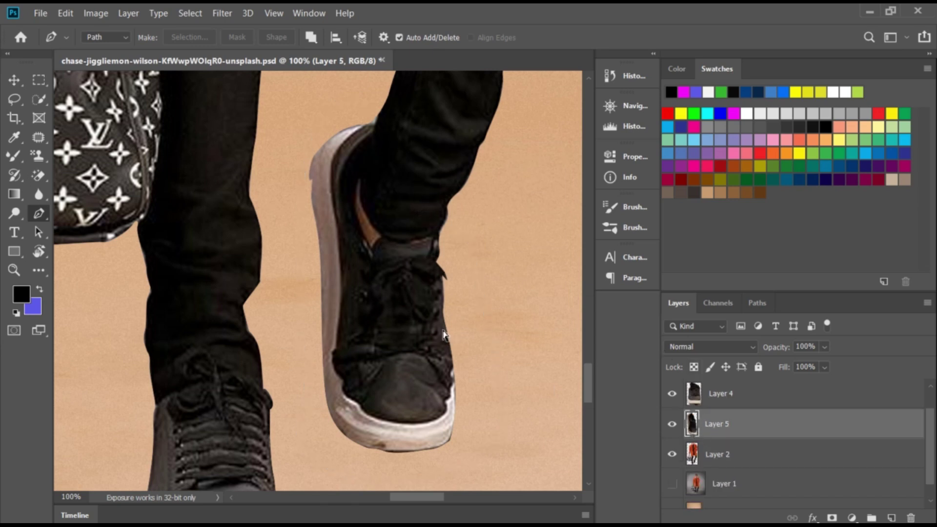
{"action": "key", "text": "ctrl+minus"}
{"action": "key", "text": "ctrl+minus"}
{"action": "key", "text": "ctrl+minus"}
{"action": "key", "text": "ctrl+minus"}
{"action": "key", "text": "ctrl+minus"}
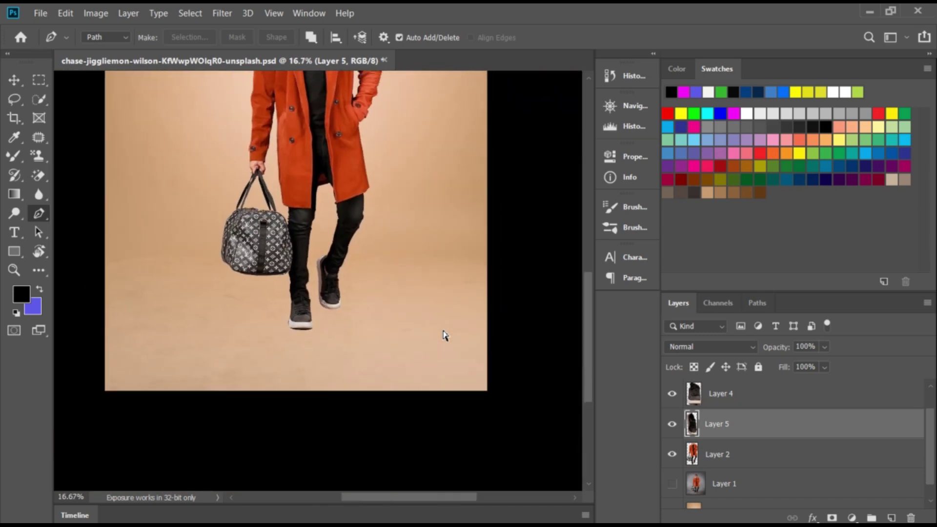
{"action": "key", "text": "ctrl+minus"}
{"action": "key", "text": "ctrl+minus"}
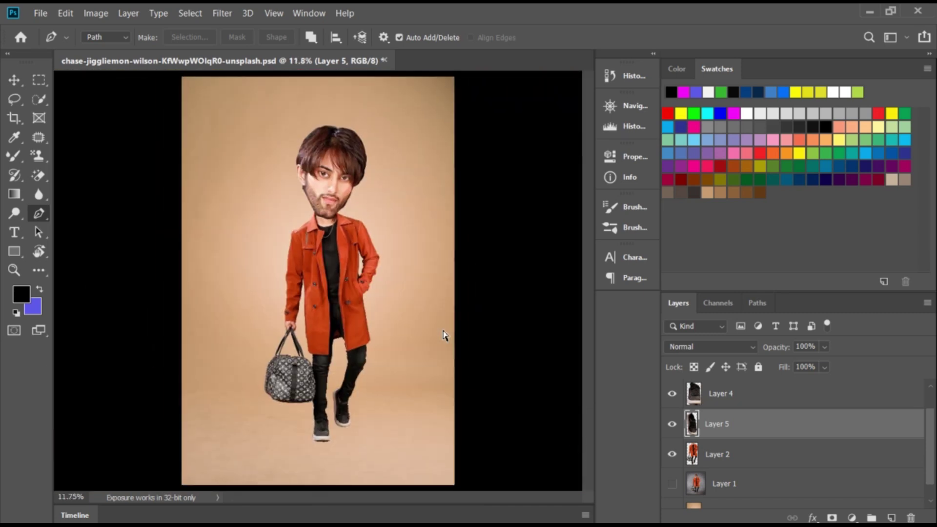
Step: Scale Layer 4's front shoe to about 193% under the front leg and commit
{"action": "key", "text": "ctrl+plus"}
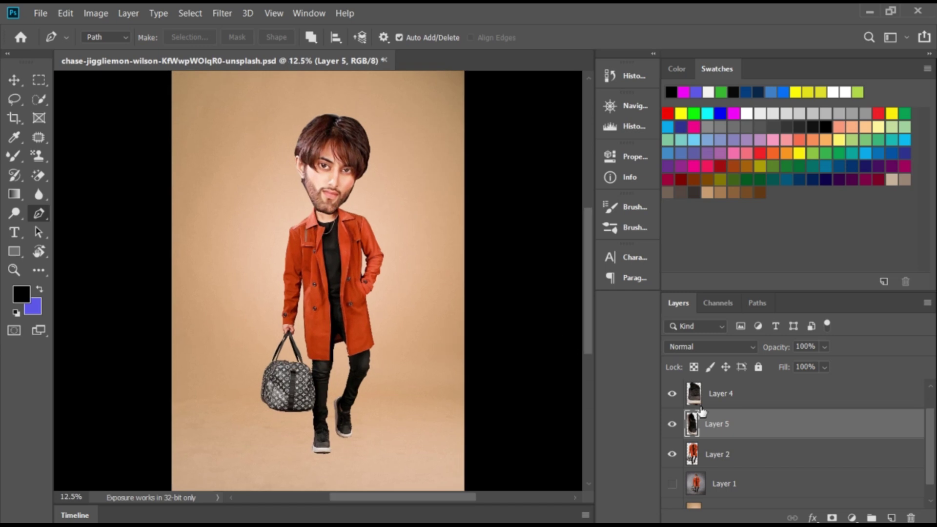
{"action": "left_click", "coordinate": [760, 400]}
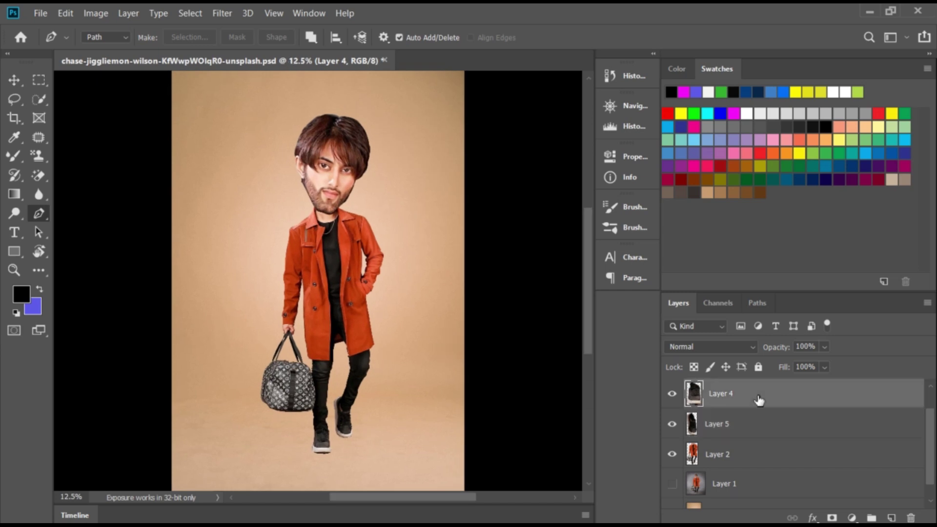
{"action": "key", "text": "ctrl+t"}
{"action": "left_click_drag", "start_coordinate": [331, 453], "coordinate": [353, 487]}
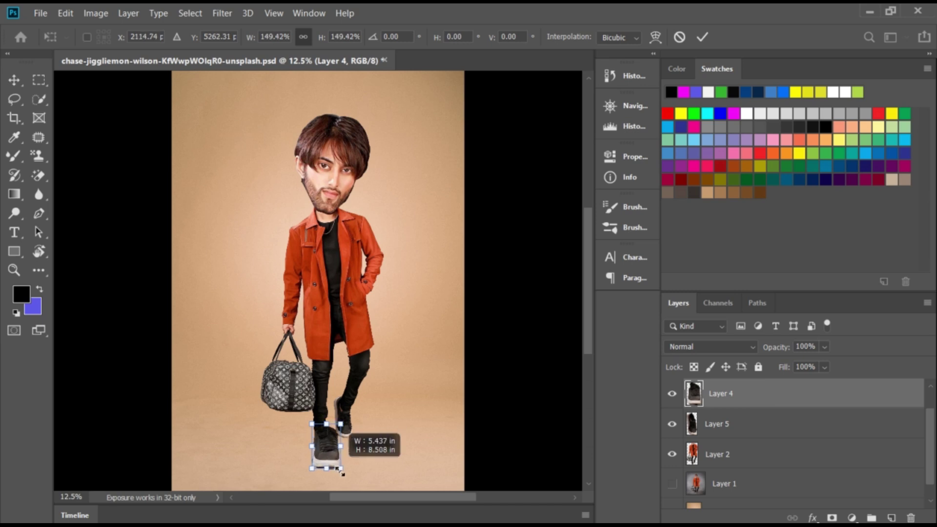
{"action": "left_click_drag", "start_coordinate": [324, 456], "coordinate": [309, 449]}
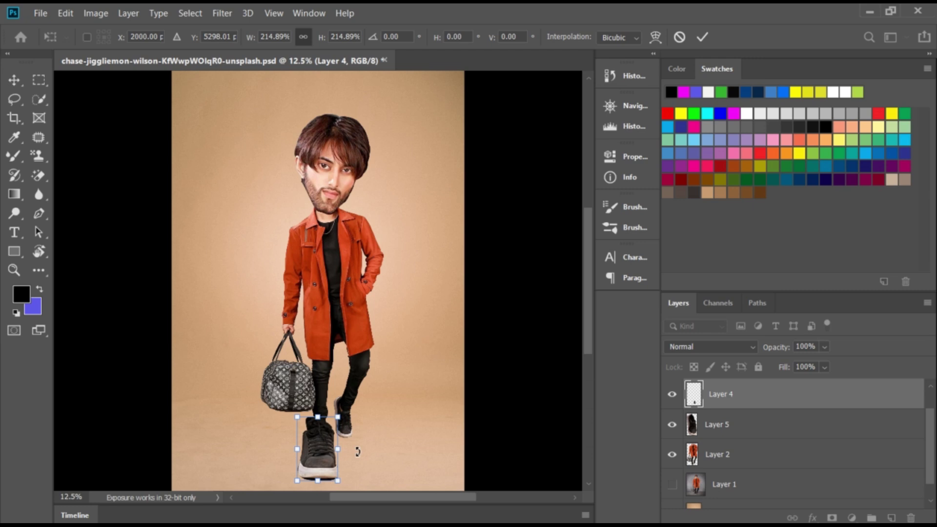
{"action": "key", "text": "ctrl+plus"}
{"action": "key", "text": "ctrl+plus"}
{"action": "mouse_move", "coordinate": [356, 451]}
{"action": "left_mouse_down"}
{"action": "mouse_move", "coordinate": [334, 361]}
{"action": "mouse_move", "coordinate": [300, 317]}
{"action": "mouse_move", "coordinate": [316, 345]}
{"action": "mouse_move", "coordinate": [294, 326]}
{"action": "left_mouse_up"}
{"action": "key", "text": "Return"}
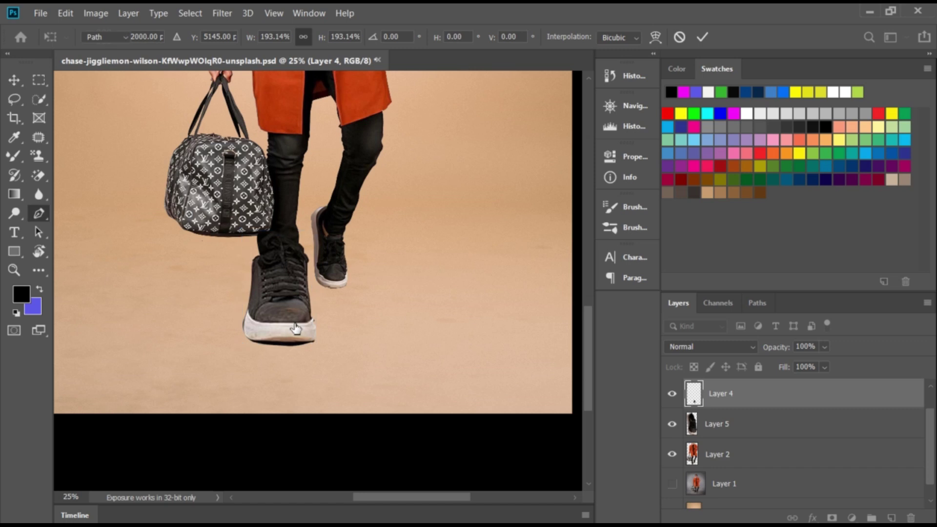
{"action": "key", "text": "p"}
{"action": "key", "text": "ctrl+minus"}
{"action": "key", "text": "ctrl+minus"}
{"action": "key", "text": "ctrl+minus"}
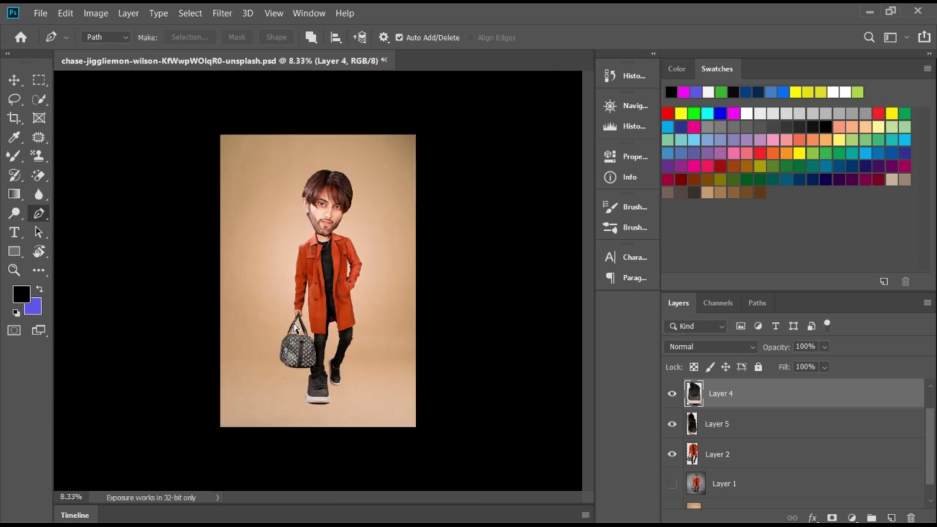
{"action": "key", "text": "ctrl+plus"}
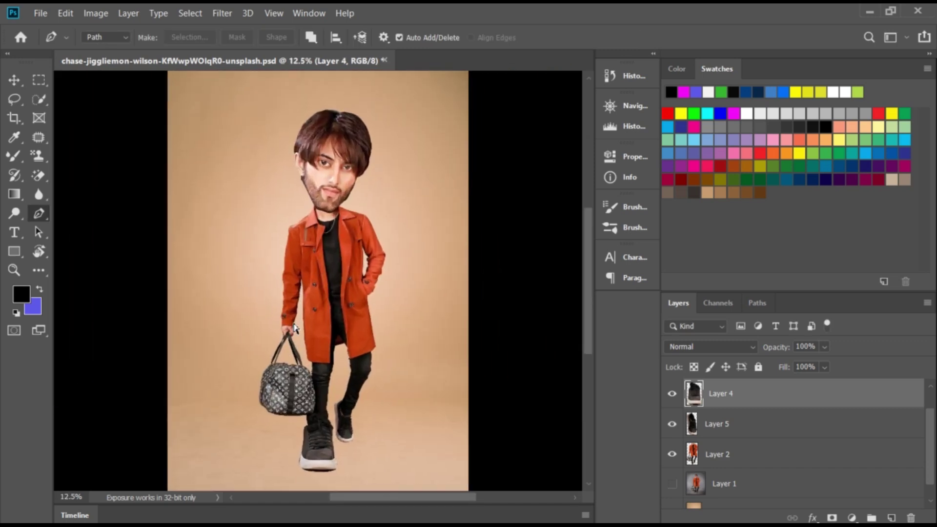
{"action": "key", "text": "ctrl+plus"}
{"action": "key", "text": "ctrl+plus"}
{"action": "key", "text": "ctrl+plus"}
{"action": "key", "text": "ctrl+plus"}
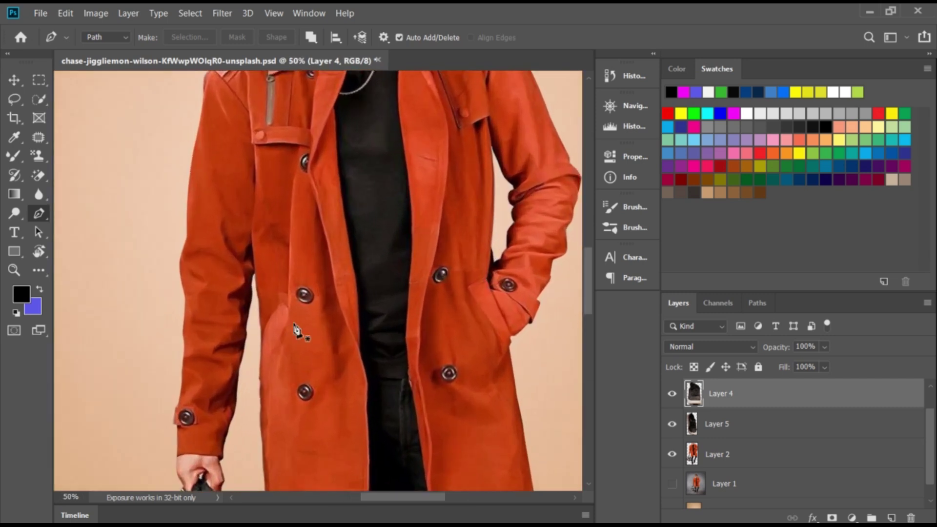
Step: Scale up Layer 5's rear shoe slightly and shift it up and left
{"action": "scroll", "coordinate": [335, 364], "scroll_direction": "down", "scroll_amount": 3}
{"action": "scroll", "coordinate": [345, 220], "scroll_direction": "down", "scroll_amount": 5}
{"action": "scroll", "coordinate": [418, 345], "scroll_direction": "down", "scroll_amount": 2}
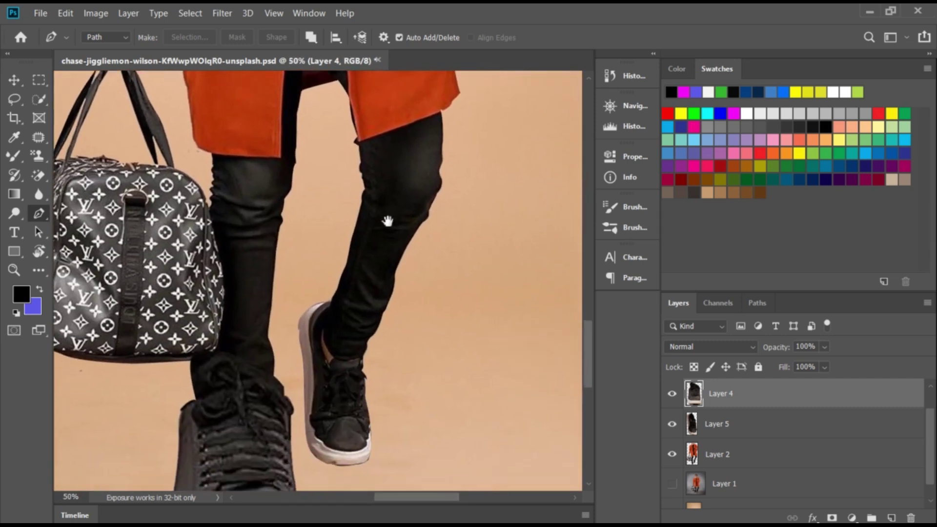
{"action": "scroll", "coordinate": [388, 210], "scroll_direction": "down", "scroll_amount": 1}
{"action": "left_click_drag", "start_coordinate": [409, 320], "coordinate": [386, 276]}
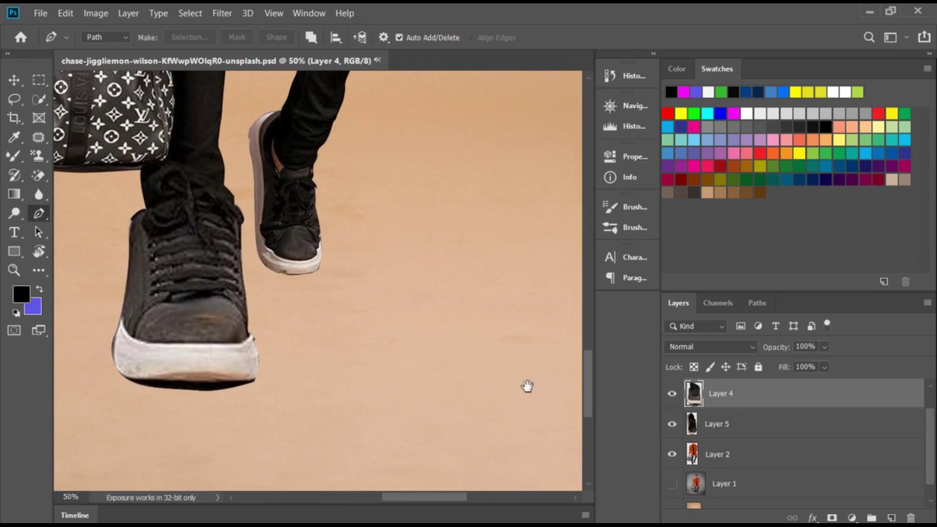
{"action": "left_click", "coordinate": [738, 429]}
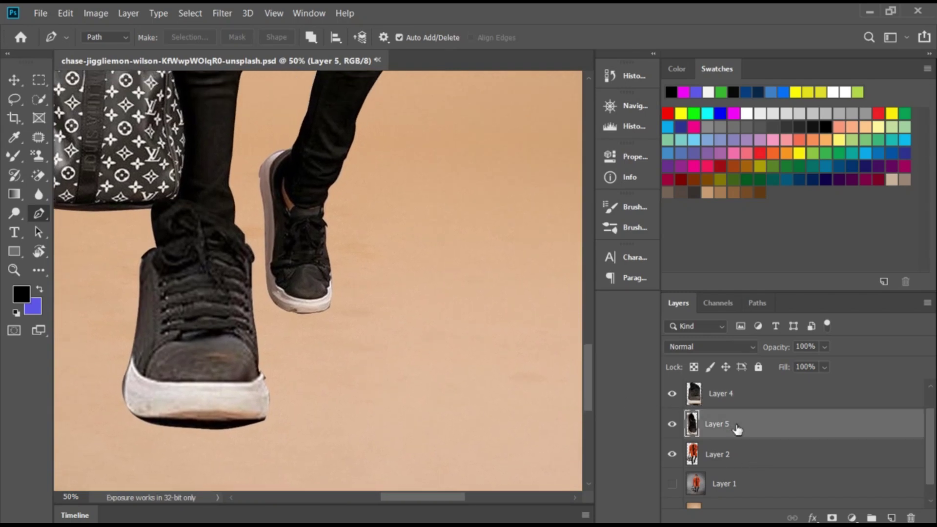
{"action": "key", "text": "ctrl+t"}
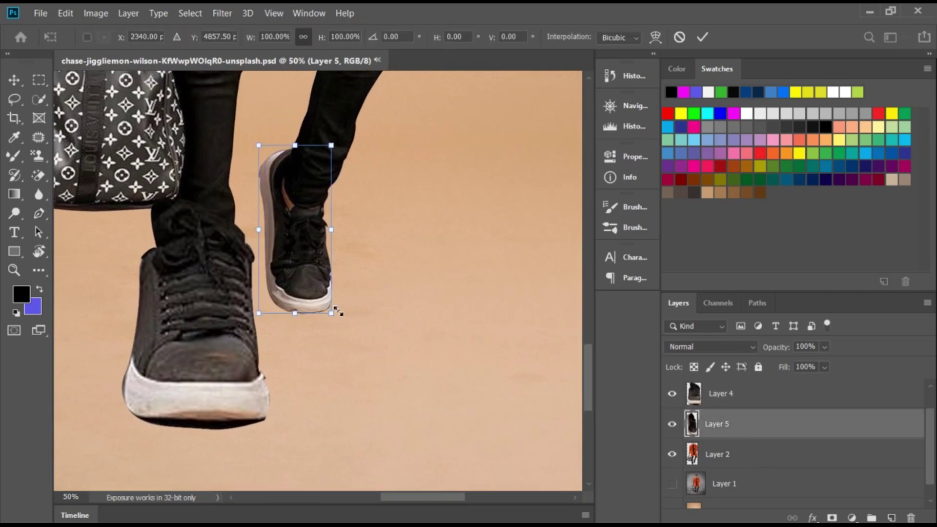
{"action": "left_click_drag", "start_coordinate": [336, 310], "coordinate": [352, 345]}
{"action": "left_click_drag", "start_coordinate": [326, 301], "coordinate": [321, 288]}
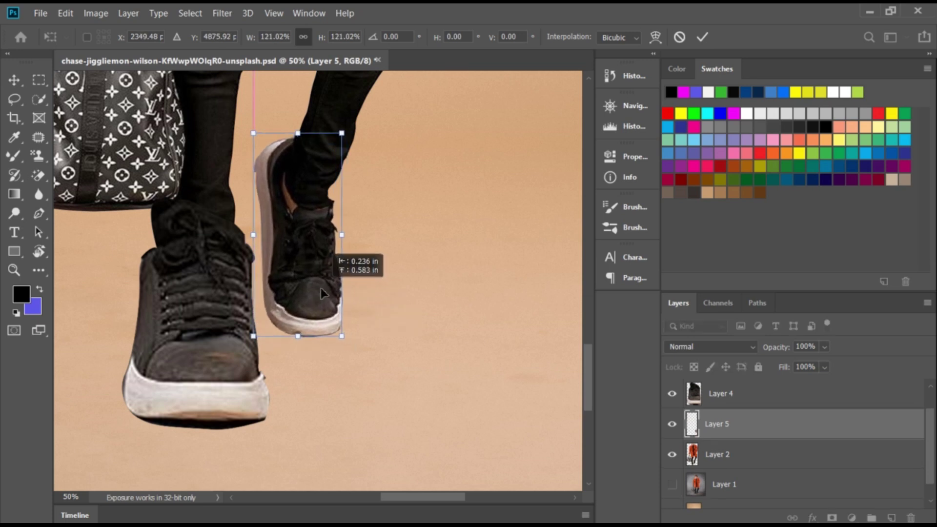
Step: Enlarge the rear shoe further to about 144%, set it under its leg, and commit
{"action": "left_click_drag", "start_coordinate": [341, 336], "coordinate": [356, 377]}
{"action": "left_click_drag", "start_coordinate": [351, 344], "coordinate": [352, 372]}
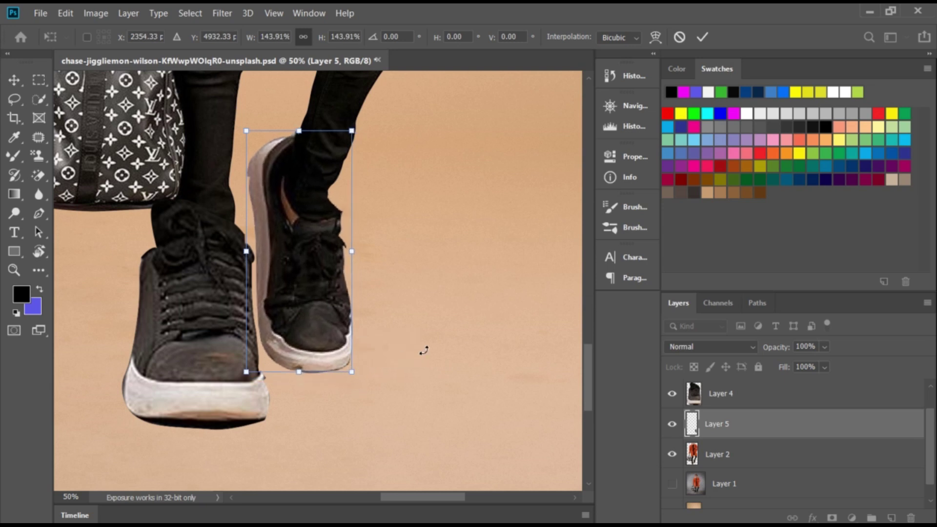
{"action": "key", "text": "Return"}
{"action": "key", "text": "p"}
{"action": "key", "text": "ctrl+minus"}
{"action": "key", "text": "ctrl+minus"}
{"action": "key", "text": "ctrl+minus"}
{"action": "key", "text": "ctrl+minus"}
{"action": "key", "text": "ctrl+minus"}
{"action": "key", "text": "ctrl+plus"}
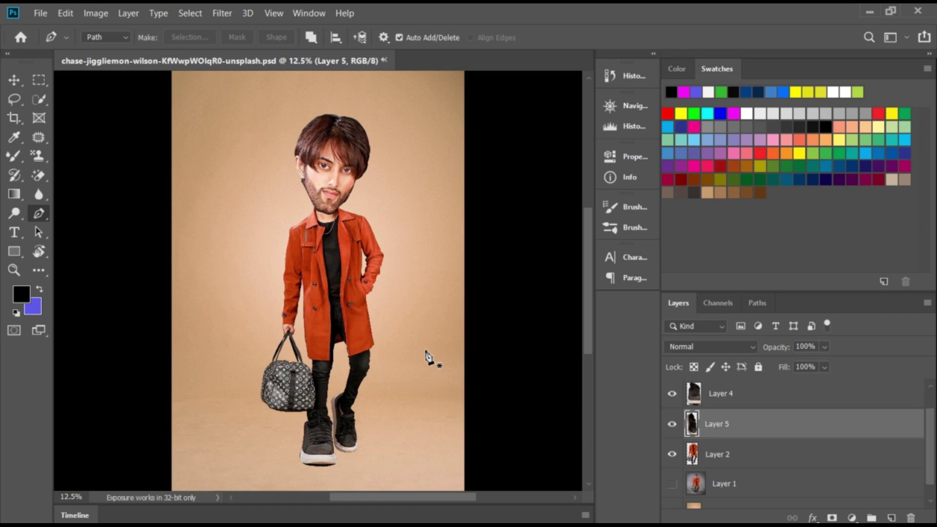
Step: Liquify the rear shoe, pushing its ankle top upward into a taller point
{"action": "left_click", "coordinate": [190, 13]}
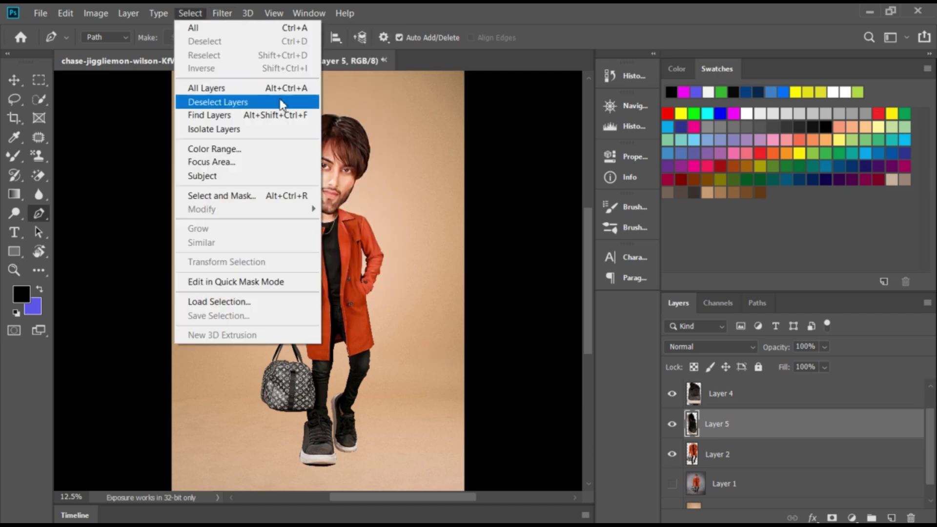
{"action": "left_click", "coordinate": [220, 13]}
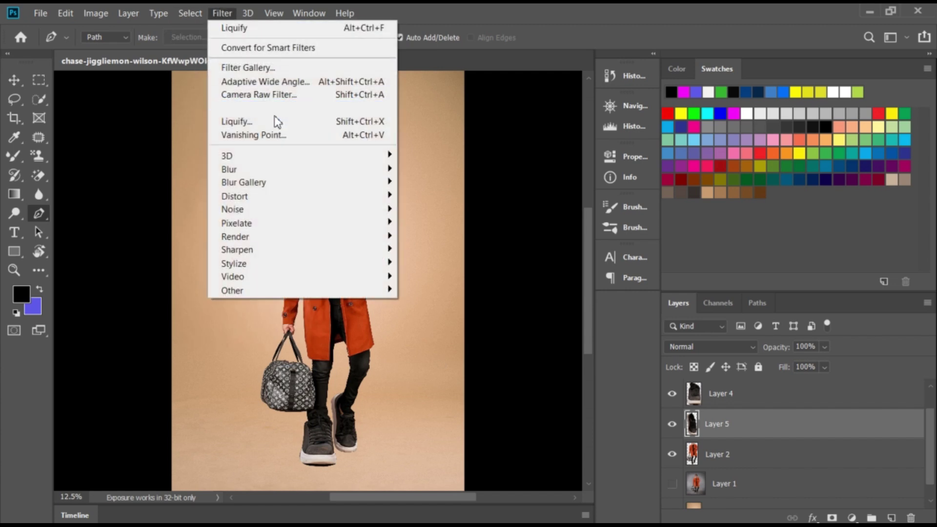
{"action": "left_click", "coordinate": [271, 122]}
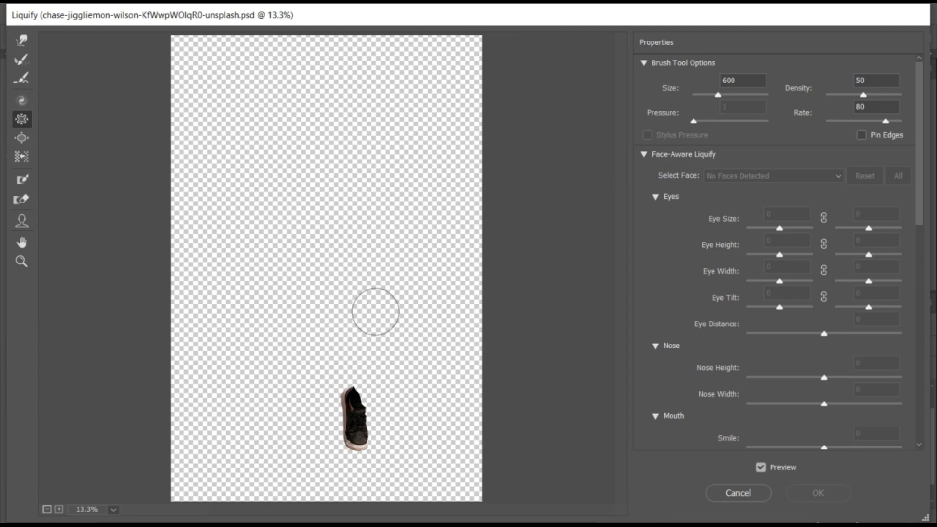
{"action": "key", "text": "ctrl+plus"}
{"action": "left_click", "coordinate": [368, 441]}
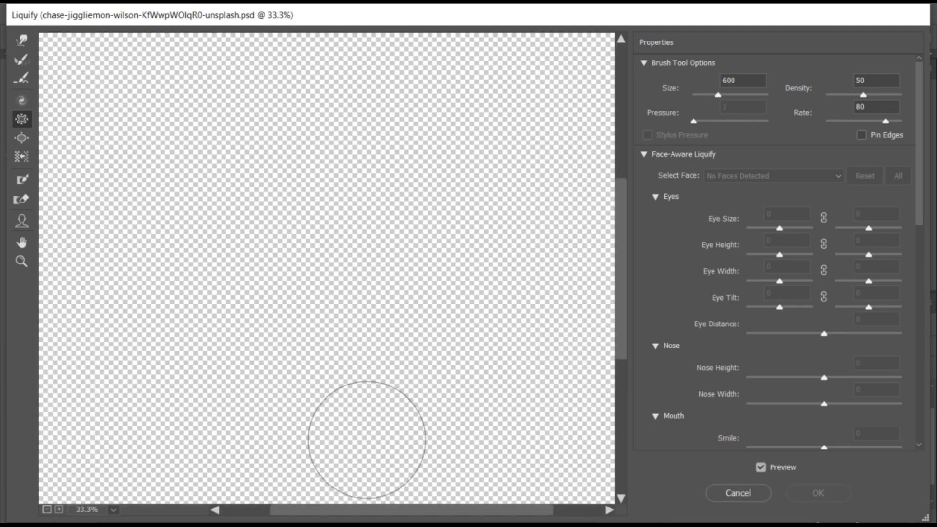
{"action": "mouse_move", "coordinate": [368, 442]}
{"action": "left_mouse_down"}
{"action": "mouse_move", "coordinate": [368, 319]}
{"action": "mouse_move", "coordinate": [342, 210]}
{"action": "left_mouse_up"}
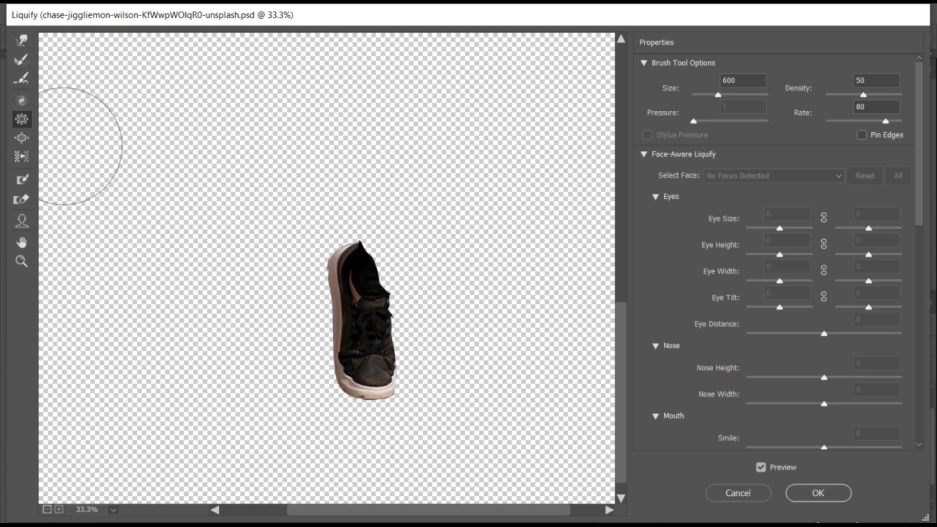
{"action": "left_click", "coordinate": [22, 137]}
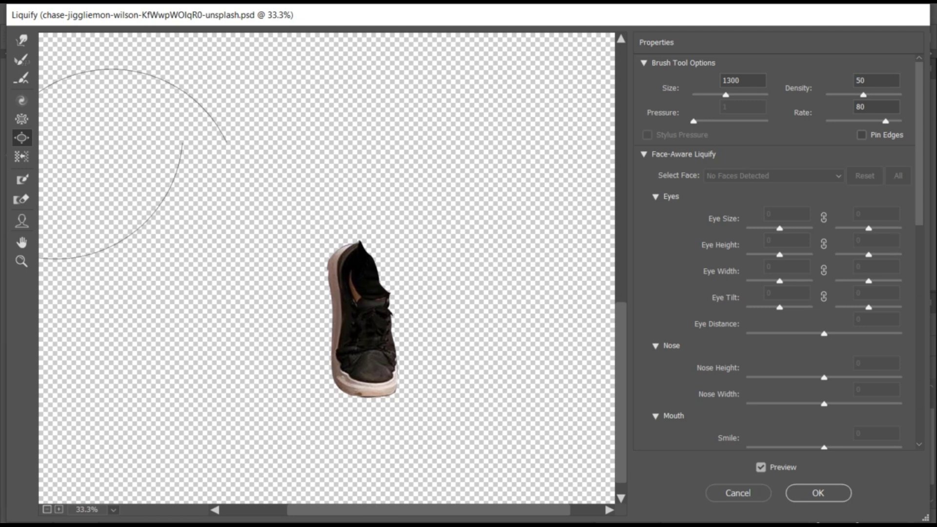
{"action": "left_click", "coordinate": [21, 40]}
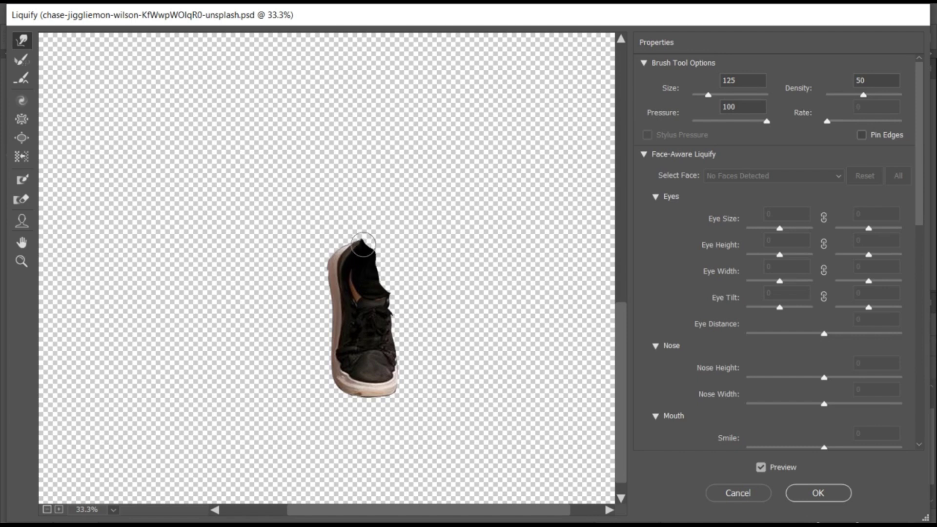
{"action": "left_click_drag", "start_coordinate": [362, 257], "coordinate": [377, 254]}
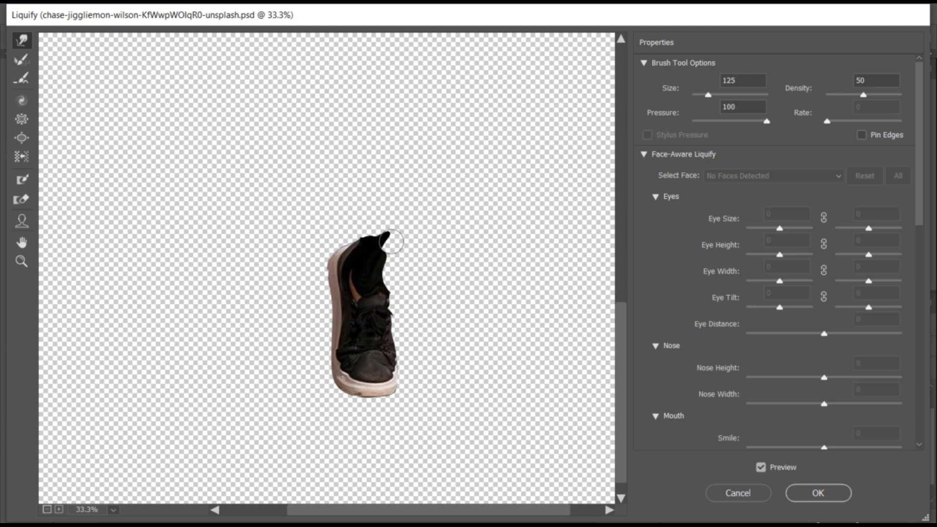
{"action": "left_click_drag", "start_coordinate": [388, 265], "coordinate": [380, 247]}
{"action": "left_click", "coordinate": [814, 494]}
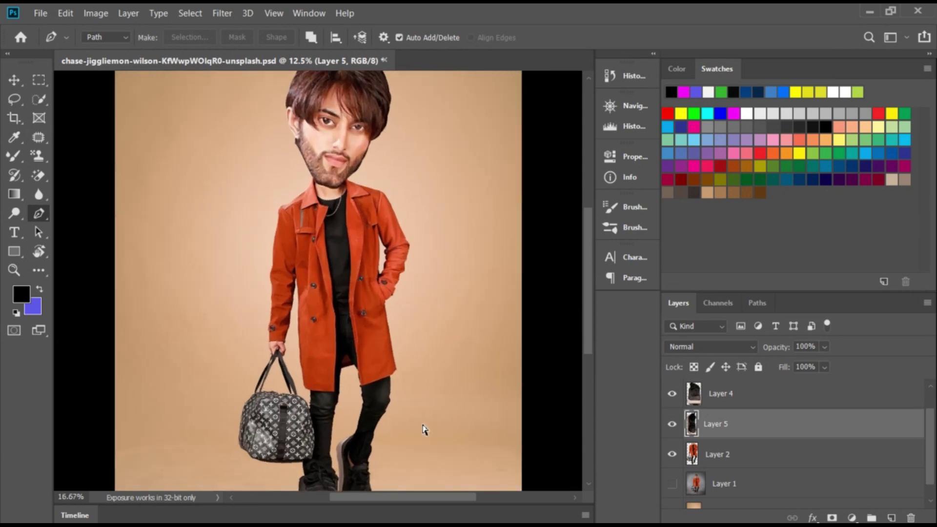
Step: Make Layer 4 active and open the Liquify filter on the front sneaker
{"action": "scroll", "coordinate": [423, 429], "scroll_direction": "up", "scroll_amount": 4}
{"action": "left_click_drag", "start_coordinate": [422, 424], "coordinate": [388, 233]}
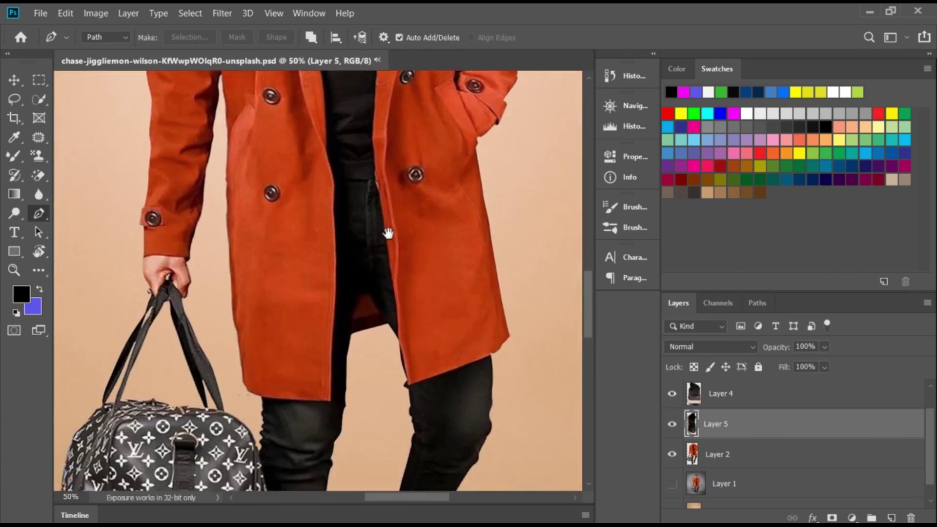
{"action": "scroll", "coordinate": [388, 356], "scroll_direction": "down", "scroll_amount": 5}
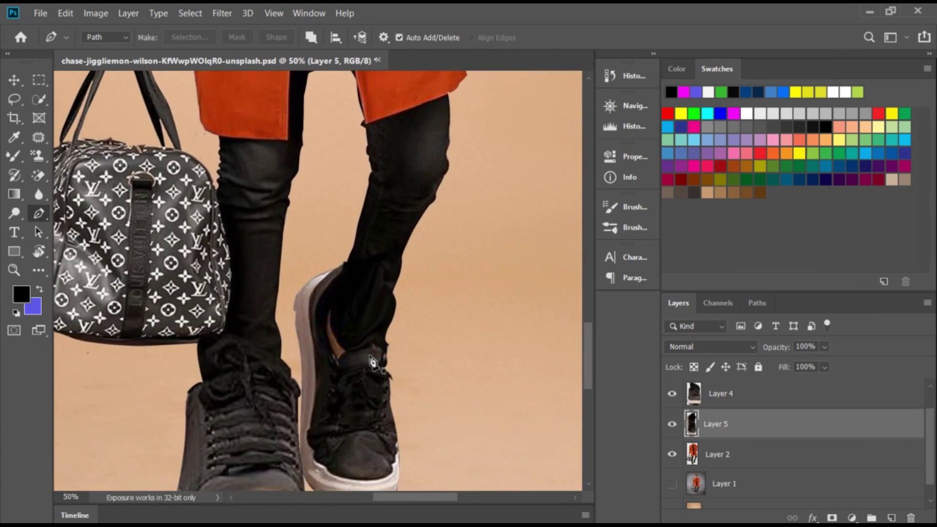
{"action": "scroll", "coordinate": [371, 361], "scroll_direction": "down", "scroll_amount": 2}
{"action": "scroll", "coordinate": [371, 361], "scroll_direction": "down", "scroll_amount": 1}
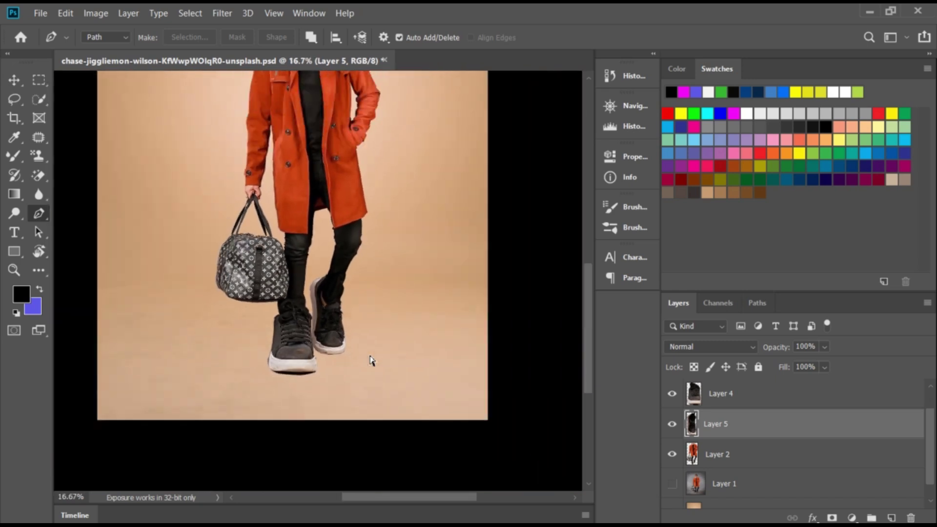
{"action": "scroll", "coordinate": [371, 361], "scroll_direction": "down", "scroll_amount": 1}
{"action": "scroll", "coordinate": [371, 361], "scroll_direction": "down", "scroll_amount": 1}
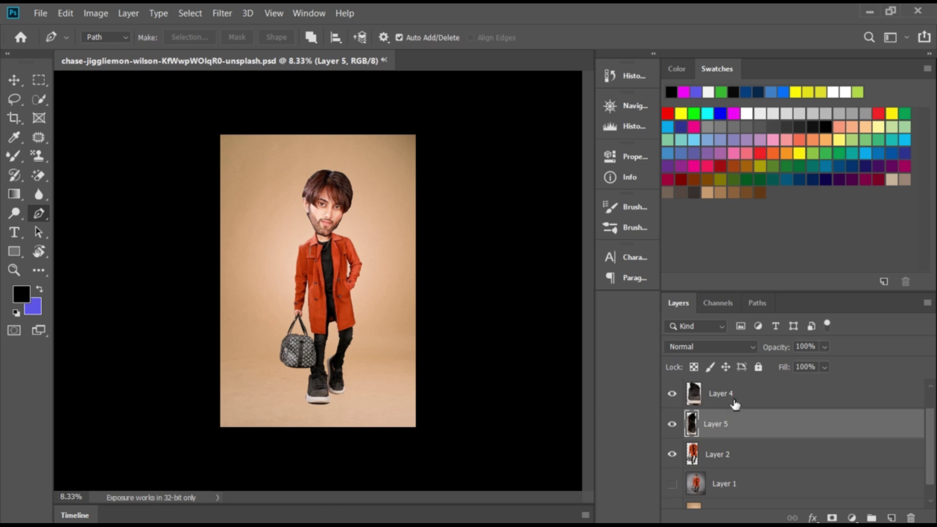
{"action": "left_click", "coordinate": [710, 401]}
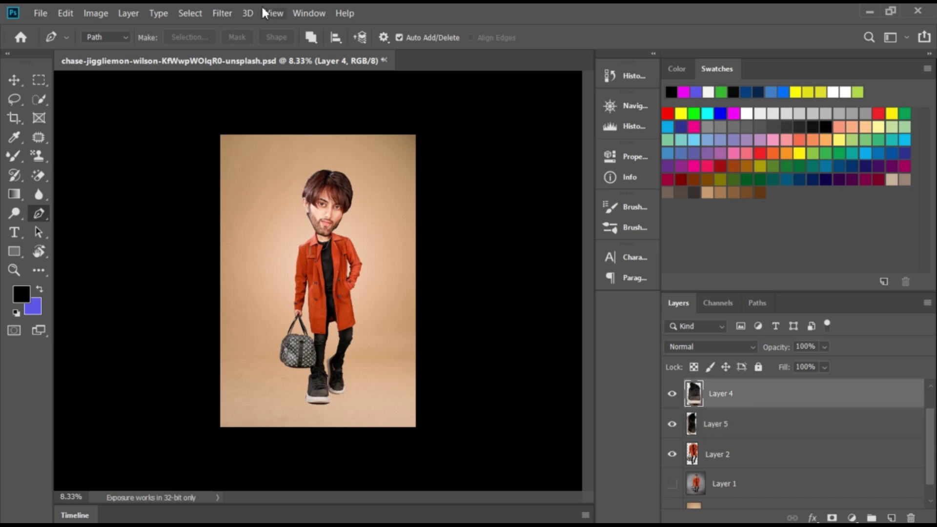
{"action": "left_click", "coordinate": [222, 14]}
{"action": "left_click", "coordinate": [266, 127]}
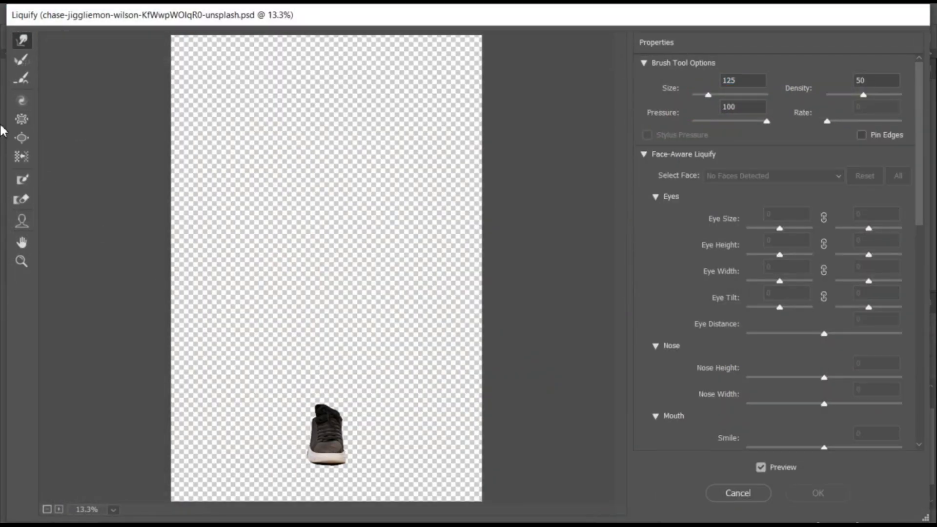
Step: Reshape the front shoe's width and narrow its top with the Pucker tool in Liquify
{"action": "left_click", "coordinate": [21, 137]}
{"action": "left_click", "coordinate": [344, 459]}
{"action": "mouse_move", "coordinate": [345, 460]}
{"action": "left_mouse_down"}
{"action": "mouse_move", "coordinate": [322, 467]}
{"action": "mouse_move", "coordinate": [331, 468]}
{"action": "left_mouse_up"}
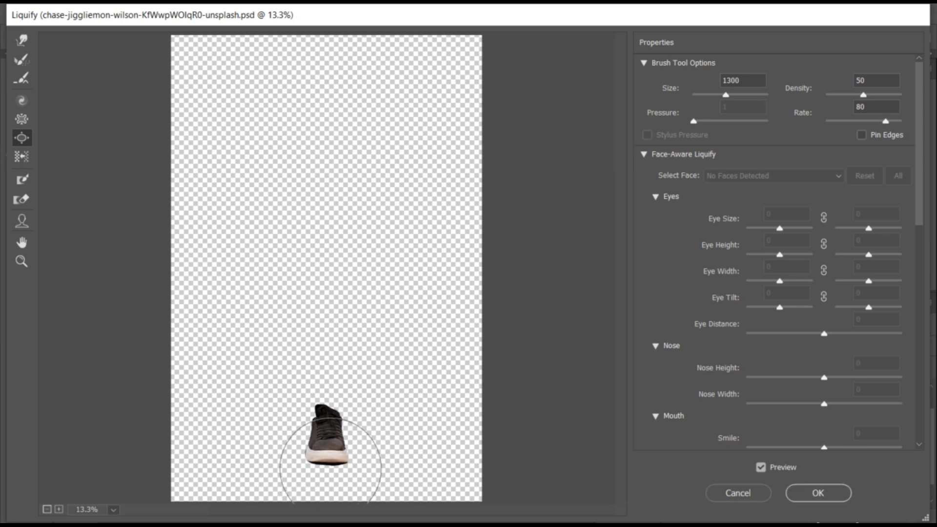
{"action": "left_click", "coordinate": [21, 40]}
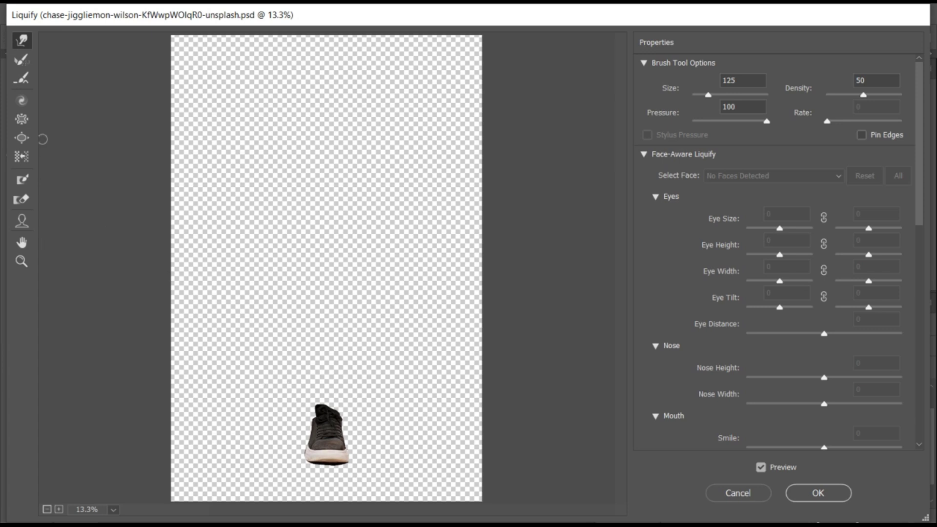
{"action": "left_click", "coordinate": [22, 119]}
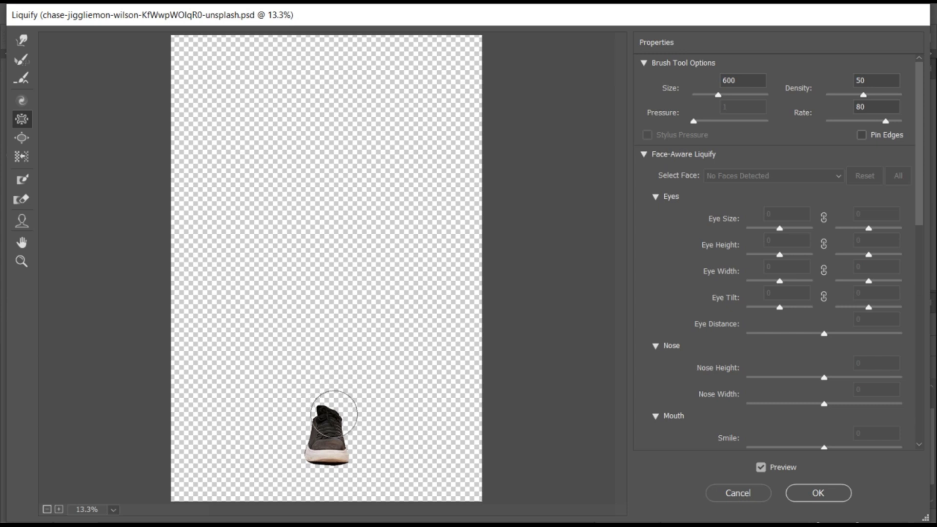
{"action": "key", "text": "ctrl+plus"}
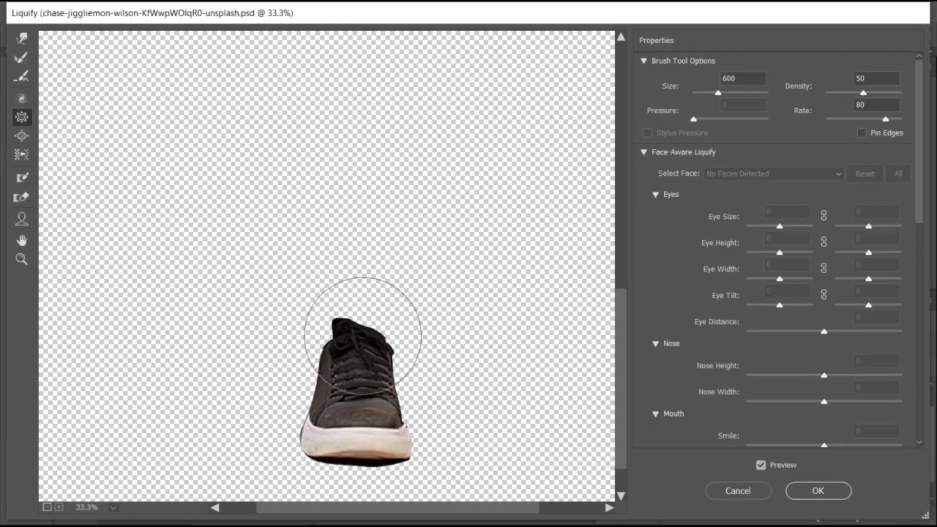
{"action": "left_click_drag", "start_coordinate": [366, 335], "coordinate": [373, 335]}
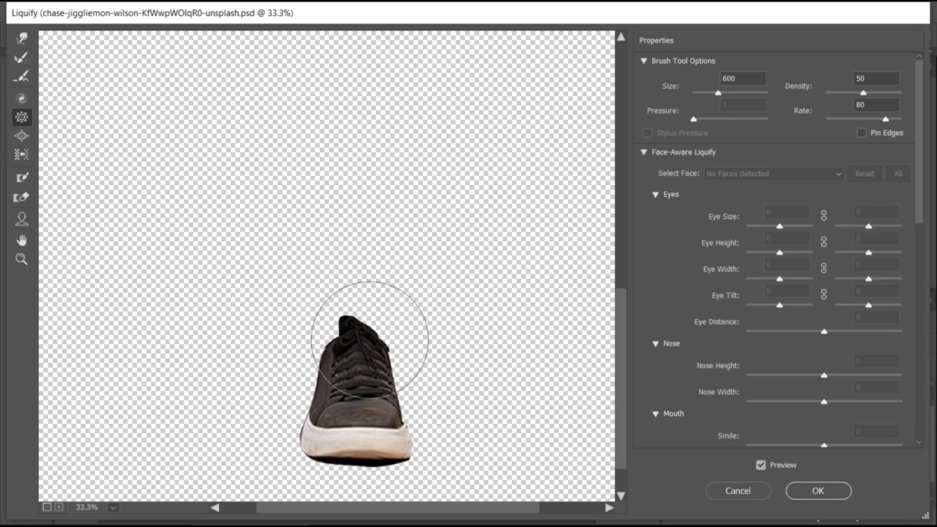
Step: Push the shoe collar and tongue upward with Forward Warp, dropping one stray stroke, and apply
{"action": "left_click", "coordinate": [22, 41]}
{"action": "left_click_drag", "start_coordinate": [348, 329], "coordinate": [349, 303]}
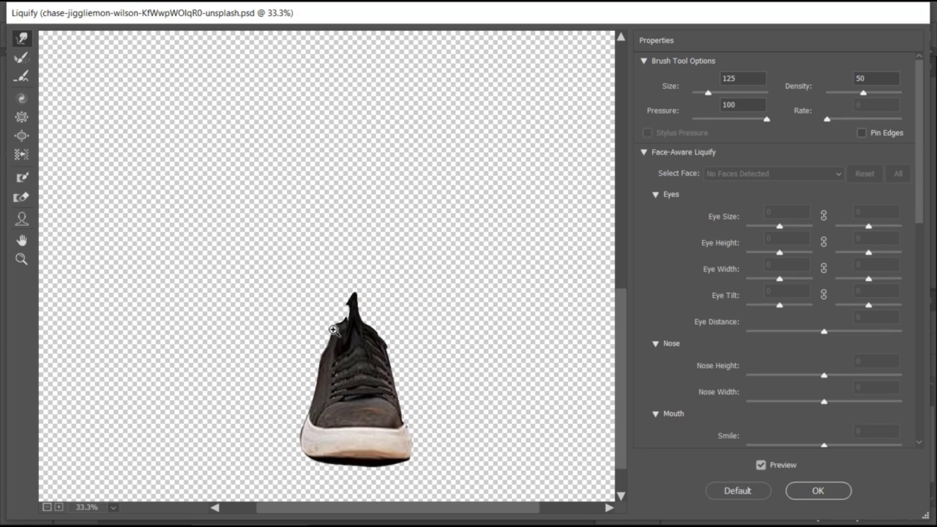
{"action": "key", "text": "ctrl+z"}
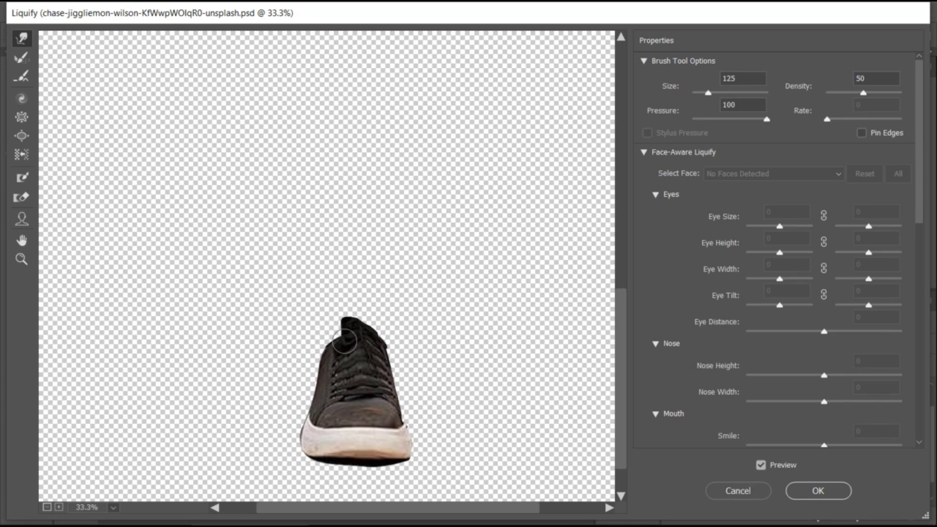
{"action": "left_click_drag", "start_coordinate": [339, 349], "coordinate": [332, 354]}
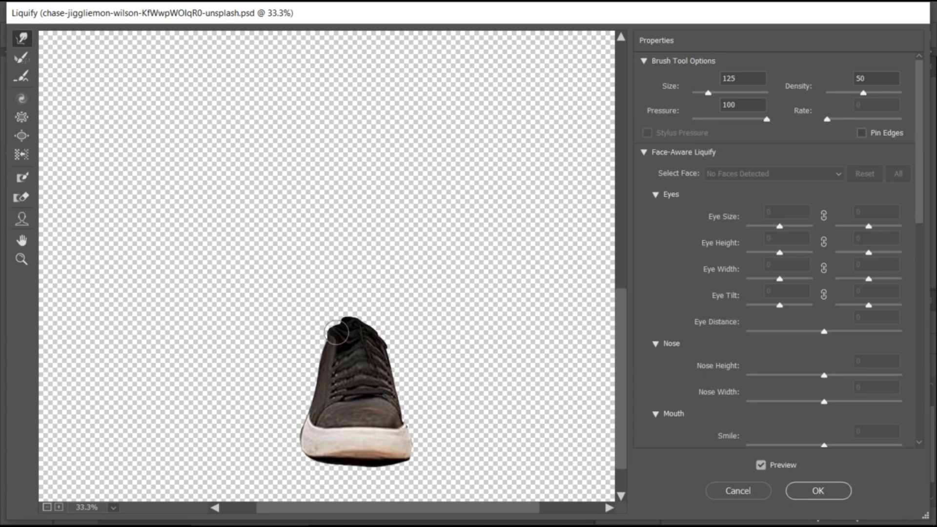
{"action": "left_click_drag", "start_coordinate": [361, 330], "coordinate": [355, 315]}
{"action": "left_click_drag", "start_coordinate": [338, 352], "coordinate": [347, 314]}
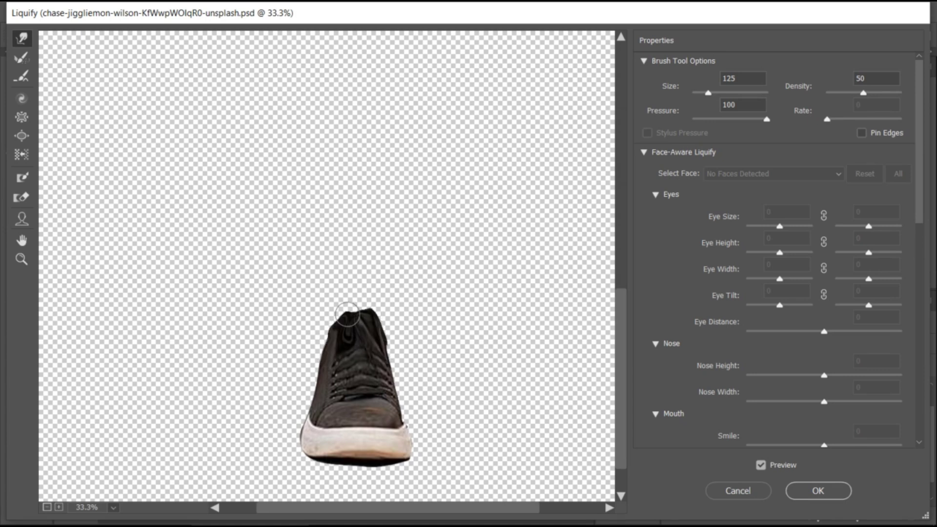
{"action": "left_click_drag", "start_coordinate": [329, 358], "coordinate": [337, 307]}
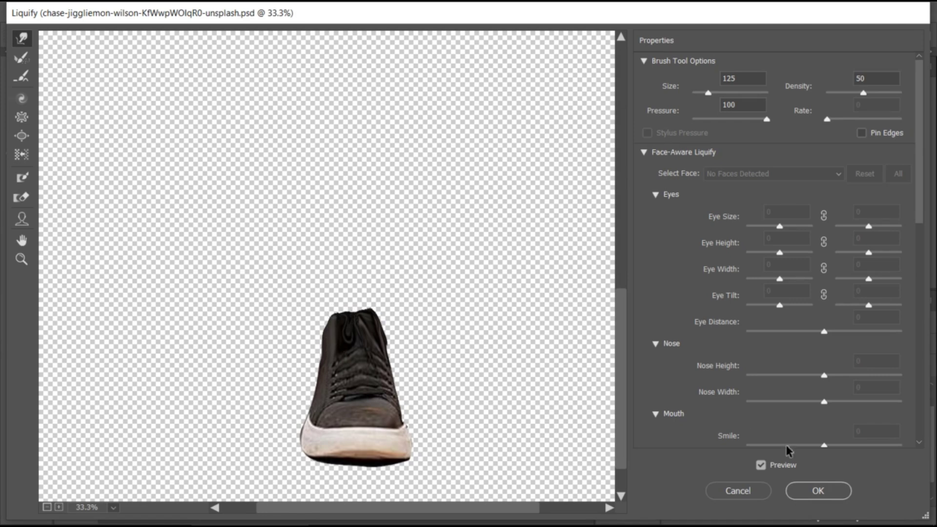
{"action": "left_click", "coordinate": [825, 492]}
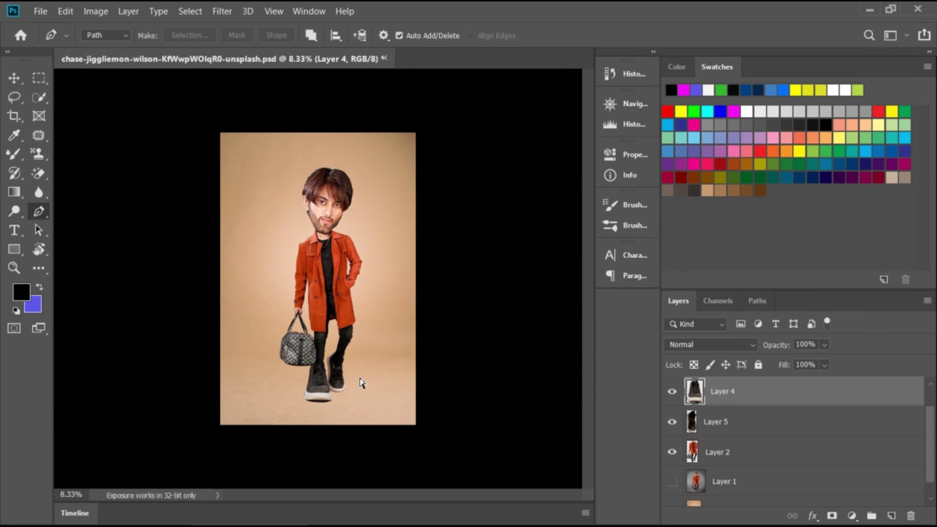
Step: Reopen Liquify on the front shoe and zoom in on it
{"action": "key", "text": "ctrl+plus"}
{"action": "key", "text": "ctrl+plus"}
{"action": "key", "text": "ctrl+plus"}
{"action": "key", "text": "ctrl+plus"}
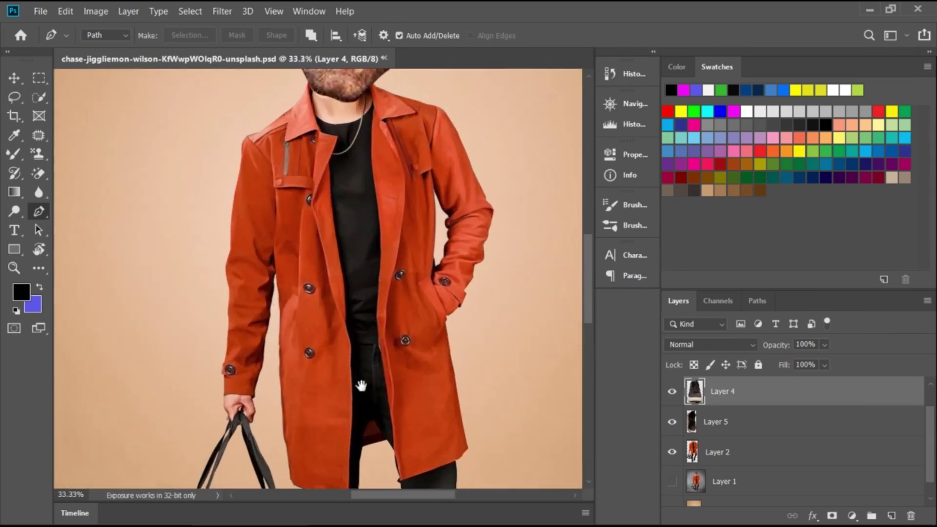
{"action": "left_click_drag", "start_coordinate": [362, 386], "coordinate": [375, 205]}
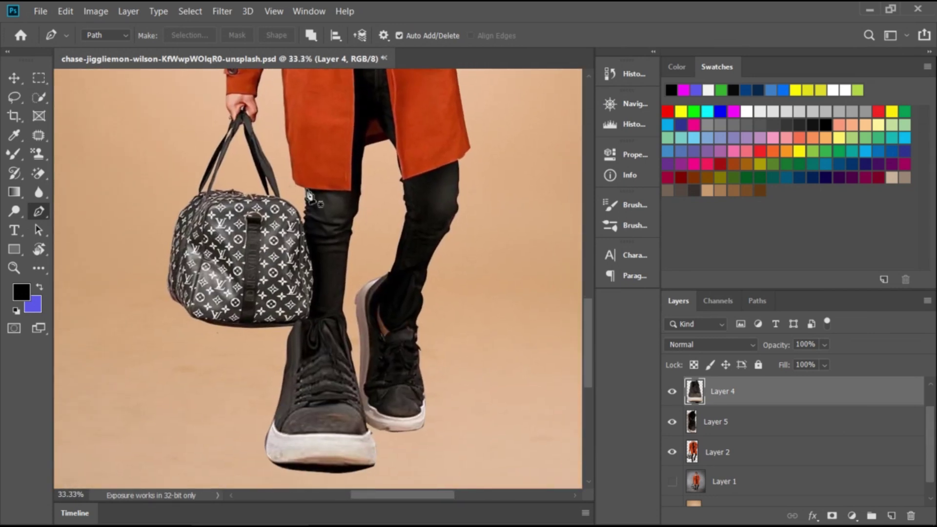
{"action": "left_click", "coordinate": [216, 9]}
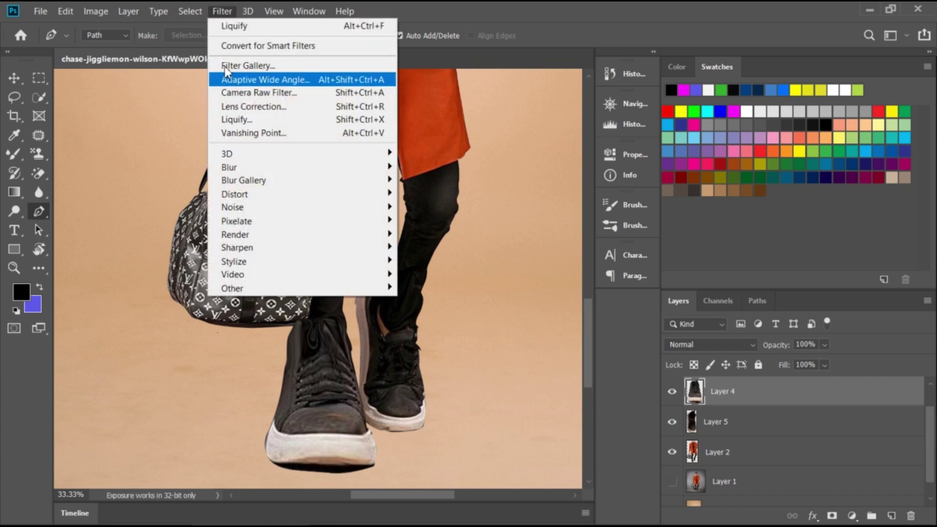
{"action": "left_click", "coordinate": [272, 120]}
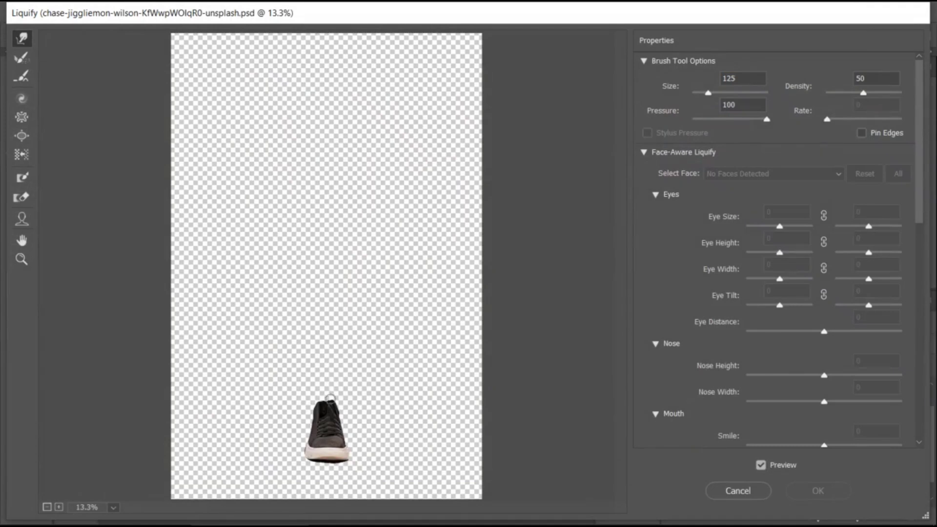
{"action": "key", "text": "ctrl+plus"}
{"action": "key", "text": "ctrl+plus"}
{"action": "left_click_drag", "start_coordinate": [328, 401], "coordinate": [354, 241]}
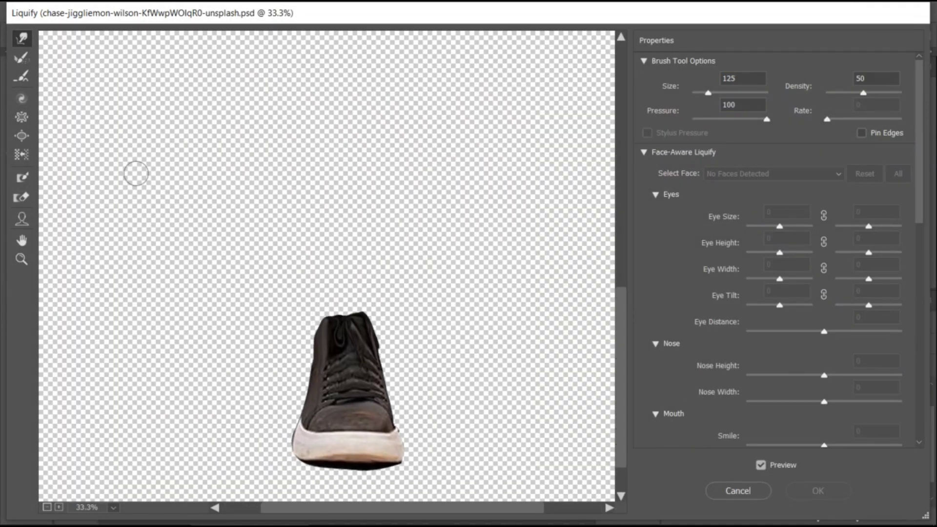
Step: Pinch the shoe top into a tall point with the Pucker tool at size 600
{"action": "left_click", "coordinate": [21, 116]}
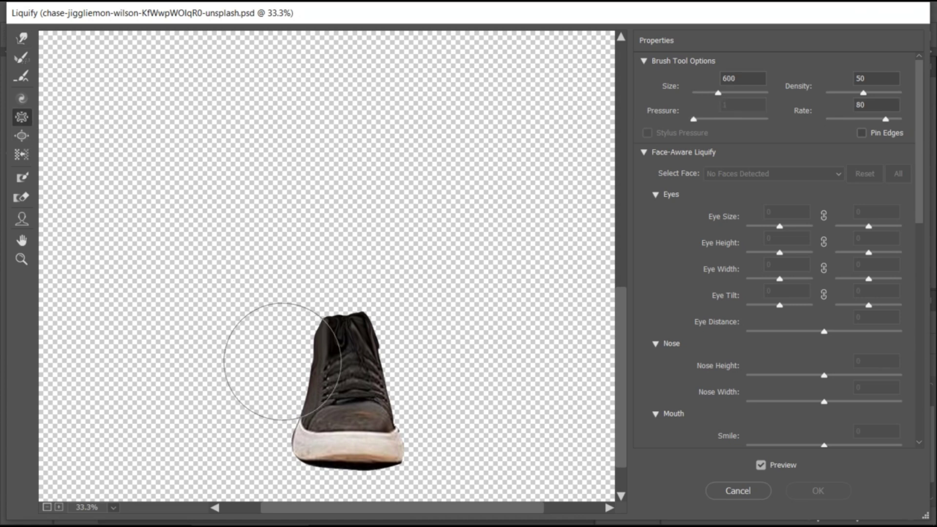
{"action": "left_click_drag", "start_coordinate": [310, 330], "coordinate": [338, 293]}
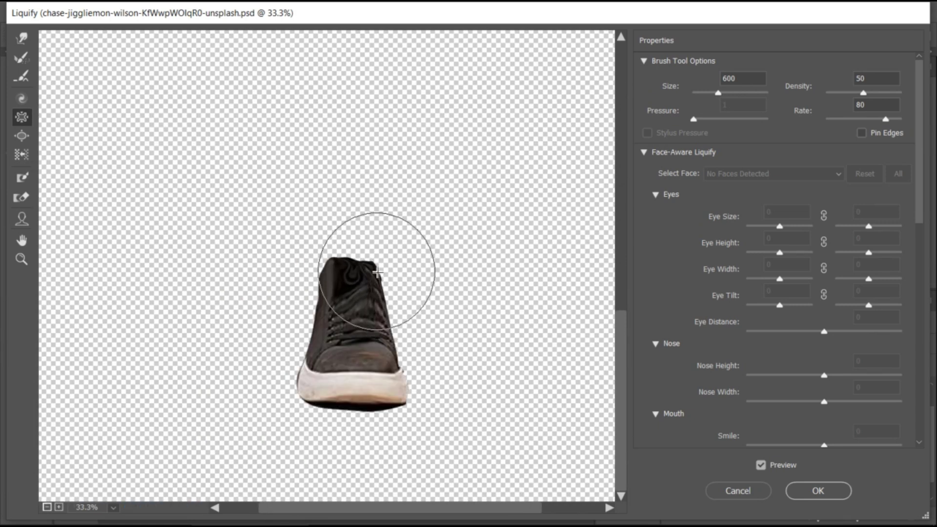
{"action": "key", "text": "ctrl+z"}
{"action": "left_click", "coordinate": [355, 252]}
{"action": "key", "text": "ctrl+z"}
{"action": "mouse_move", "coordinate": [366, 262]}
{"action": "left_mouse_down"}
{"action": "mouse_move", "coordinate": [372, 246]}
{"action": "mouse_move", "coordinate": [344, 227]}
{"action": "left_mouse_up"}
{"action": "key", "text": "ctrl+z"}
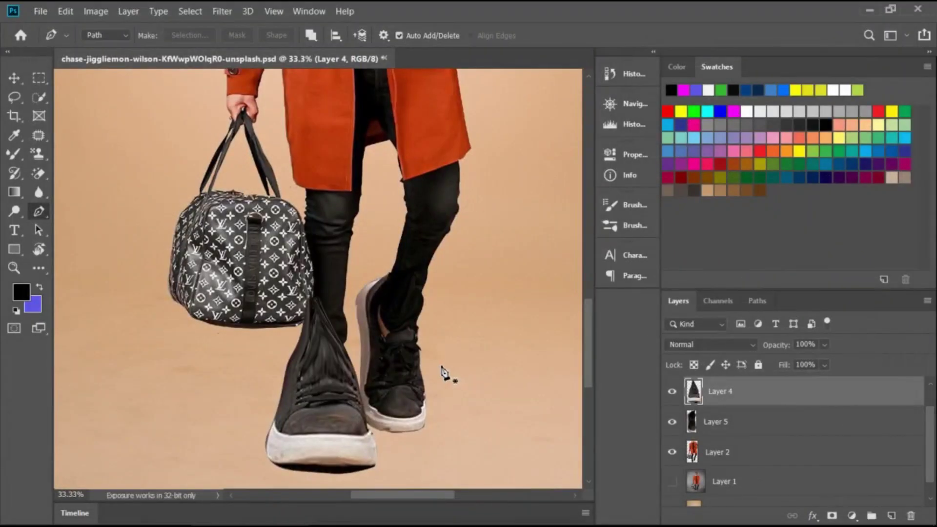
Step: Scale the front shoe to about 93.5% and shift it down-right beneath the trouser leg
{"action": "key", "text": "ctrl+t"}
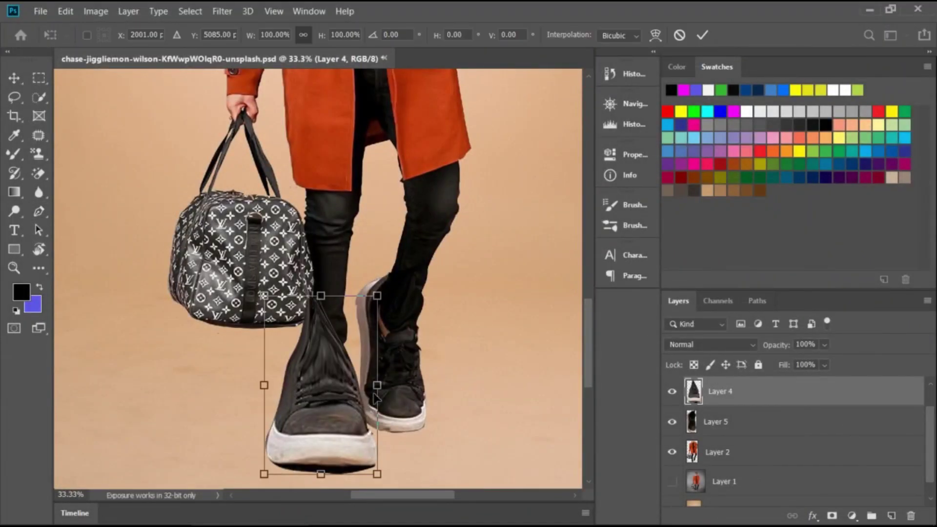
{"action": "left_click_drag", "start_coordinate": [329, 398], "coordinate": [340, 400]}
{"action": "left_click_drag", "start_coordinate": [389, 472], "coordinate": [381, 461]}
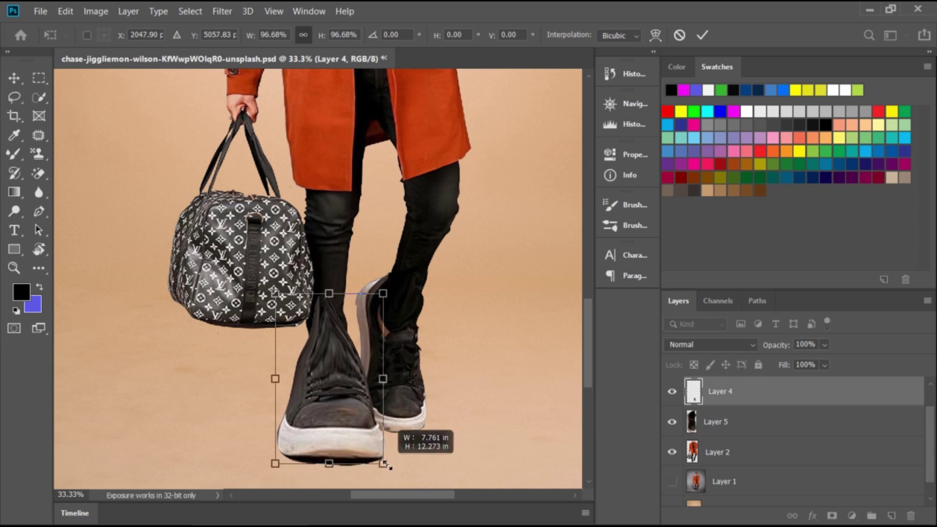
{"action": "left_click_drag", "start_coordinate": [357, 421], "coordinate": [362, 430]}
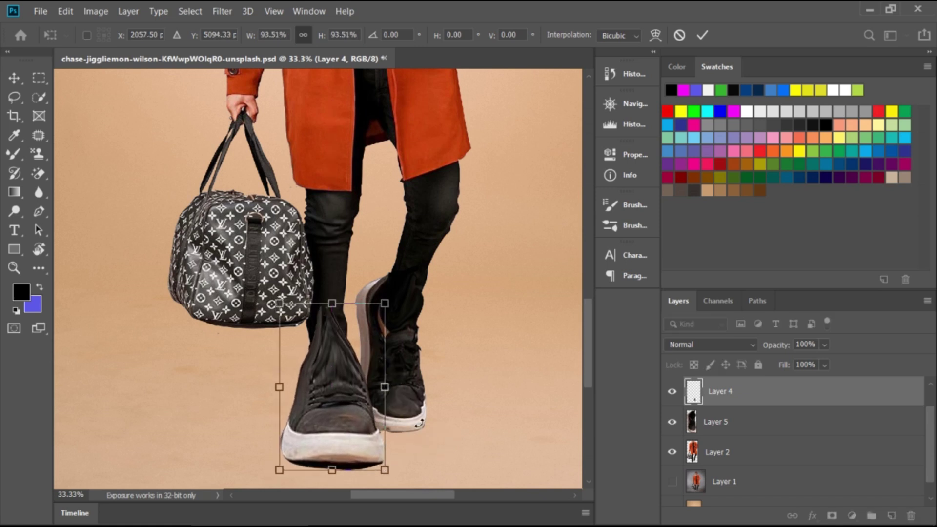
{"action": "key", "text": "p"}
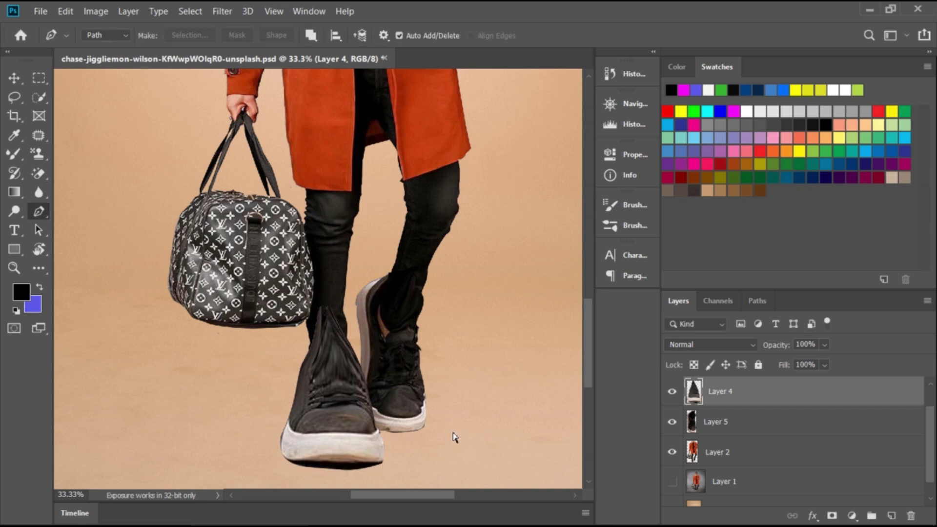
{"action": "key", "text": "ctrl+plus"}
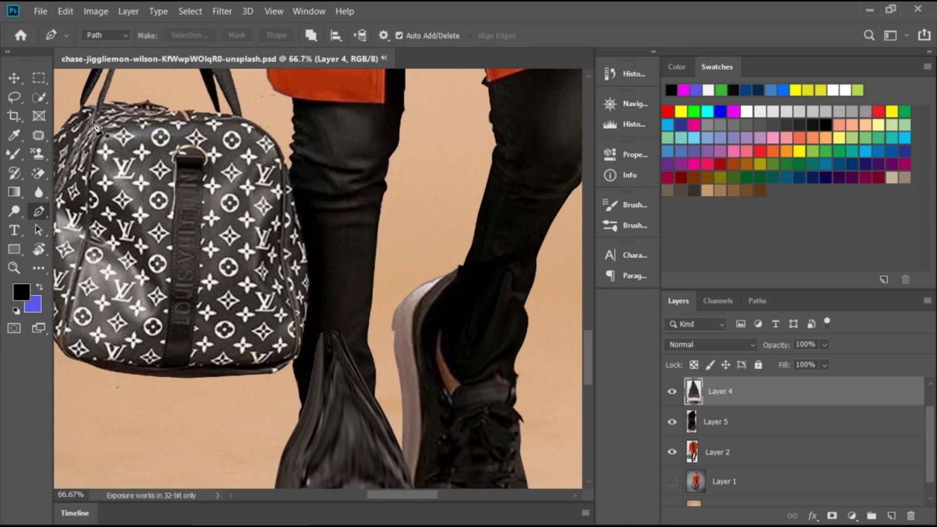
Step: Erase the front shoe's pointed tip where it overlaps the trouser leg, undoing stray strokes
{"action": "right_click", "coordinate": [42, 174]}
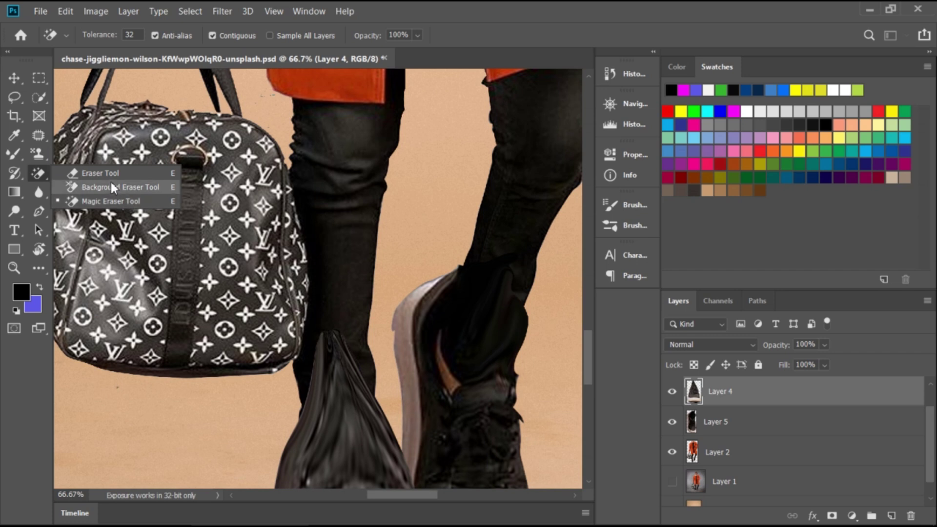
{"action": "left_click", "coordinate": [110, 181]}
{"action": "key", "text": "shift+e"}
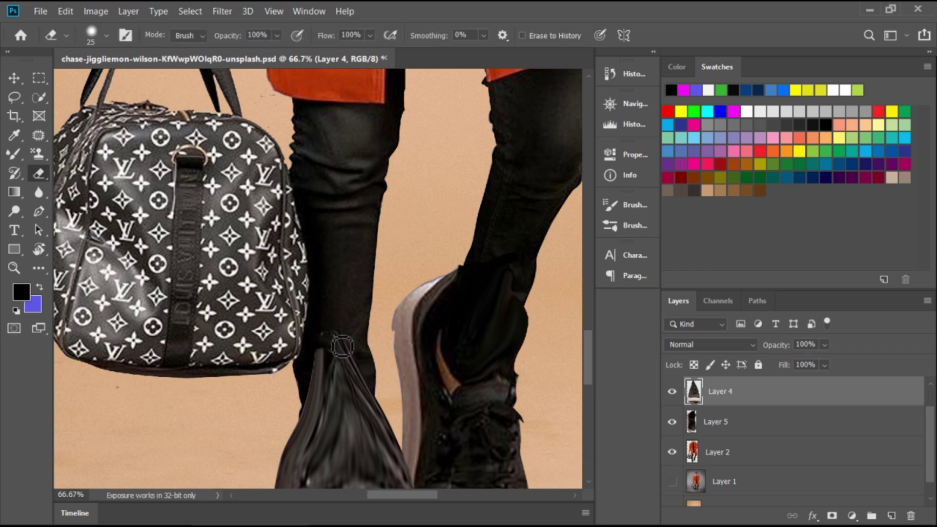
{"action": "mouse_move", "coordinate": [337, 344]}
{"action": "left_mouse_down"}
{"action": "mouse_move", "coordinate": [326, 349]}
{"action": "mouse_move", "coordinate": [348, 364]}
{"action": "mouse_move", "coordinate": [286, 387]}
{"action": "mouse_move", "coordinate": [360, 372]}
{"action": "mouse_move", "coordinate": [310, 395]}
{"action": "mouse_move", "coordinate": [313, 415]}
{"action": "mouse_move", "coordinate": [352, 393]}
{"action": "mouse_move", "coordinate": [330, 399]}
{"action": "mouse_move", "coordinate": [370, 406]}
{"action": "mouse_move", "coordinate": [372, 415]}
{"action": "mouse_move", "coordinate": [344, 406]}
{"action": "mouse_move", "coordinate": [323, 417]}
{"action": "mouse_move", "coordinate": [360, 423]}
{"action": "mouse_move", "coordinate": [313, 429]}
{"action": "mouse_move", "coordinate": [412, 424]}
{"action": "mouse_move", "coordinate": [337, 430]}
{"action": "mouse_move", "coordinate": [273, 451]}
{"action": "mouse_move", "coordinate": [400, 441]}
{"action": "mouse_move", "coordinate": [385, 438]}
{"action": "left_mouse_up"}
{"action": "key", "text": "ctrl+z"}
{"action": "key", "text": "ctrl+z"}
{"action": "key", "text": "ctrl+z"}
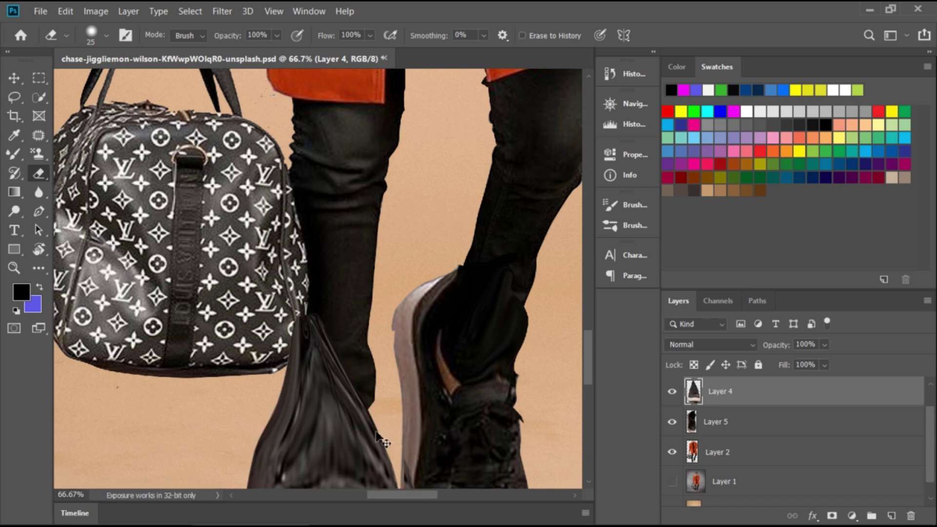
{"action": "key", "text": "ctrl+z"}
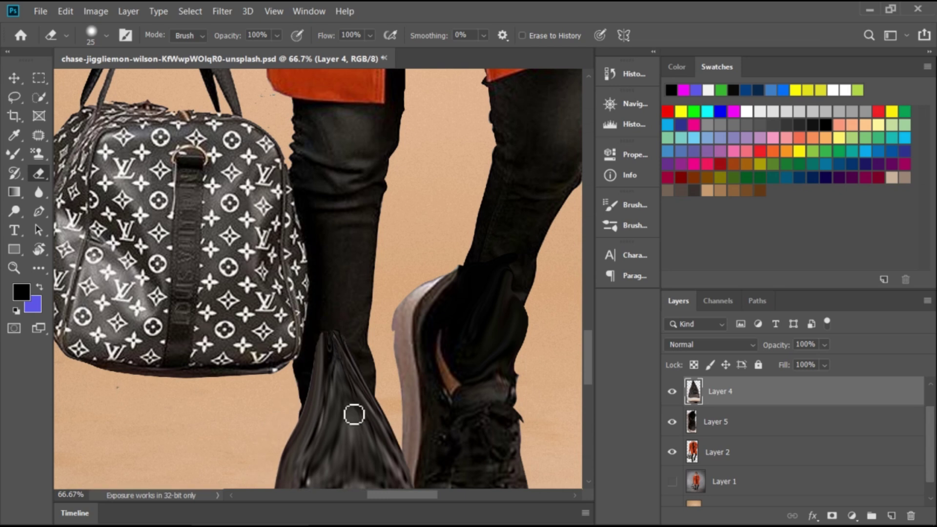
{"action": "key", "text": "ctrl+z"}
{"action": "mouse_move", "coordinate": [327, 365]}
{"action": "left_mouse_down"}
{"action": "mouse_move", "coordinate": [321, 385]}
{"action": "mouse_move", "coordinate": [355, 380]}
{"action": "left_mouse_up"}
{"action": "mouse_move", "coordinate": [346, 350]}
{"action": "left_mouse_down"}
{"action": "mouse_move", "coordinate": [360, 370]}
{"action": "mouse_move", "coordinate": [358, 347]}
{"action": "mouse_move", "coordinate": [303, 409]}
{"action": "left_mouse_up"}
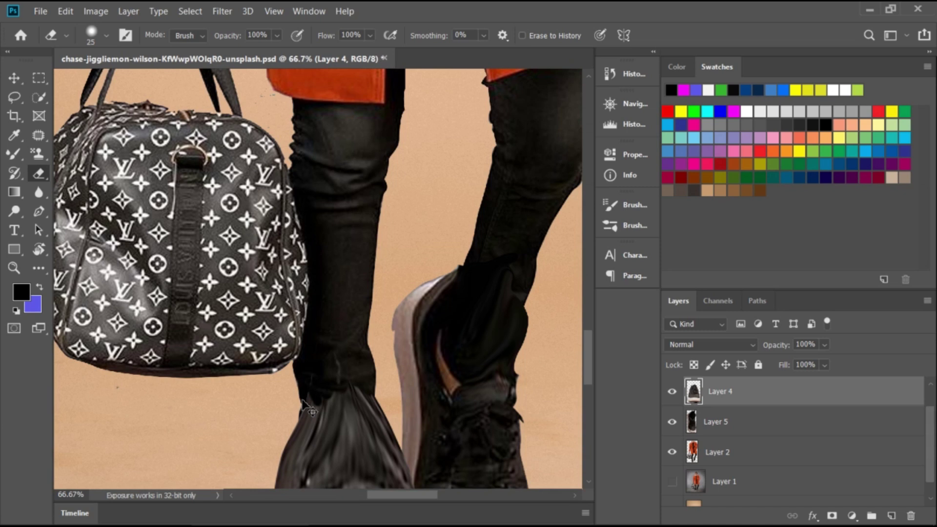
{"action": "key", "text": "ctrl+minus"}
{"action": "key", "text": "ctrl+minus"}
{"action": "key", "text": "ctrl+minus"}
{"action": "key", "text": "ctrl+minus"}
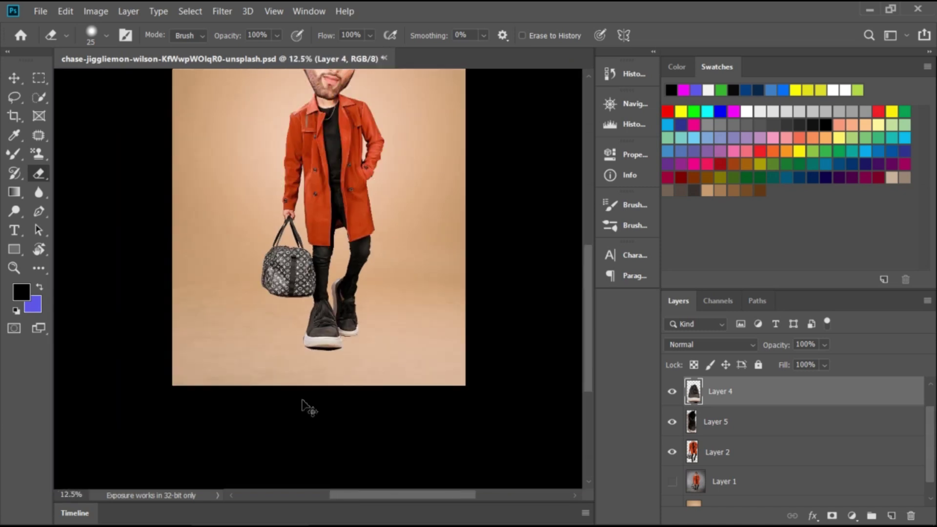
{"action": "key", "text": "ctrl+minus"}
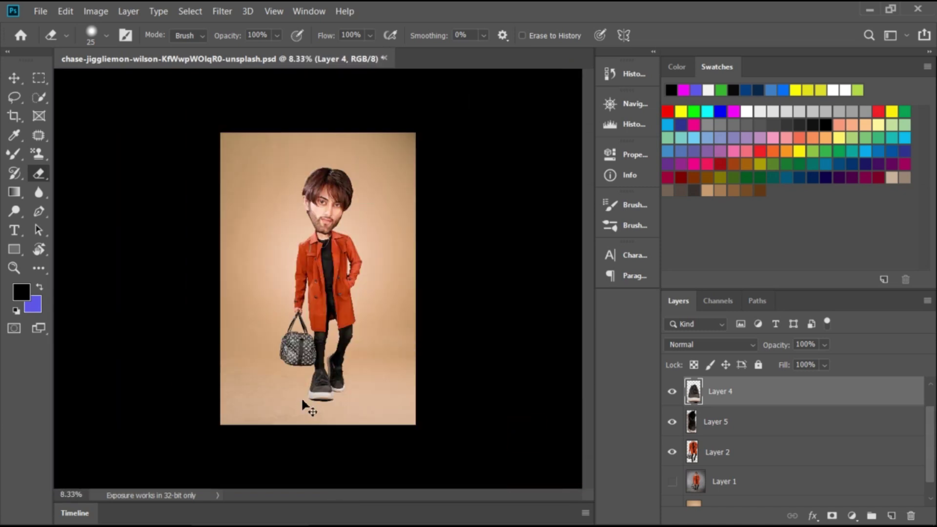
{"action": "key", "text": "ctrl+plus"}
{"action": "key", "text": "ctrl+plus"}
{"action": "key", "text": "ctrl+minus"}
{"action": "key", "text": "ctrl+plus"}
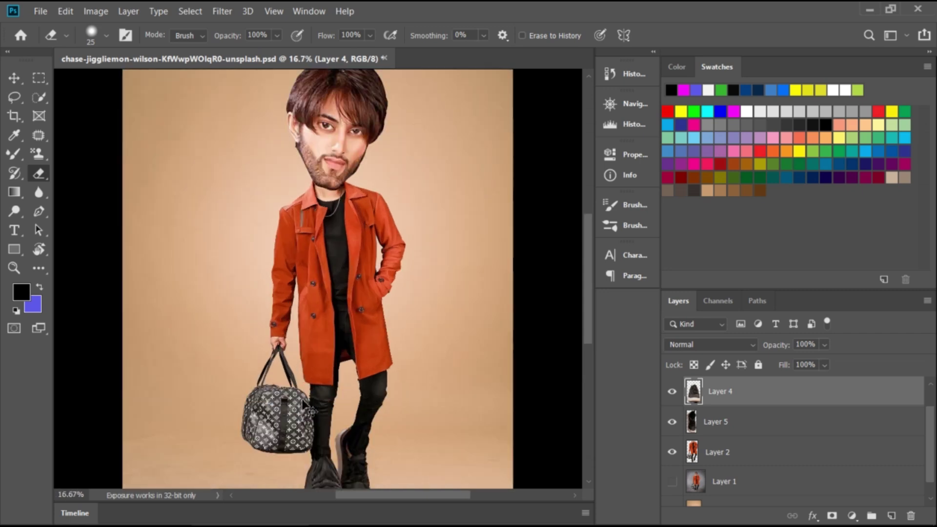
{"action": "key", "text": "ctrl+minus"}
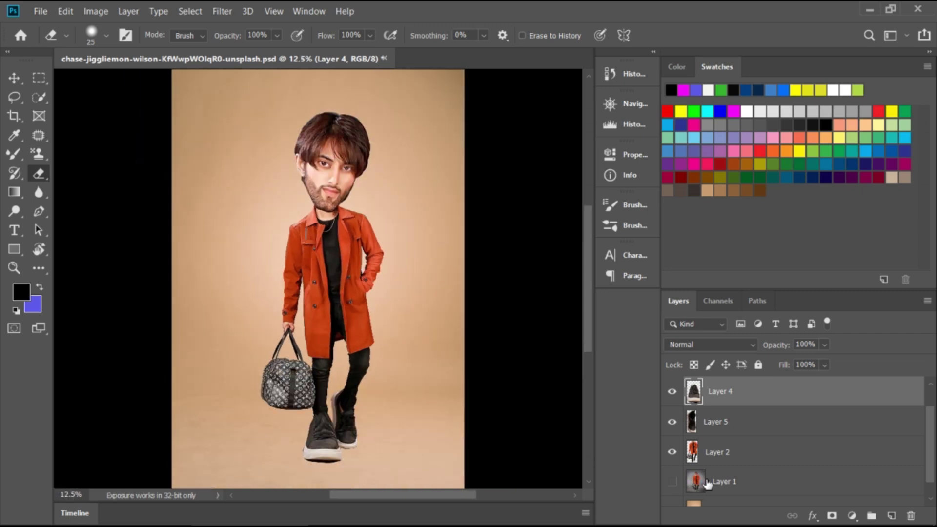
{"action": "left_click", "coordinate": [720, 460]}
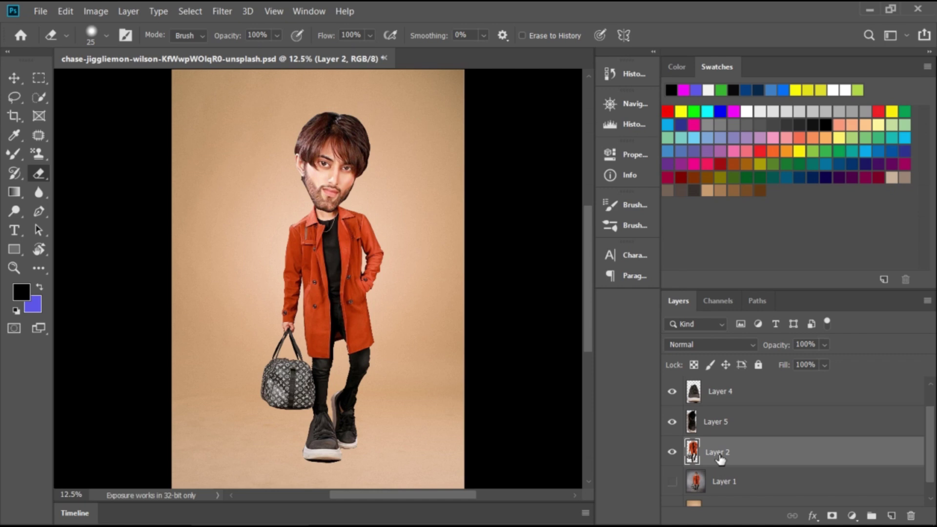
{"action": "left_click", "coordinate": [732, 396]}
{"action": "scroll", "coordinate": [727, 404], "scroll_direction": "up", "scroll_amount": 1}
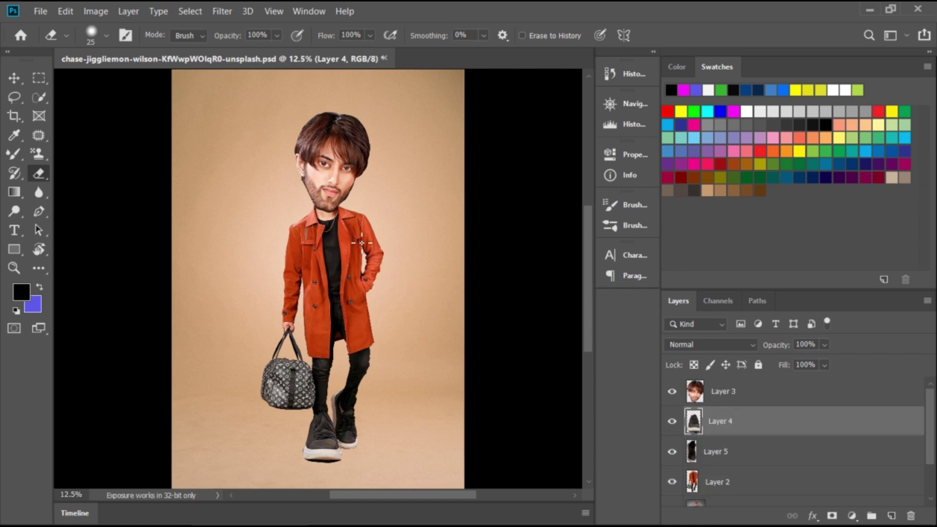
{"action": "left_click", "coordinate": [739, 397]}
{"action": "key", "text": "ctrl+t"}
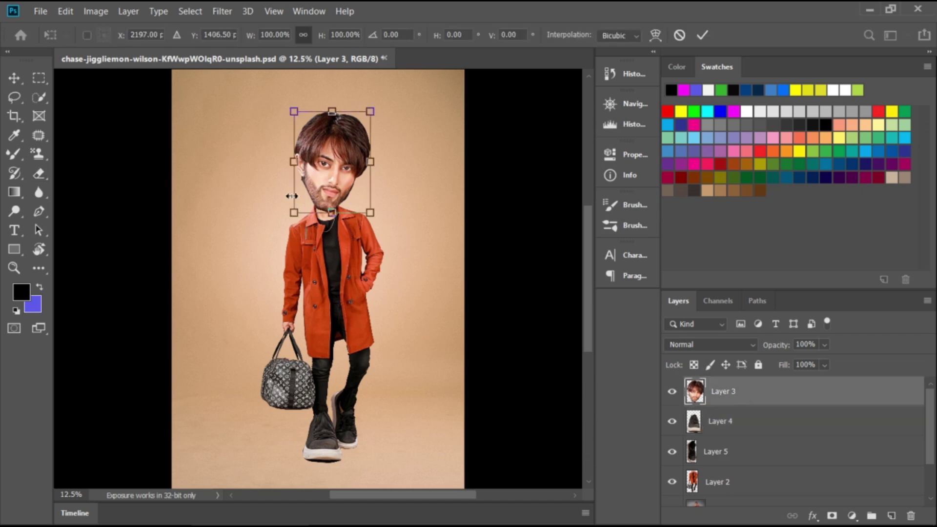
{"action": "left_click_drag", "start_coordinate": [376, 221], "coordinate": [386, 236]}
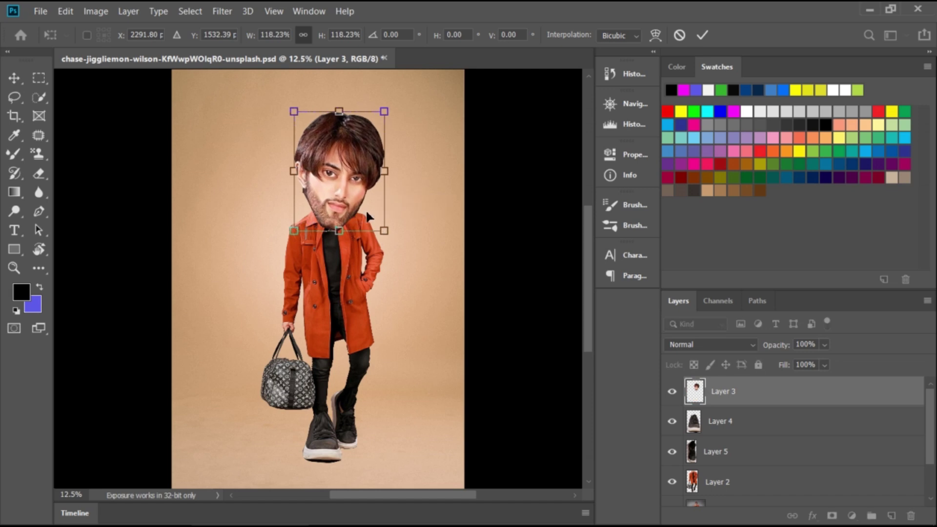
{"action": "left_click_drag", "start_coordinate": [364, 206], "coordinate": [356, 190]}
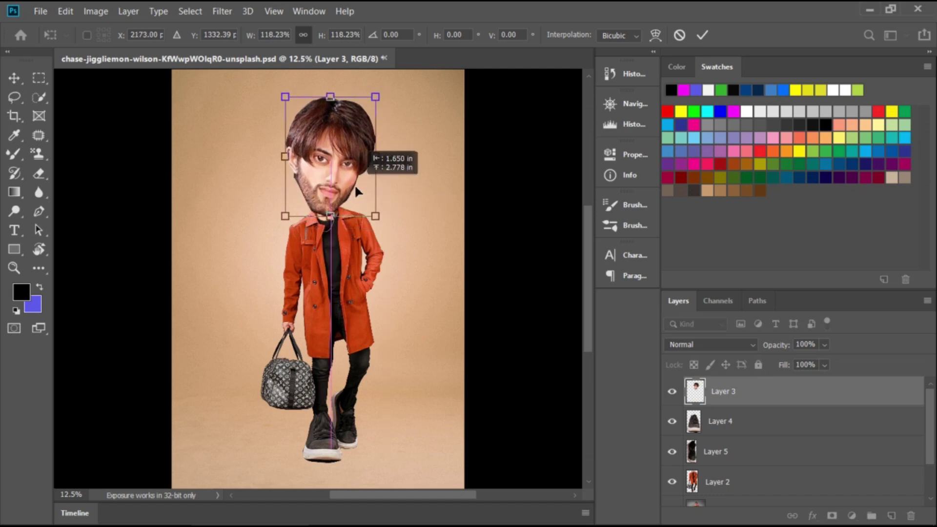
{"action": "left_click_drag", "start_coordinate": [356, 191], "coordinate": [378, 209]}
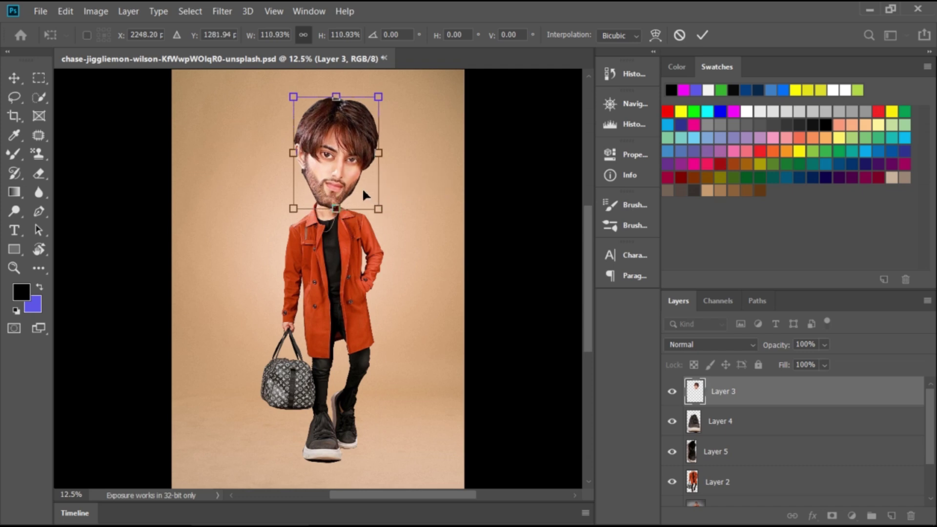
{"action": "key", "text": "ctrl+z"}
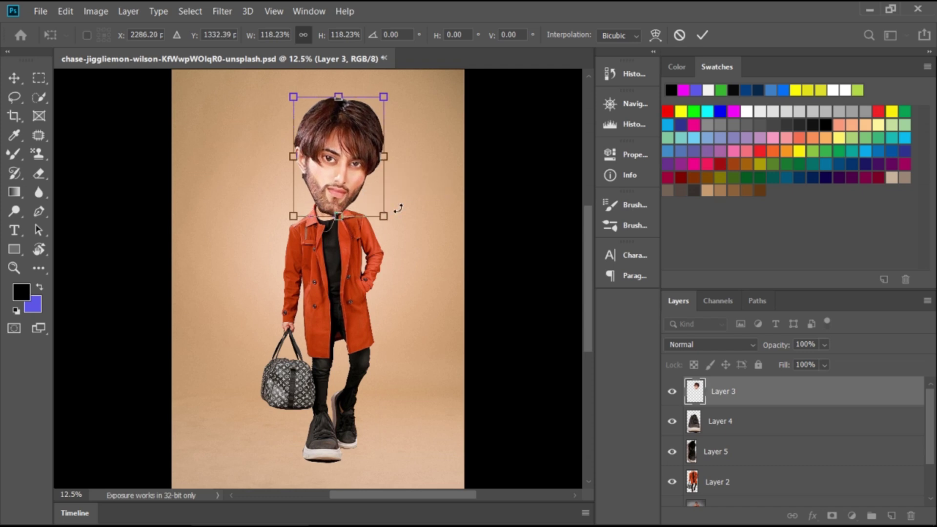
{"action": "key", "text": "Escape"}
{"action": "key", "text": "e"}
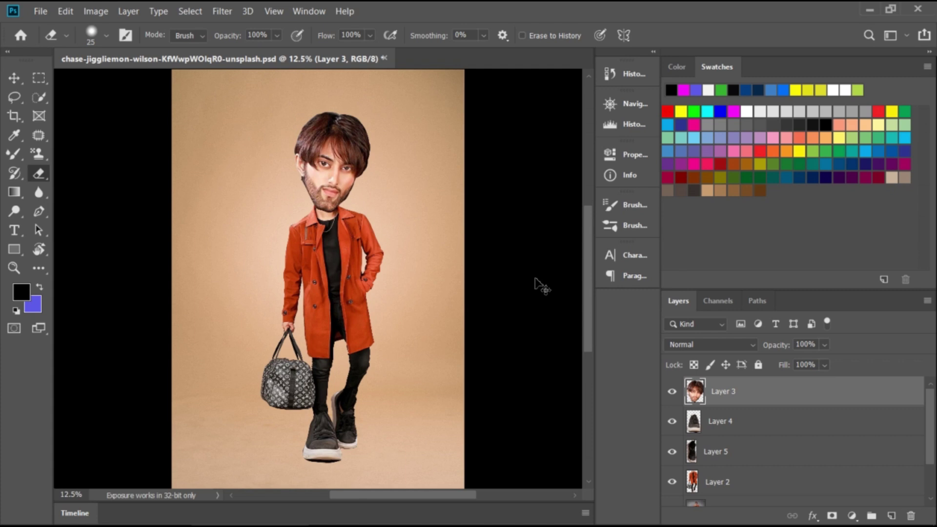
Step: Group Layers 4, 5 and 2 into Group 1
{"action": "left_click", "coordinate": [724, 422]}
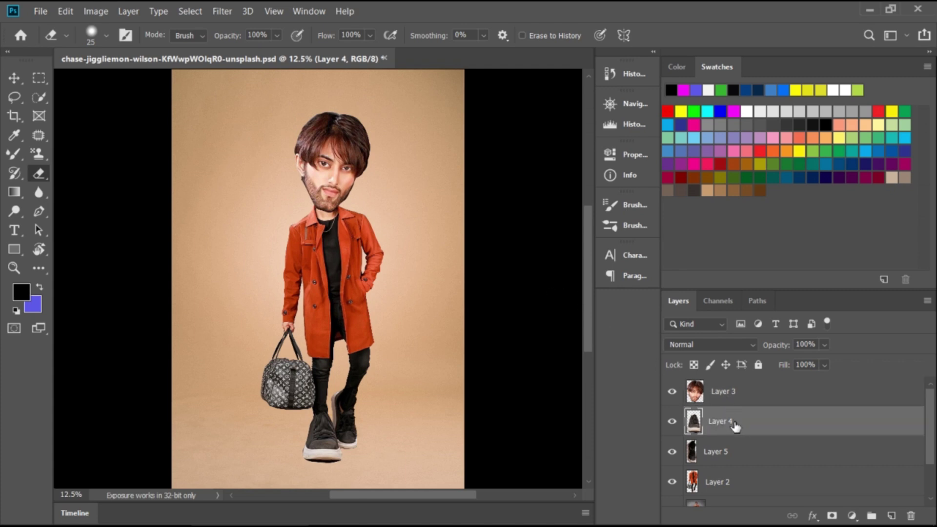
{"action": "left_click", "coordinate": [735, 450]}
{"action": "left_click", "coordinate": [753, 433]}
{"action": "left_click", "coordinate": [754, 450], "text": "shift"}
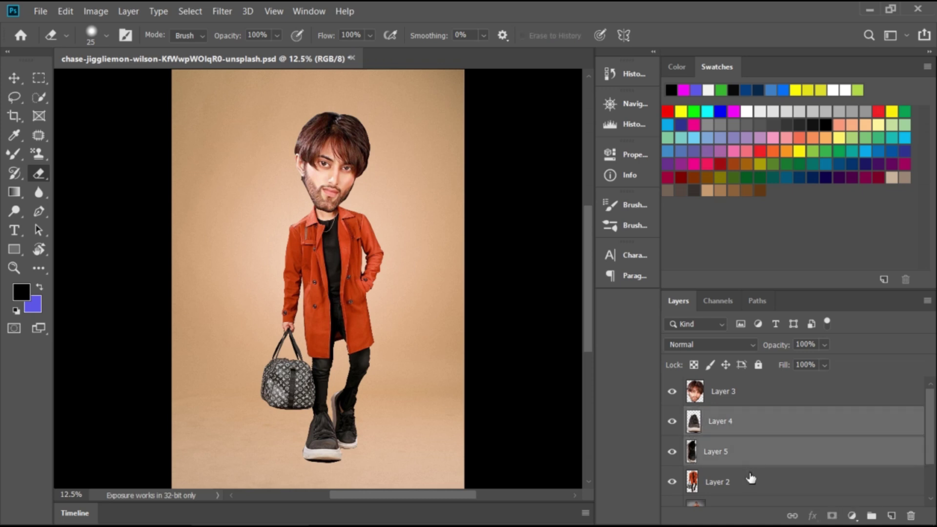
{"action": "left_click", "coordinate": [751, 477], "text": "shift"}
{"action": "key", "text": "ctrl+g"}
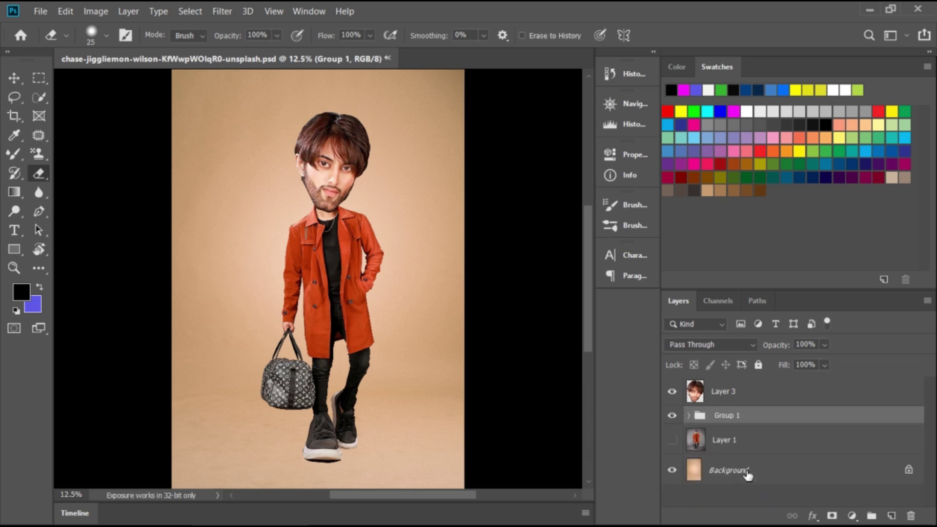
Step: Scale the body group to about 89% and position it beneath the head
{"action": "key", "text": "ctrl+t"}
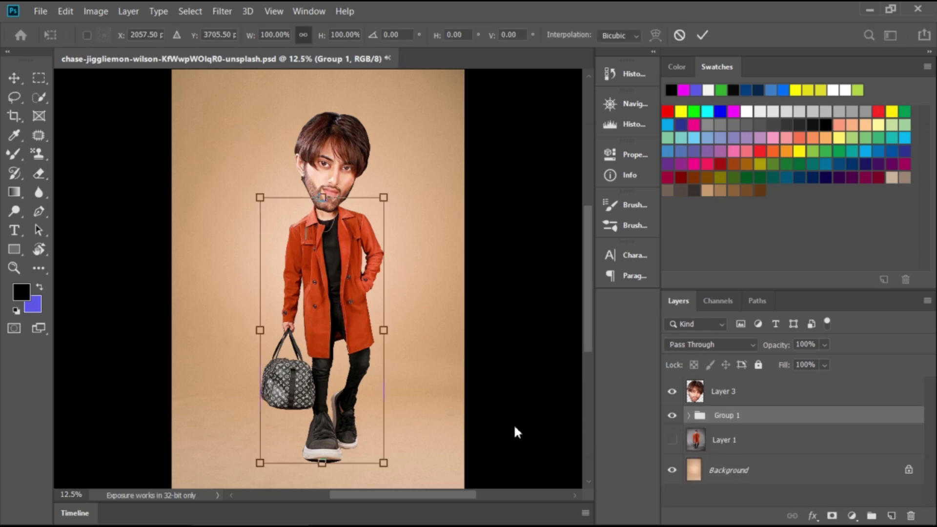
{"action": "left_click_drag", "start_coordinate": [384, 463], "coordinate": [358, 408]}
{"action": "left_click_drag", "start_coordinate": [317, 384], "coordinate": [327, 409]}
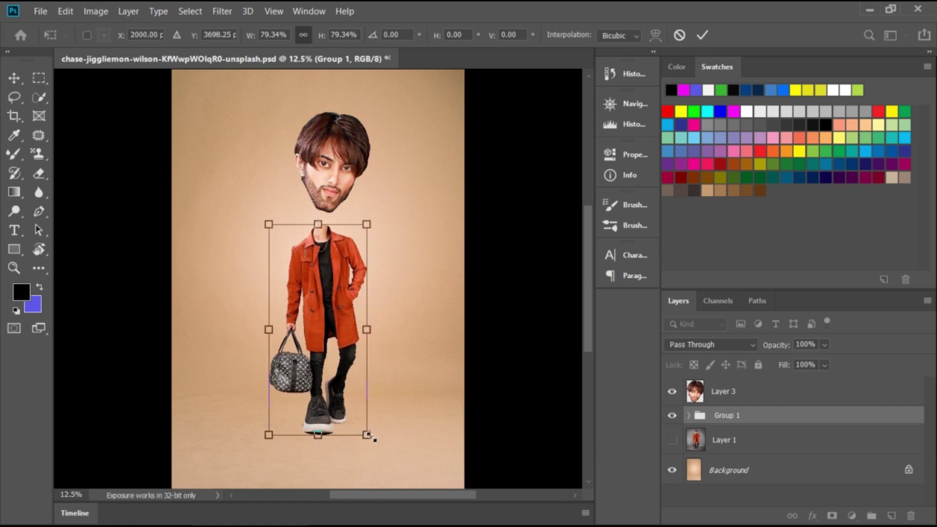
{"action": "left_click_drag", "start_coordinate": [367, 435], "coordinate": [386, 455]}
{"action": "left_click_drag", "start_coordinate": [350, 412], "coordinate": [345, 400]}
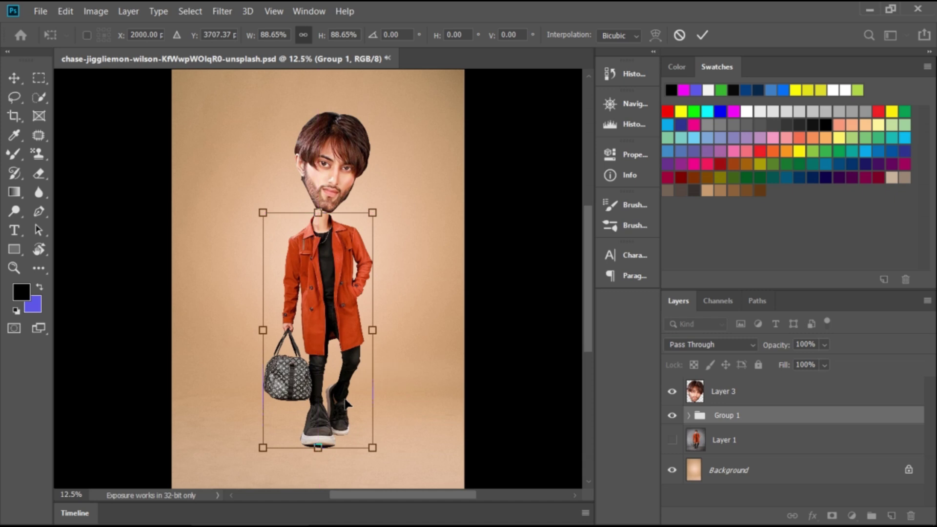
{"action": "key", "text": "Return"}
Step: Select the head layer, Layer 3, and begin a Free Transform on it
{"action": "key", "text": "e"}
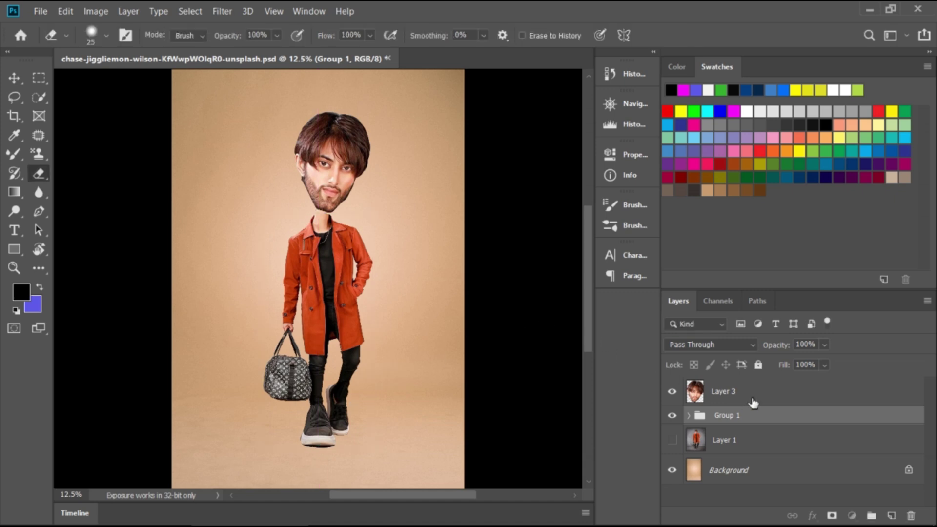
{"action": "left_click", "coordinate": [749, 399]}
{"action": "key", "text": "ctrl+plus"}
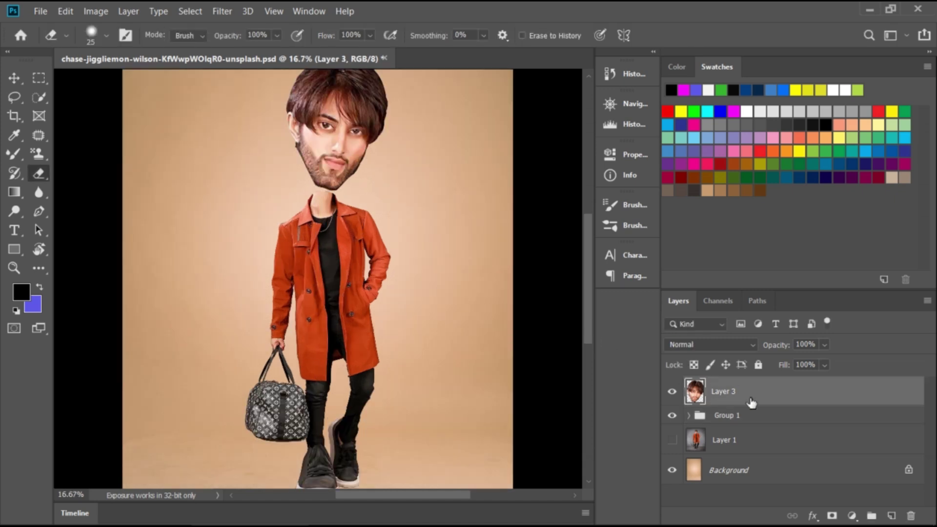
{"action": "key", "text": "ctrl+t"}
Step: Enlarge the head to about 106% and lower it onto the neck
{"action": "left_click_drag", "start_coordinate": [360, 163], "coordinate": [343, 169]}
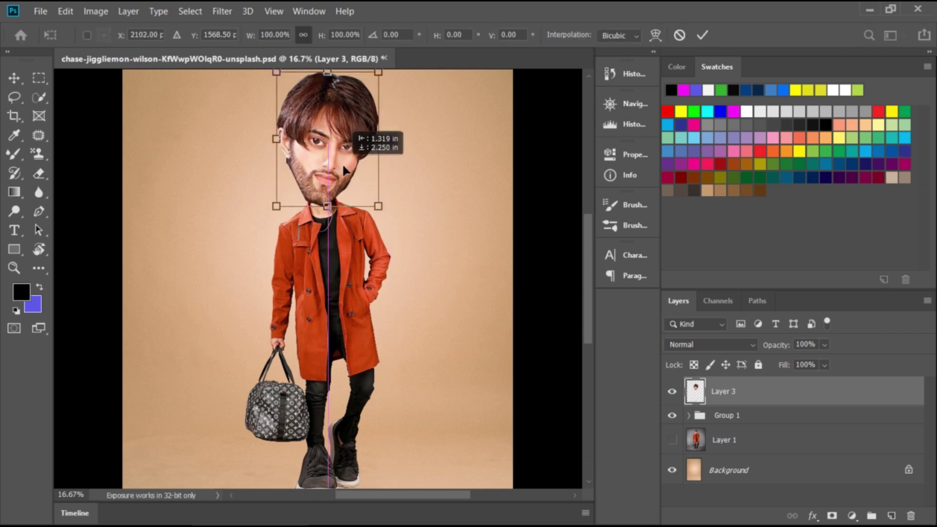
{"action": "left_click_drag", "start_coordinate": [377, 207], "coordinate": [384, 213]}
{"action": "left_click_drag", "start_coordinate": [351, 186], "coordinate": [359, 179]}
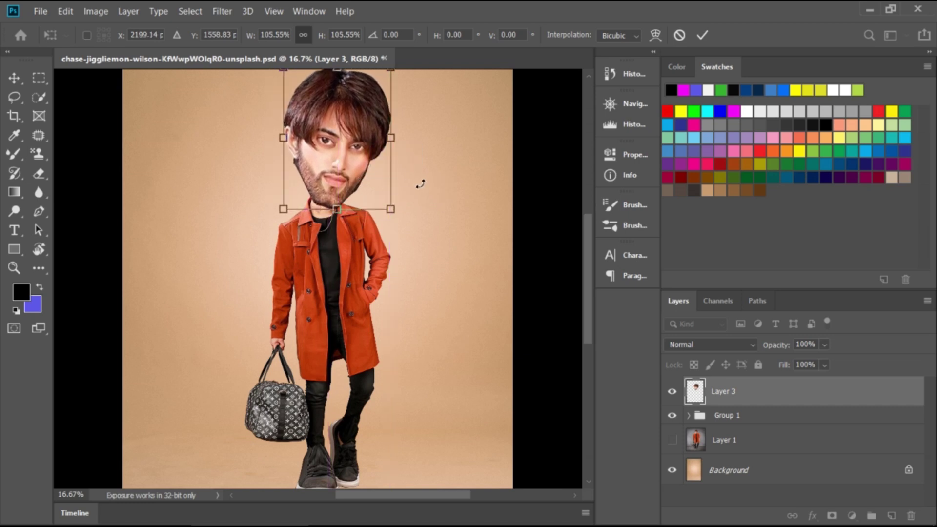
{"action": "key", "text": "ctrl+plus"}
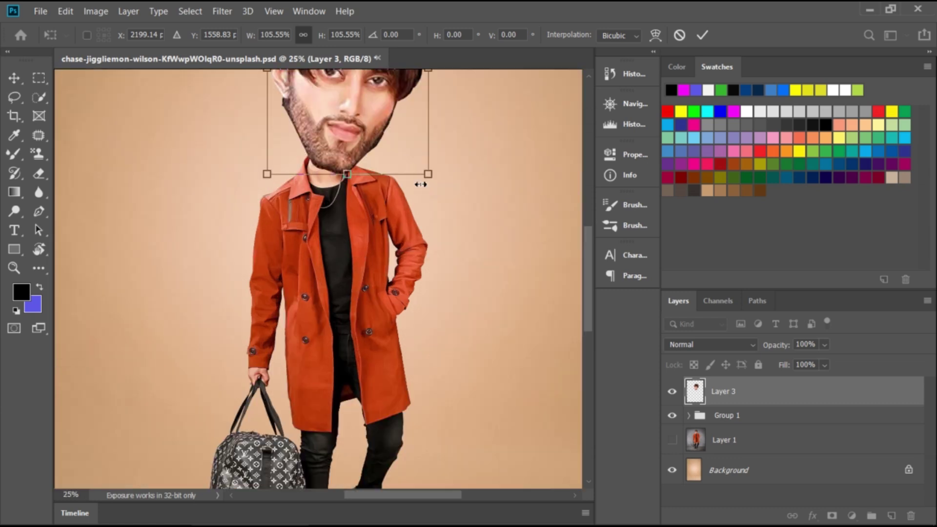
{"action": "left_click_drag", "start_coordinate": [442, 224], "coordinate": [364, 269]}
{"action": "mouse_move", "coordinate": [318, 189]}
{"action": "left_mouse_down"}
{"action": "mouse_move", "coordinate": [327, 251]}
{"action": "mouse_move", "coordinate": [320, 249]}
{"action": "left_mouse_up"}
{"action": "key", "text": "Return"}
Step: Switch back to the Eraser and zoom out to view the whole figure
{"action": "key", "text": "e"}
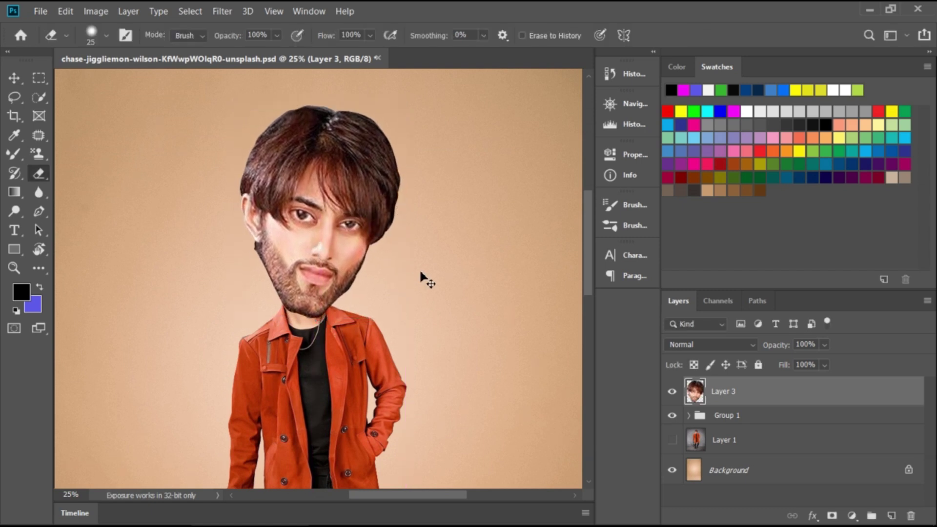
{"action": "key", "text": "ctrl+minus"}
{"action": "key", "text": "ctrl+minus"}
{"action": "key", "text": "ctrl+minus"}
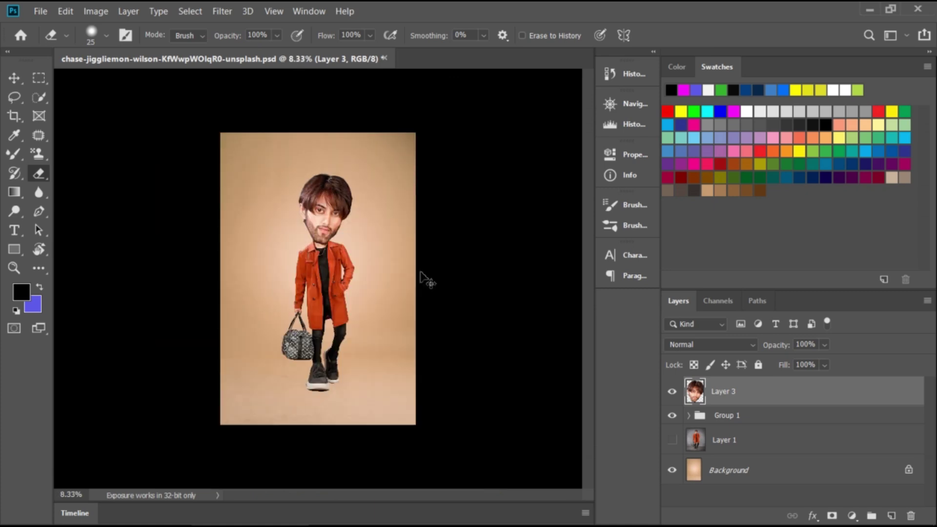
{"action": "key", "text": "ctrl+plus"}
{"action": "key", "text": "ctrl+plus"}
{"action": "key", "text": "ctrl+minus"}
{"action": "key", "text": "ctrl+plus"}
{"action": "key", "text": "ctrl+plus"}
{"action": "key", "text": "ctrl+minus"}
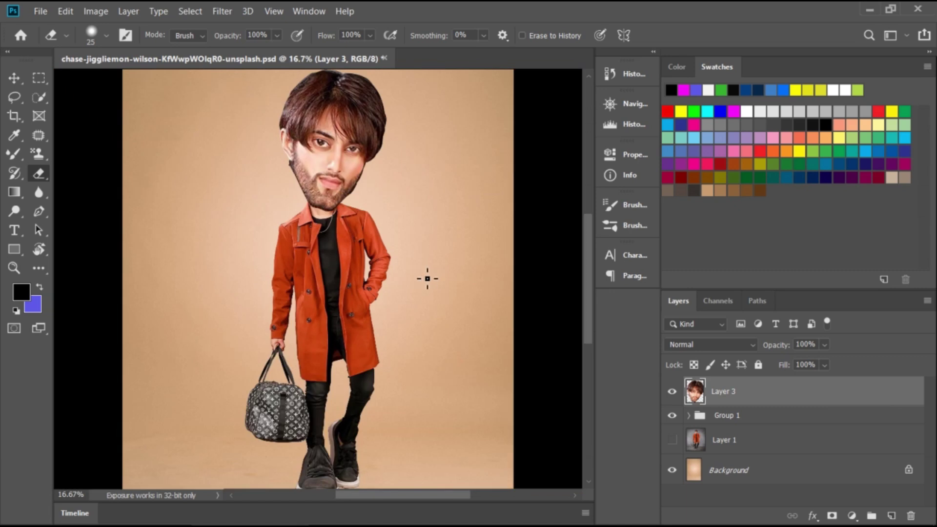
{"action": "key", "text": "ctrl+minus"}
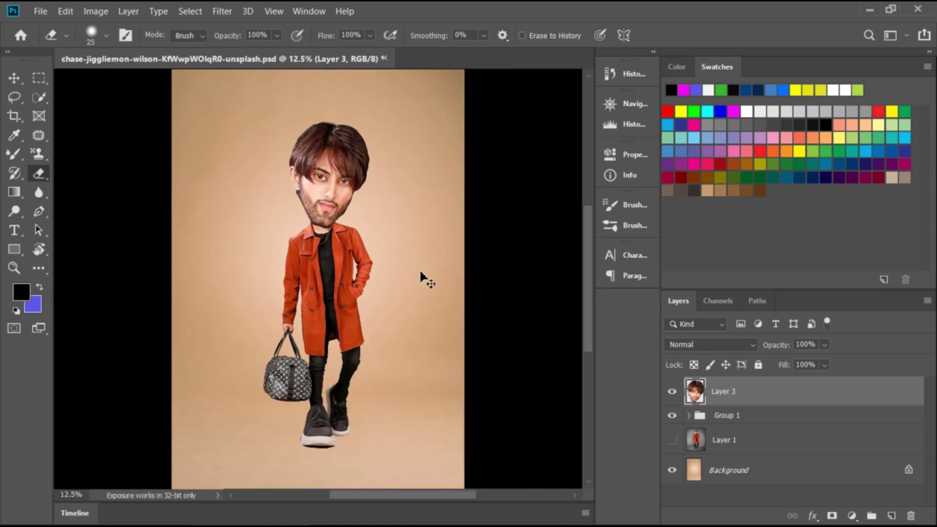
Step: Select Layer 3 together with Group 1 and its body layers
{"action": "key", "text": "ctrl+plus"}
{"action": "key", "text": "ctrl+minus"}
{"action": "right_click", "coordinate": [740, 392]}
{"action": "left_click", "coordinate": [757, 389]}
{"action": "left_click", "coordinate": [749, 417]}
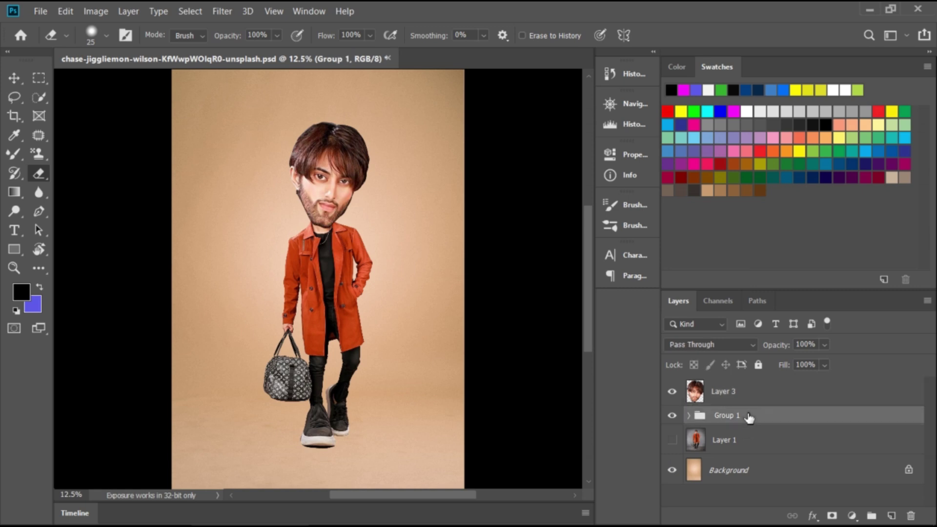
{"action": "left_click", "coordinate": [689, 416]}
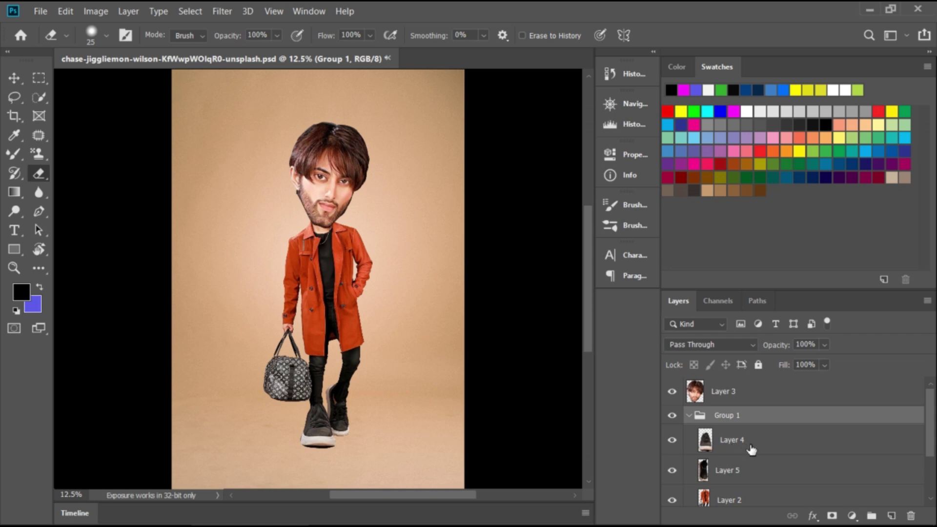
{"action": "left_click", "coordinate": [747, 400]}
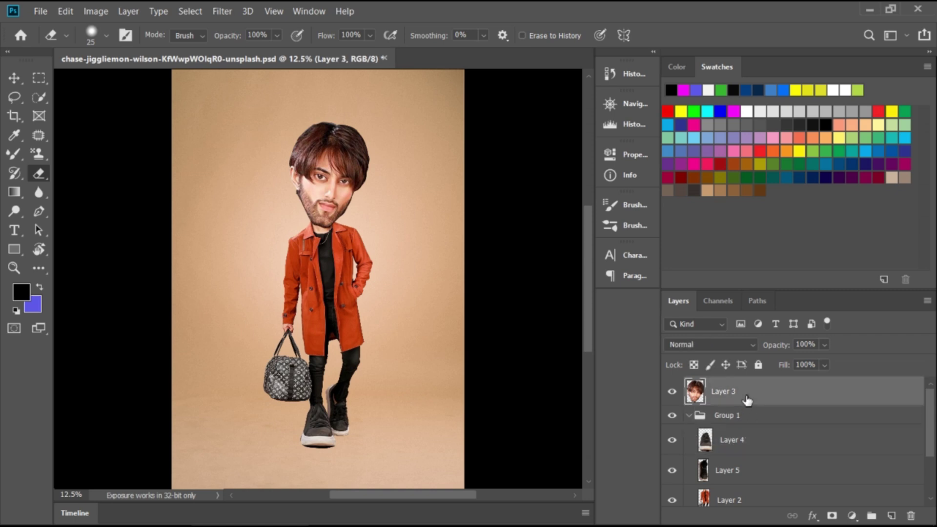
{"action": "left_click", "coordinate": [767, 437], "text": "shift"}
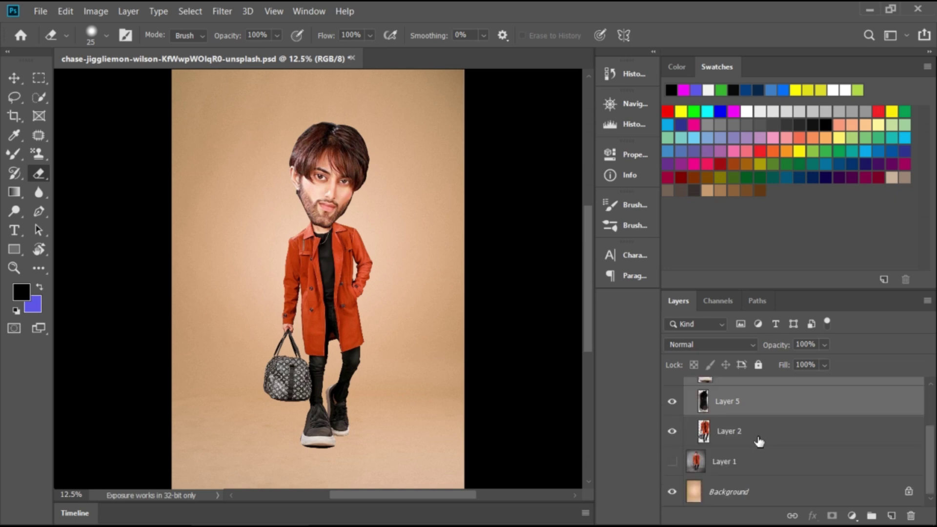
{"action": "left_click", "coordinate": [759, 444]}
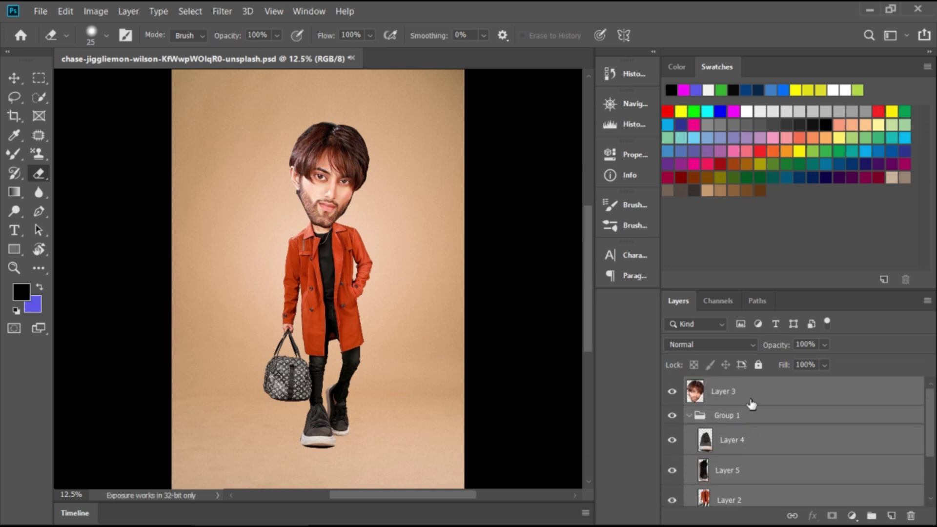
Step: Merge the selected layers into Layer 3, hide Layer 1, and check the Background visibility
{"action": "right_click", "coordinate": [749, 398]}
{"action": "left_click", "coordinate": [659, 420]}
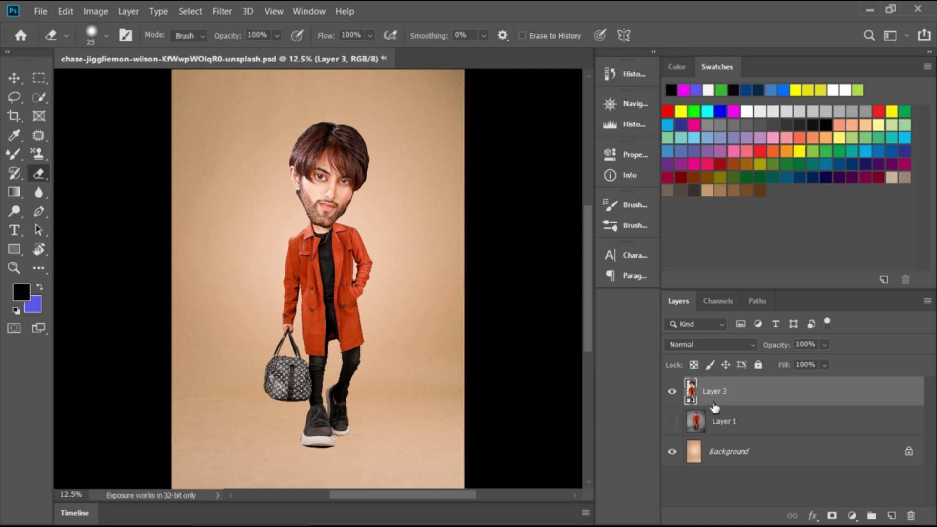
{"action": "left_click", "coordinate": [678, 423]}
{"action": "left_click", "coordinate": [679, 424]}
{"action": "left_click", "coordinate": [671, 453]}
{"action": "left_click", "coordinate": [672, 453]}
Step: Add a Drop Shadow layer style to Layer 3 with Size 18
{"action": "left_click", "coordinate": [852, 516]}
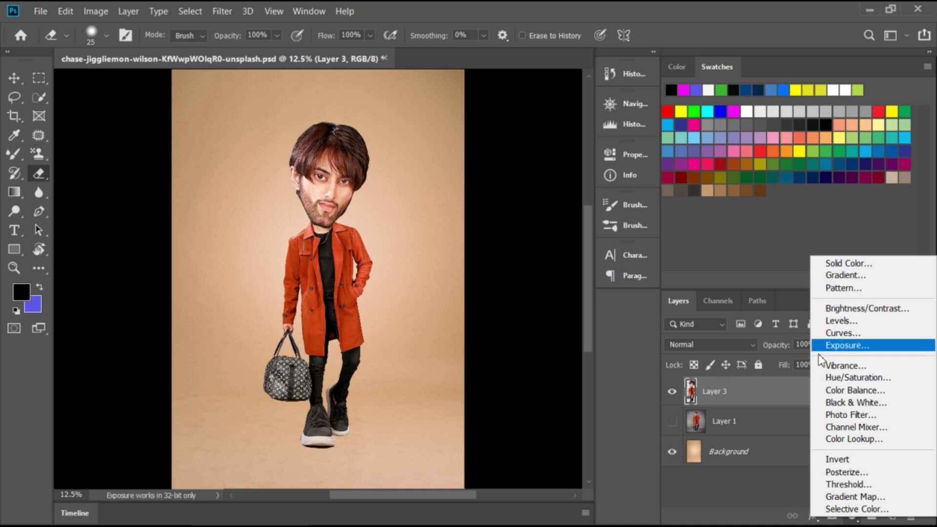
{"action": "left_click", "coordinate": [806, 501]}
{"action": "left_click", "coordinate": [813, 516]}
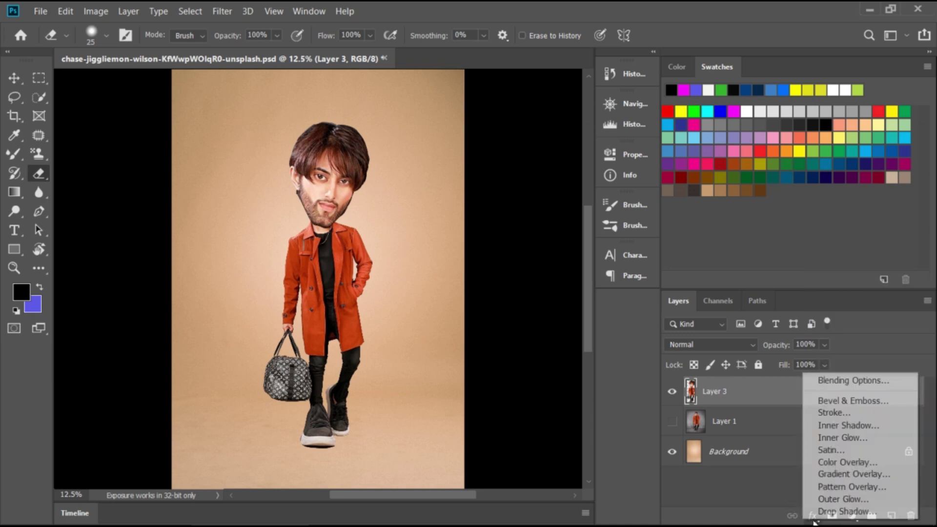
{"action": "left_click", "coordinate": [831, 513]}
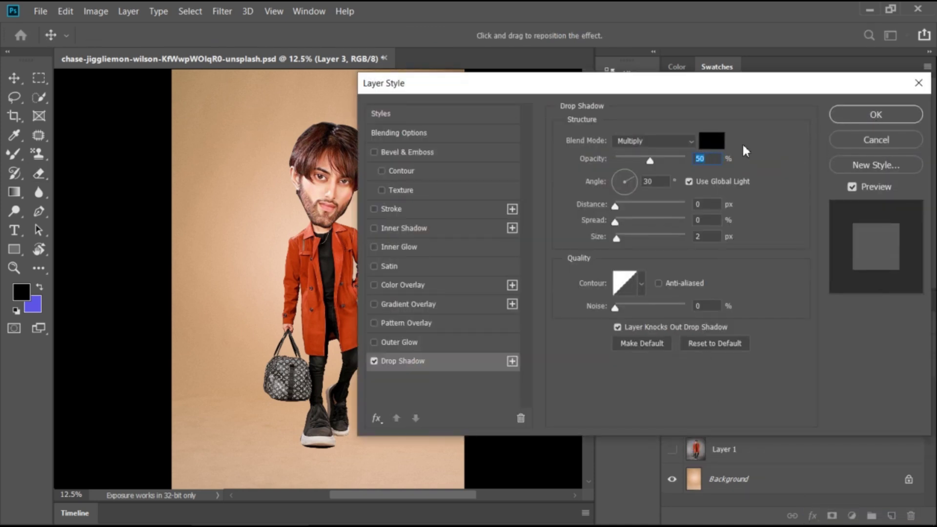
{"action": "left_click", "coordinate": [626, 236]}
{"action": "left_click_drag", "start_coordinate": [622, 236], "coordinate": [622, 236]}
{"action": "left_click", "coordinate": [626, 237]}
{"action": "left_click", "coordinate": [875, 115]}
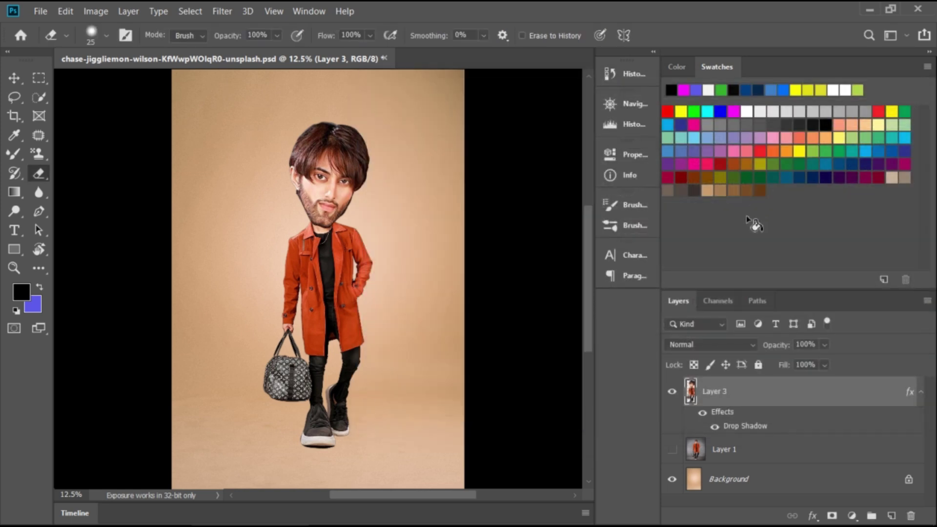
Step: Convert Layer 3's Drop Shadow effect into its own layer, accepting the warning
{"action": "right_click", "coordinate": [749, 428]}
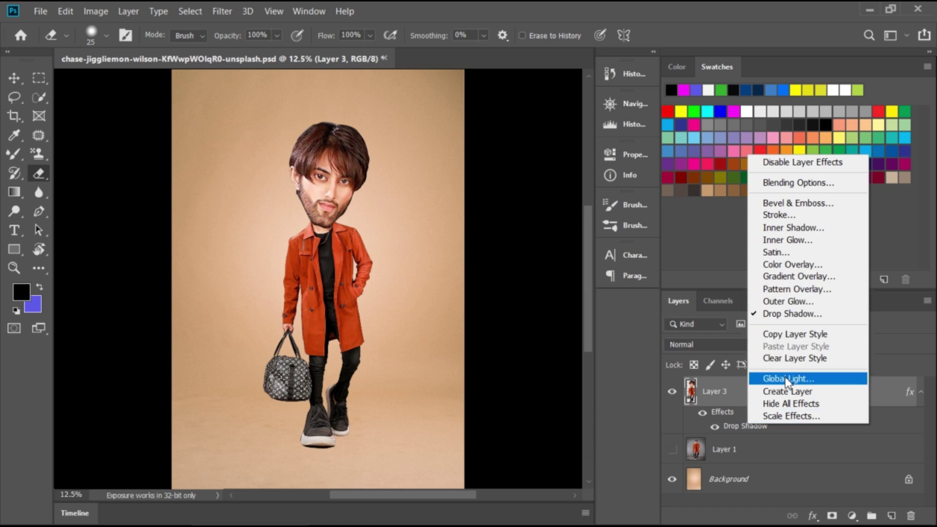
{"action": "left_click", "coordinate": [790, 393]}
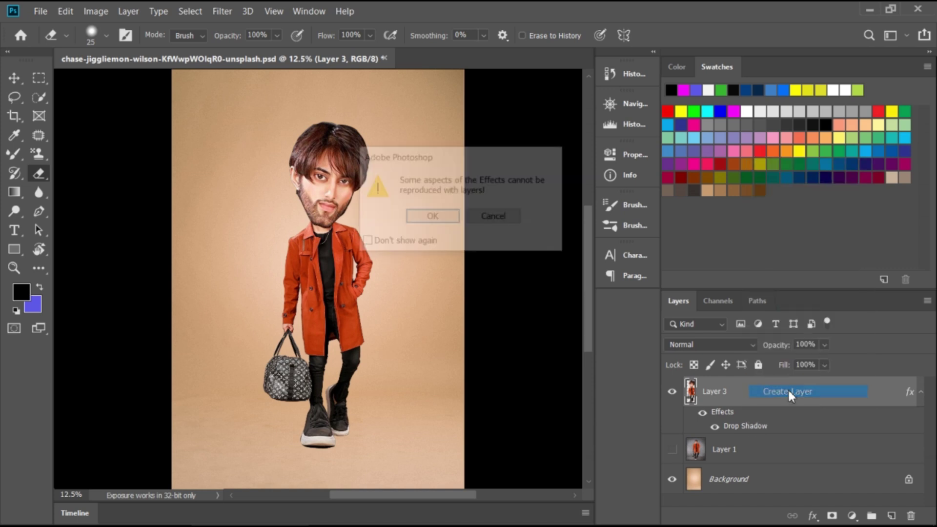
{"action": "left_click", "coordinate": [432, 218]}
Step: Toggle Layer 3's visibility to inspect the shadow, then select the shadow layer
{"action": "left_click", "coordinate": [671, 422]}
{"action": "left_click", "coordinate": [672, 392]}
{"action": "left_click", "coordinate": [675, 394]}
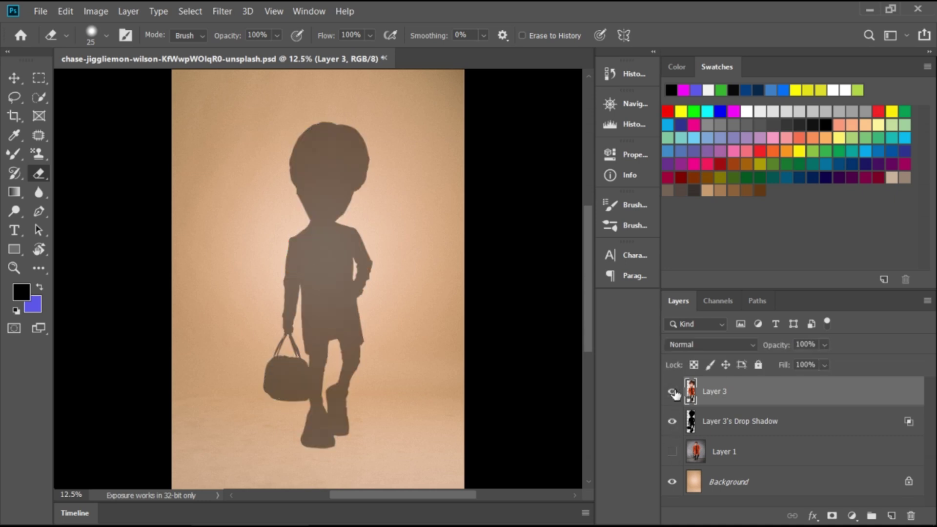
{"action": "left_click", "coordinate": [678, 392]}
{"action": "left_click", "coordinate": [673, 392]}
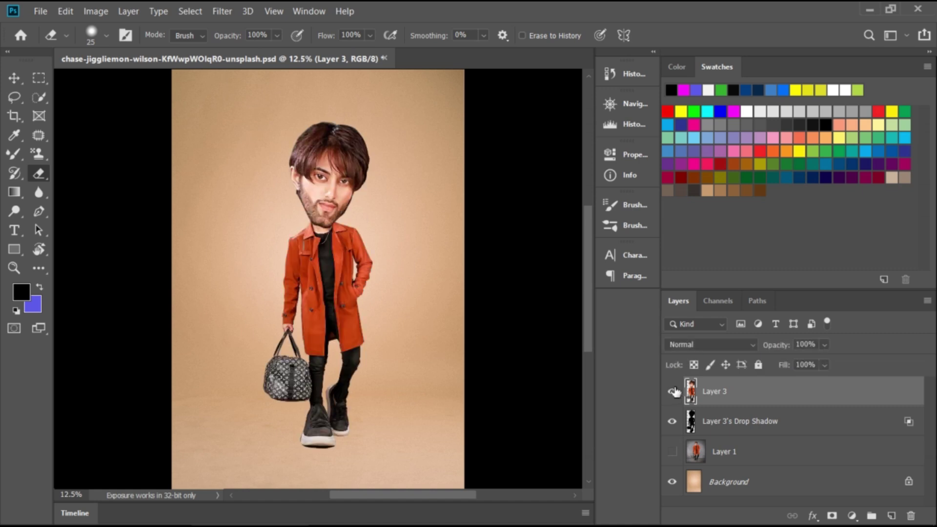
{"action": "left_click", "coordinate": [744, 429]}
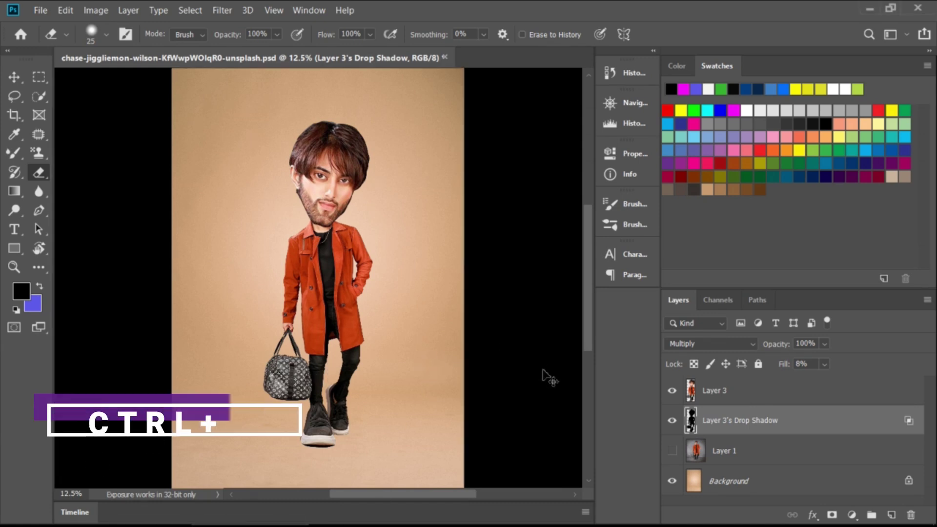
Step: Free-transform the shadow, moving it up and left and enlarging it slightly
{"action": "key", "text": "ctrl+t"}
{"action": "left_click_drag", "start_coordinate": [362, 346], "coordinate": [309, 342]}
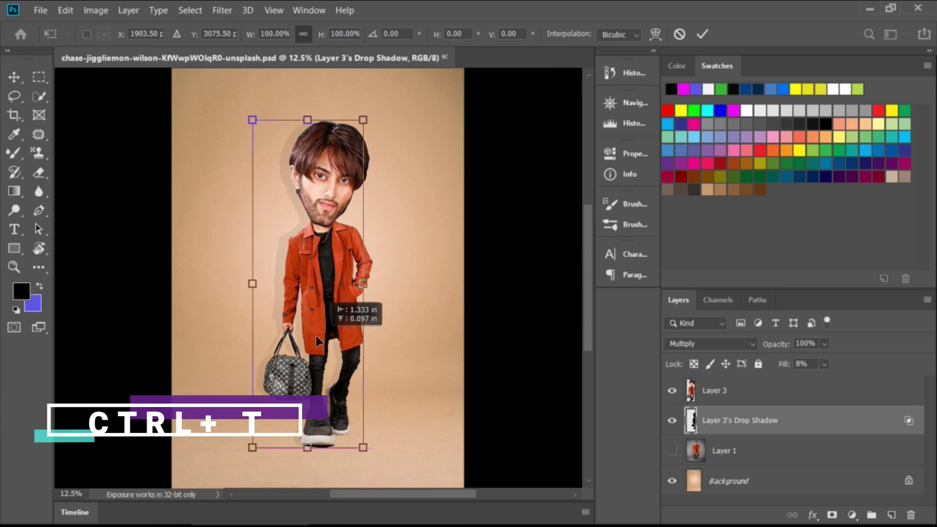
{"action": "mouse_move", "coordinate": [352, 442]}
{"action": "left_mouse_down"}
{"action": "mouse_move", "coordinate": [367, 460]}
{"action": "mouse_move", "coordinate": [356, 436]}
{"action": "left_mouse_up"}
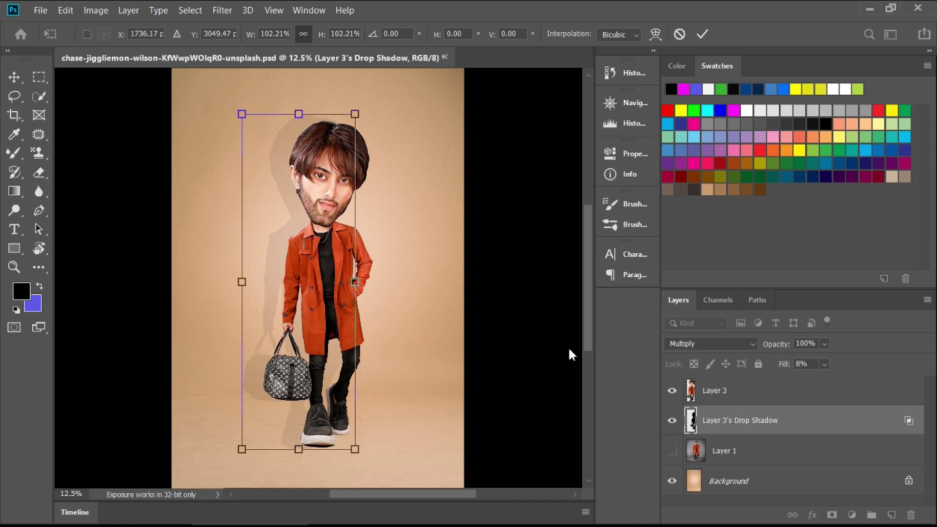
{"action": "key", "text": "Return"}
{"action": "key", "text": "e"}
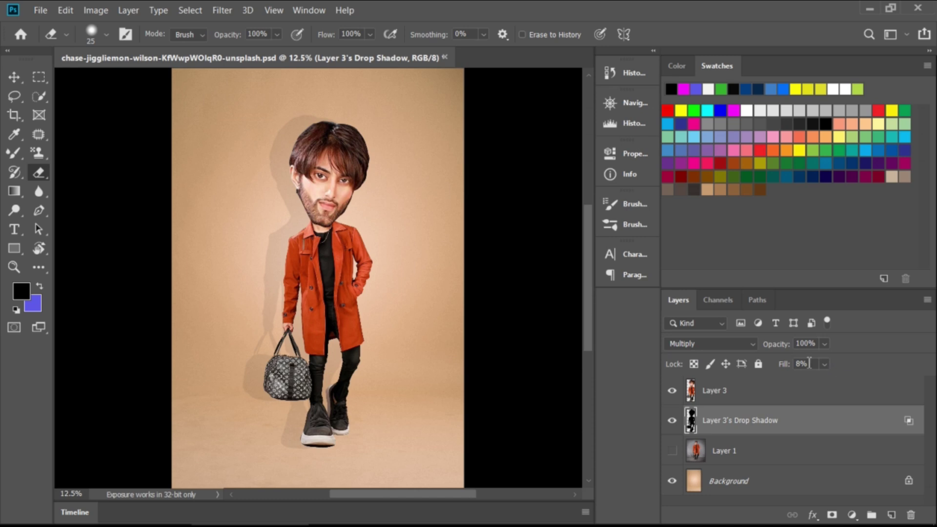
Step: Lower the shadow layer's fill to 12% and zoom in to check it
{"action": "left_click", "coordinate": [824, 365]}
{"action": "left_click_drag", "start_coordinate": [822, 383], "coordinate": [842, 392]}
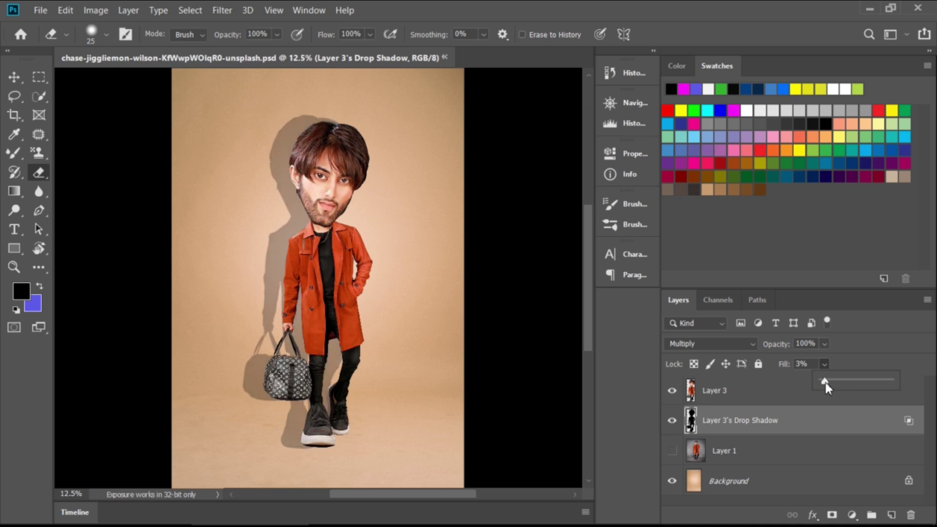
{"action": "left_click_drag", "start_coordinate": [825, 382], "coordinate": [831, 382]}
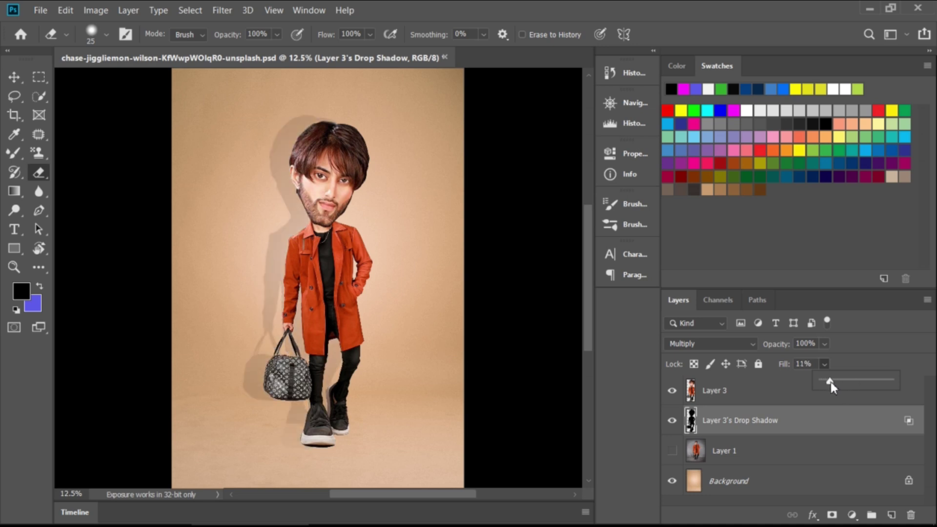
{"action": "key", "text": "Return"}
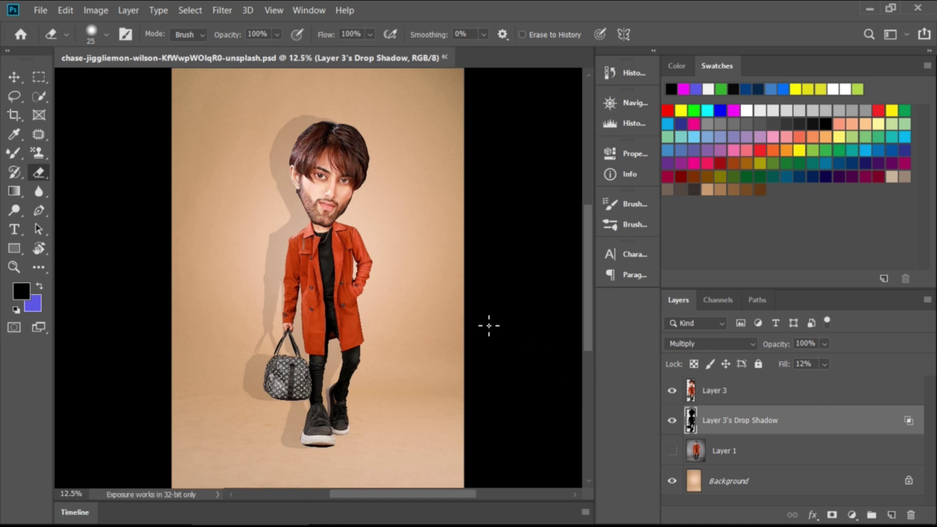
{"action": "key", "text": "ctrl+plus"}
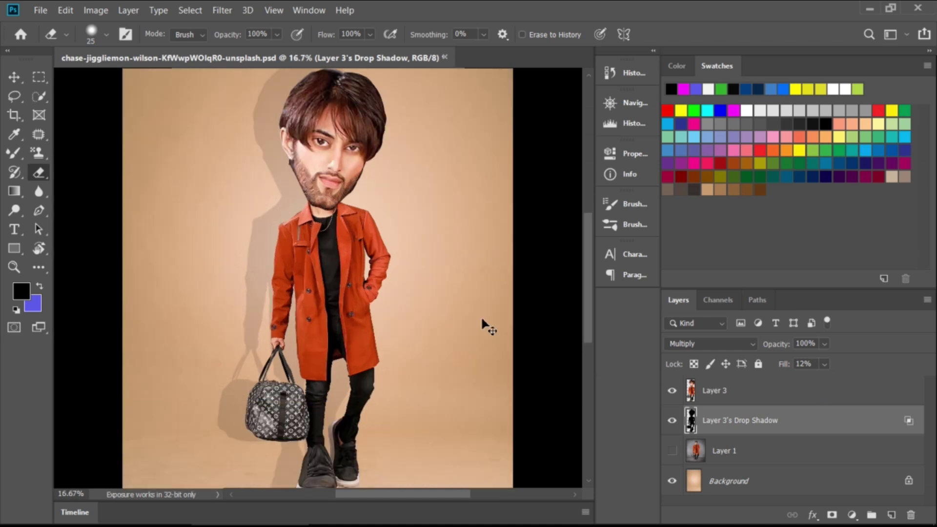
{"action": "key", "text": "ctrl+plus"}
{"action": "key", "text": "ctrl+minus"}
{"action": "key", "text": "ctrl+minus"}
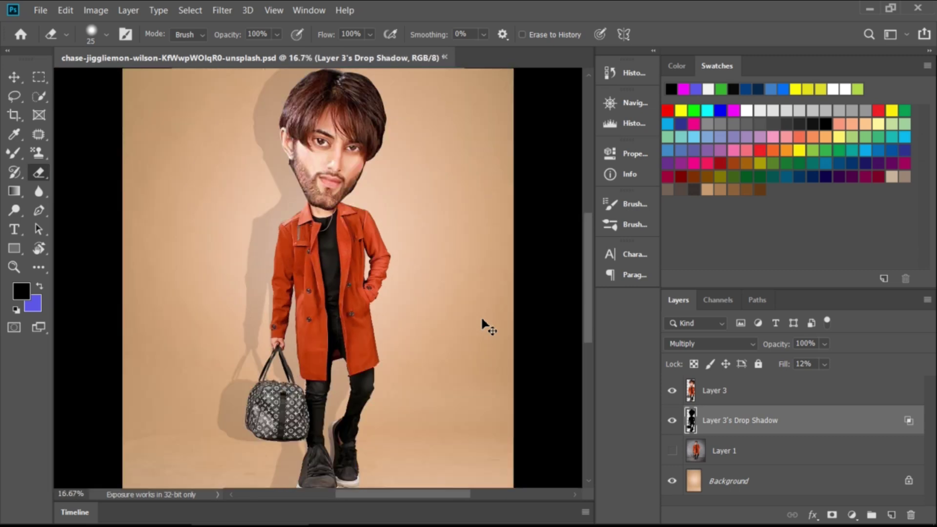
{"action": "key", "text": "ctrl+plus"}
{"action": "key", "text": "ctrl+minus"}
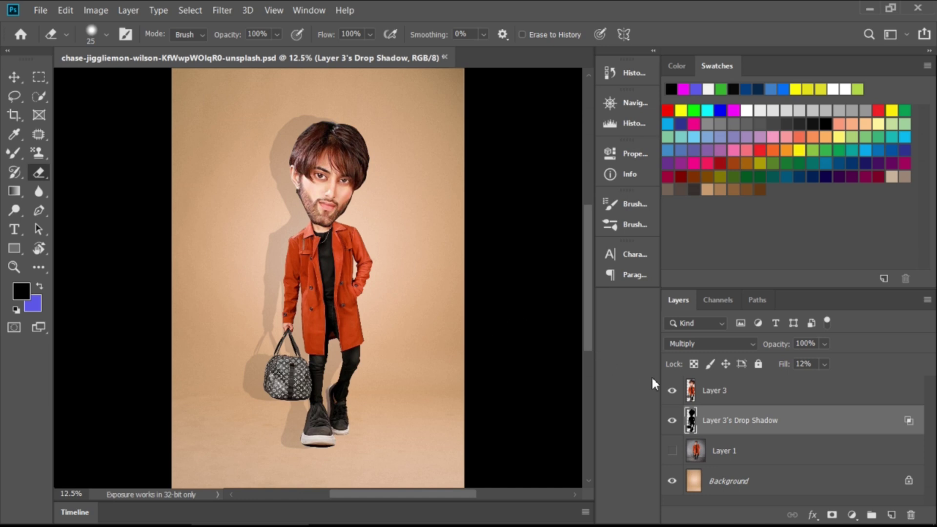
Step: Undo a Merge Down, merge all visible layers into Background, and delete hidden Layer 1
{"action": "left_click", "coordinate": [717, 395]}
{"action": "right_click", "coordinate": [718, 396]}
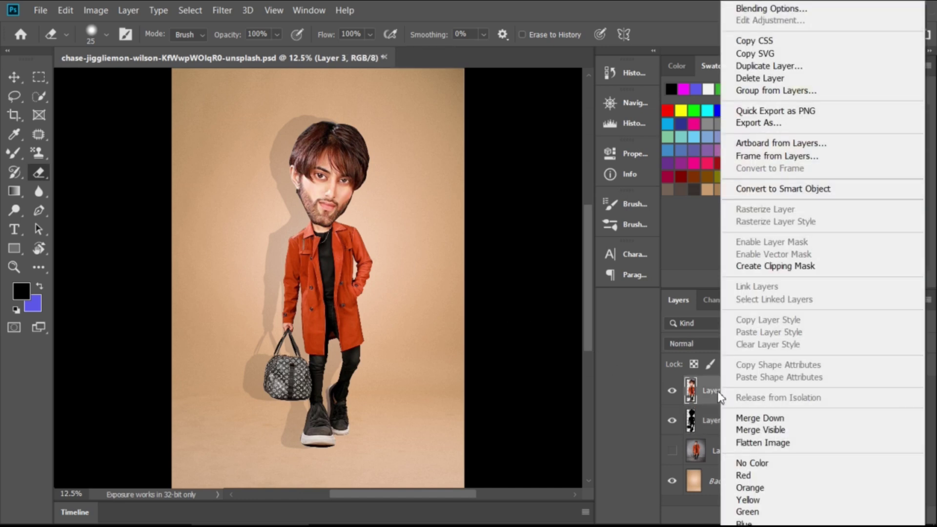
{"action": "left_click", "coordinate": [738, 417]}
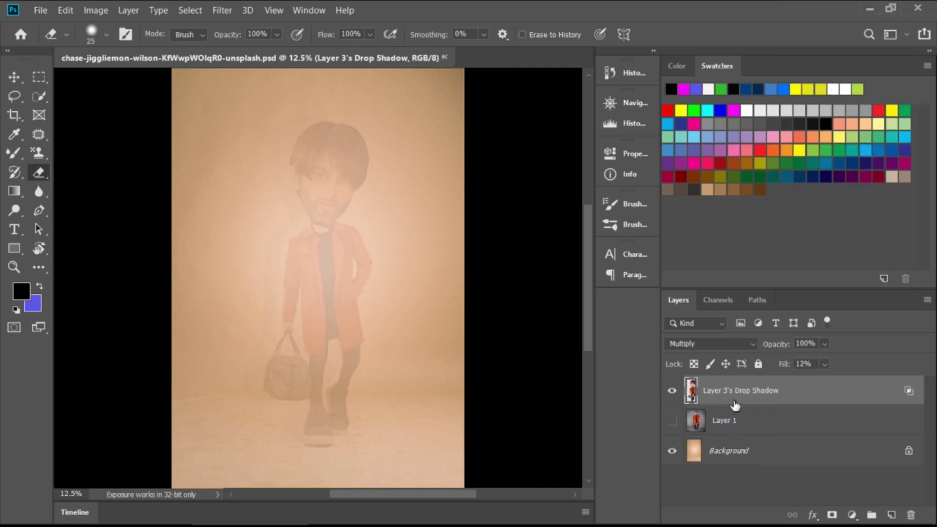
{"action": "key", "text": "ctrl+z"}
{"action": "right_click", "coordinate": [733, 403]}
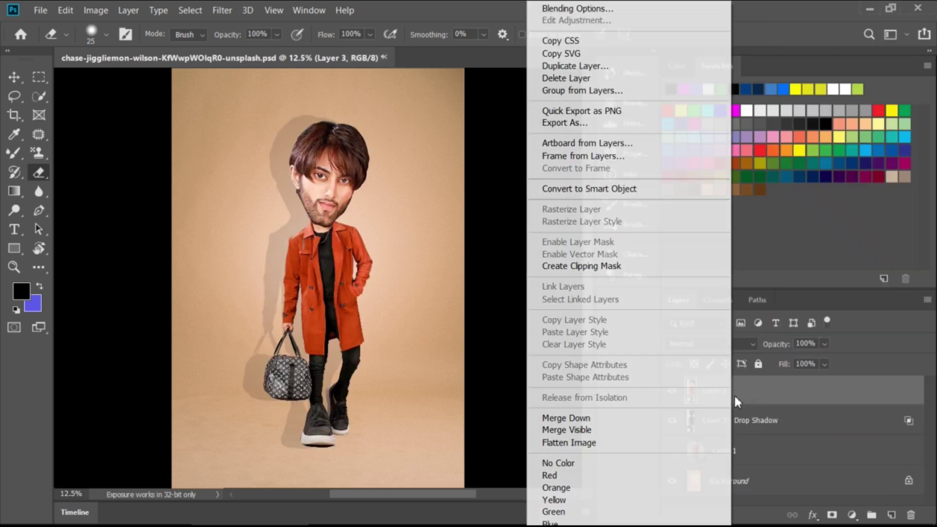
{"action": "left_click", "coordinate": [613, 432]}
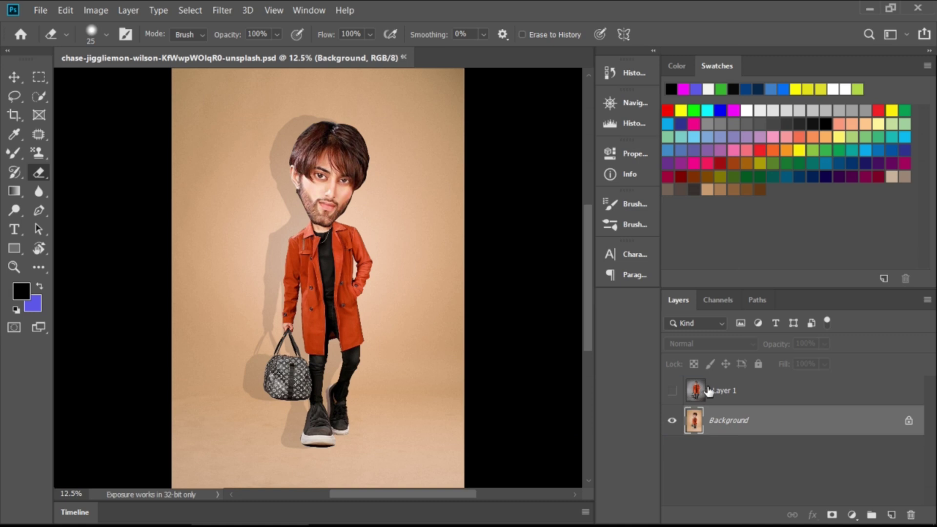
{"action": "left_click", "coordinate": [714, 393]}
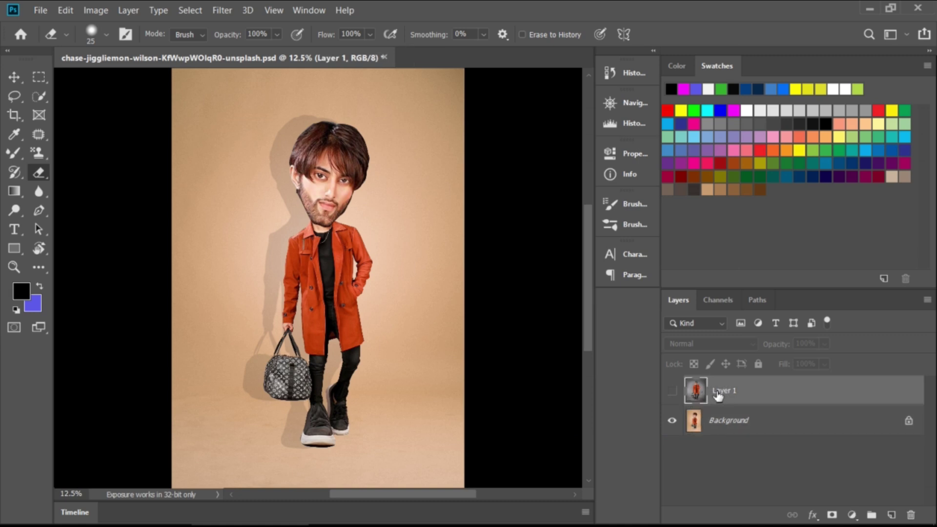
{"action": "key", "text": "Delete"}
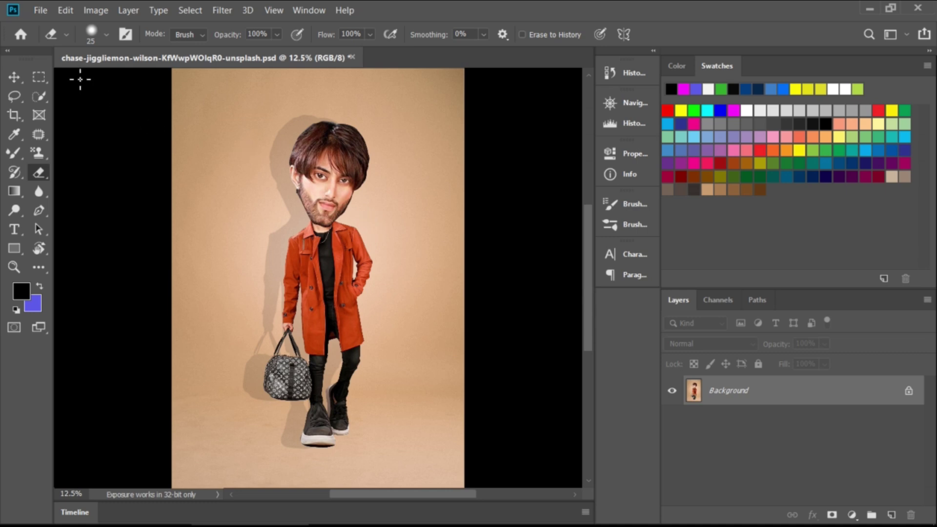
Step: Save the flattened caricature with its cast shadow using File > Save
{"action": "left_click", "coordinate": [41, 11]}
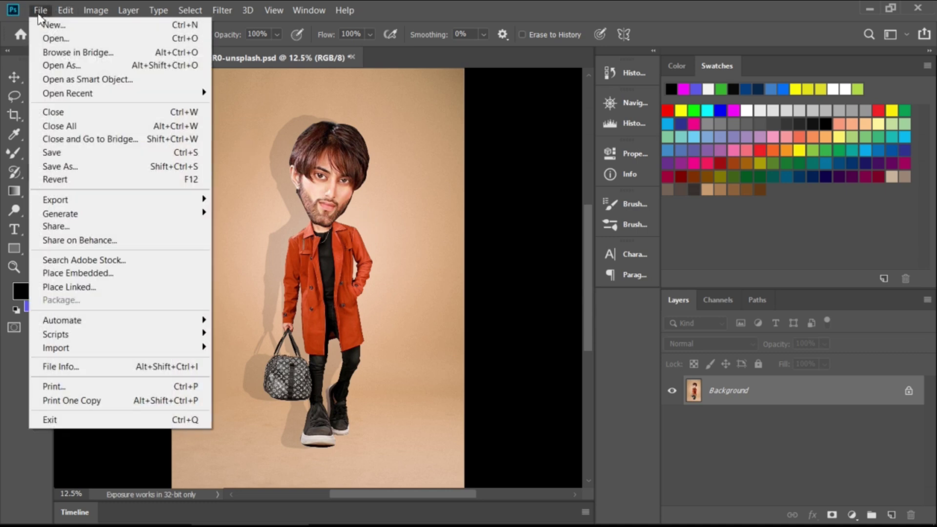
{"action": "left_click", "coordinate": [73, 153]}
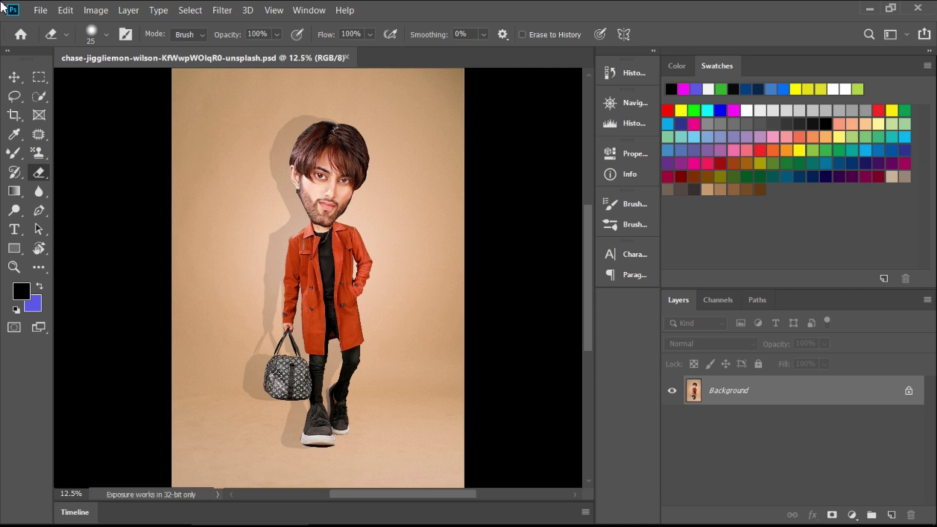
{"action": "left_click", "coordinate": [40, 11]}
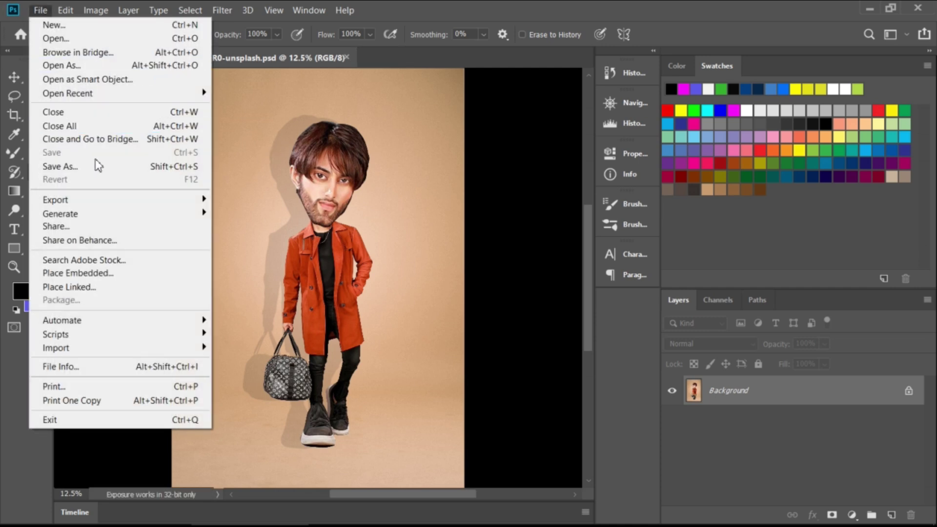